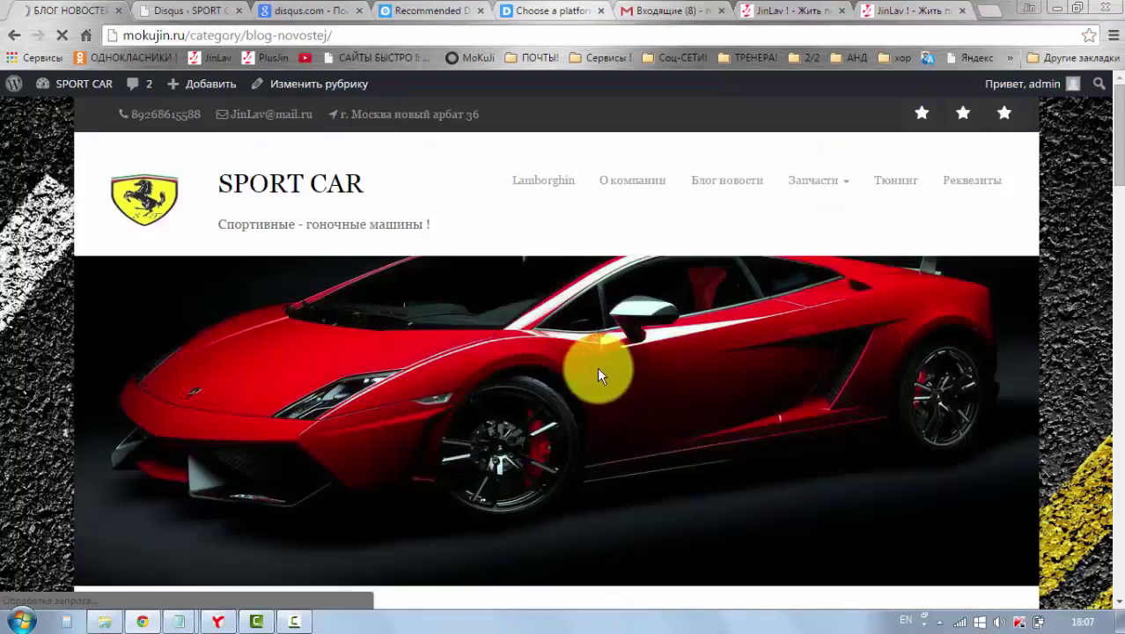
# Open the ТОРМОЗНОЙ ПУТЬ post from the БЛОГ НОВОСТЕЙ category page
pyautogui.scroll(-2, 563, 360)
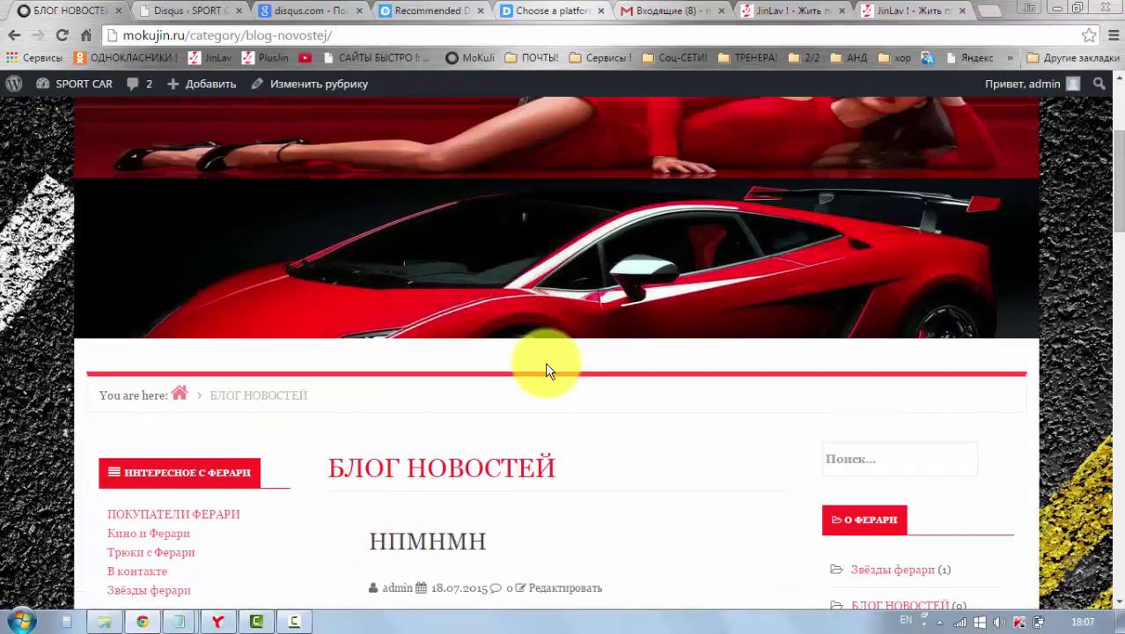
pyautogui.scroll(-3, 545, 362)
pyautogui.scroll(-5, 545, 362)
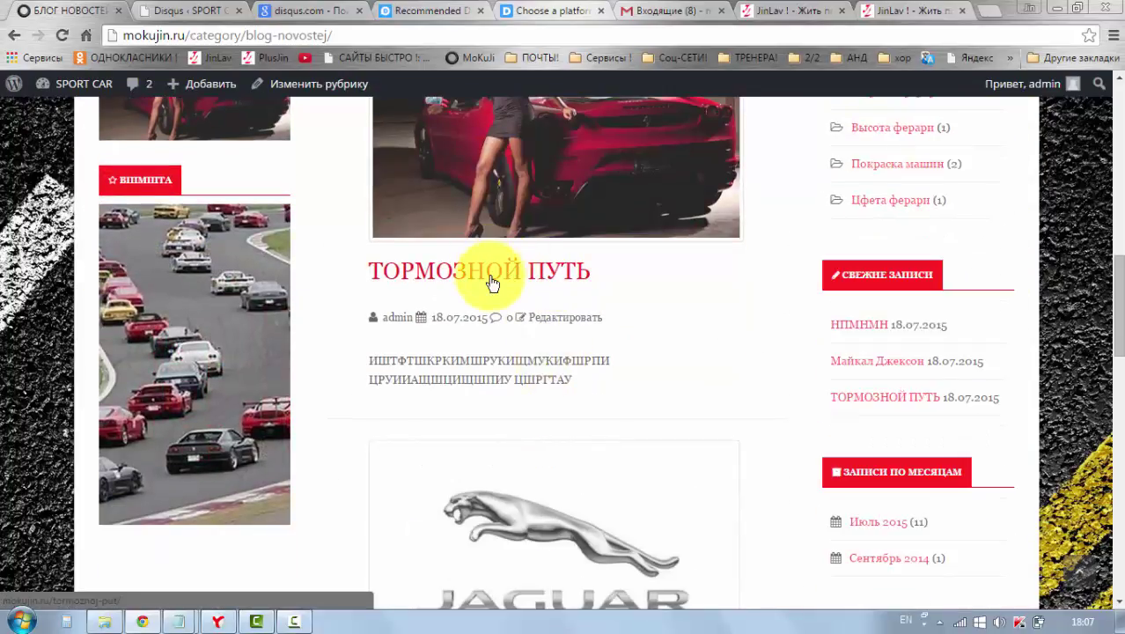
pyautogui.click(496, 283)
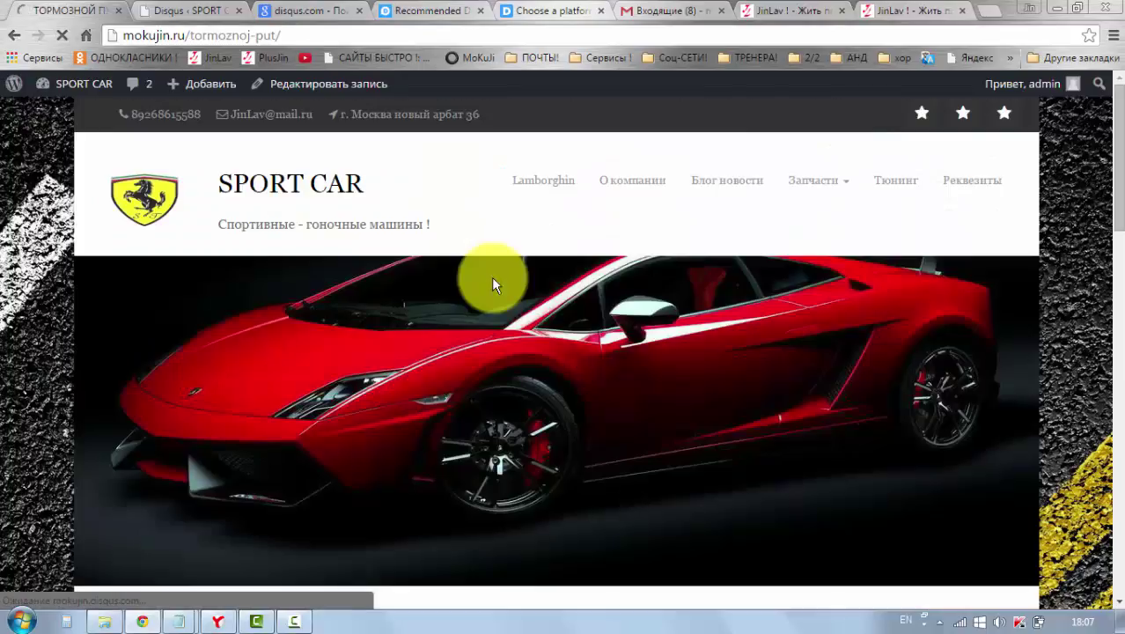
# Examine the Disqus comment section below the article, from the category links to the previous and next post links
pyautogui.scroll(-6, 516, 277)
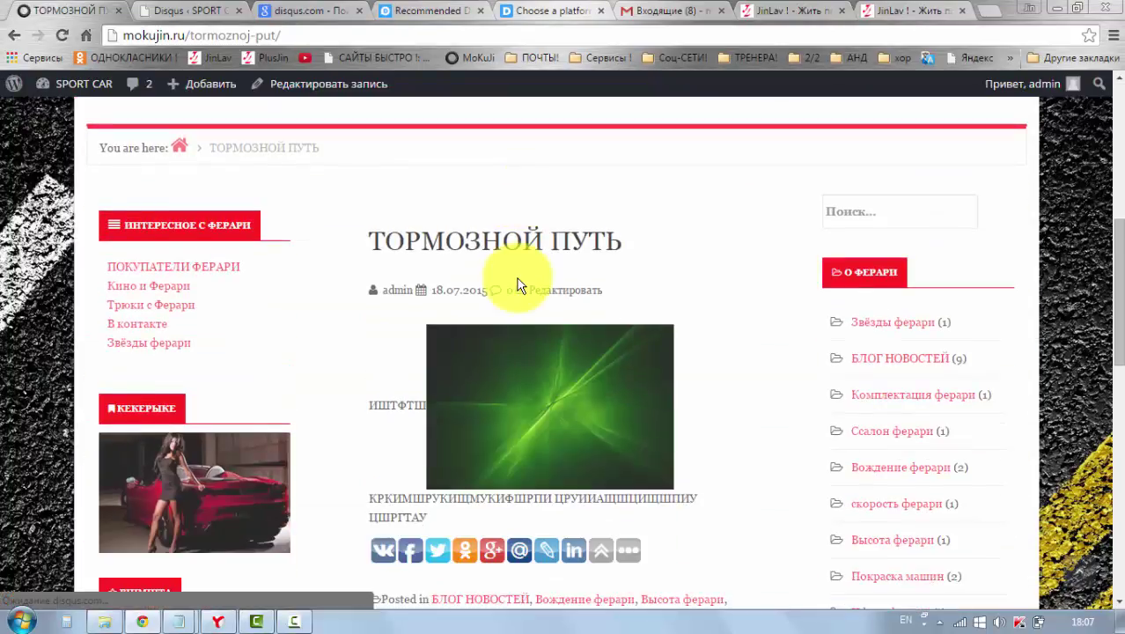
pyautogui.scroll(-3, 520, 284)
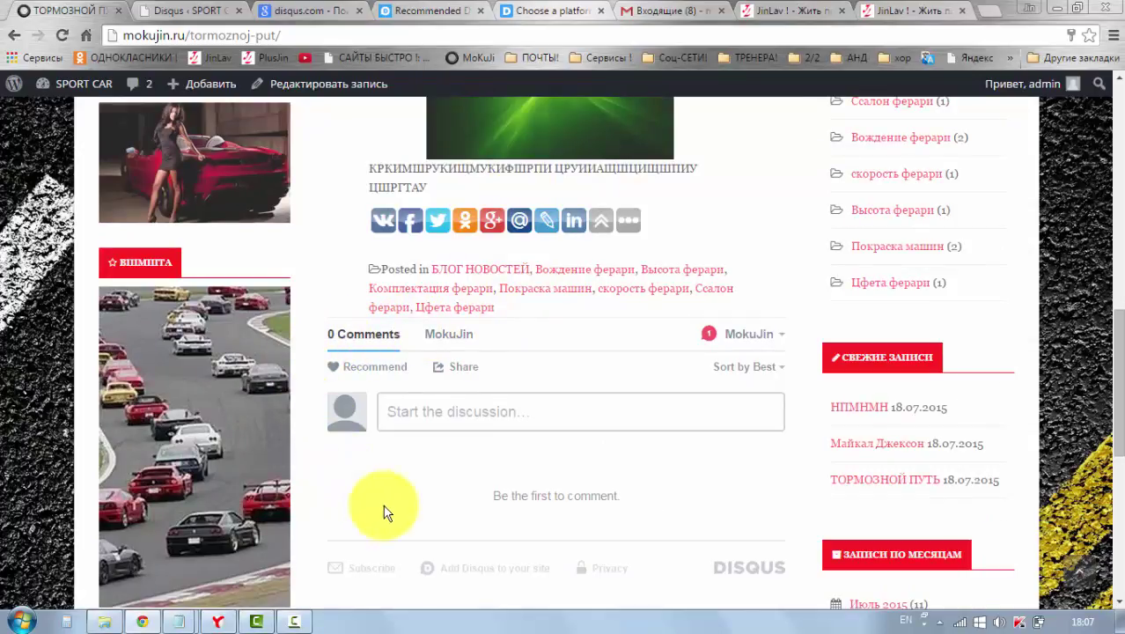
pyautogui.scroll(-1, 553, 467)
pyautogui.scroll(-1, 552, 466)
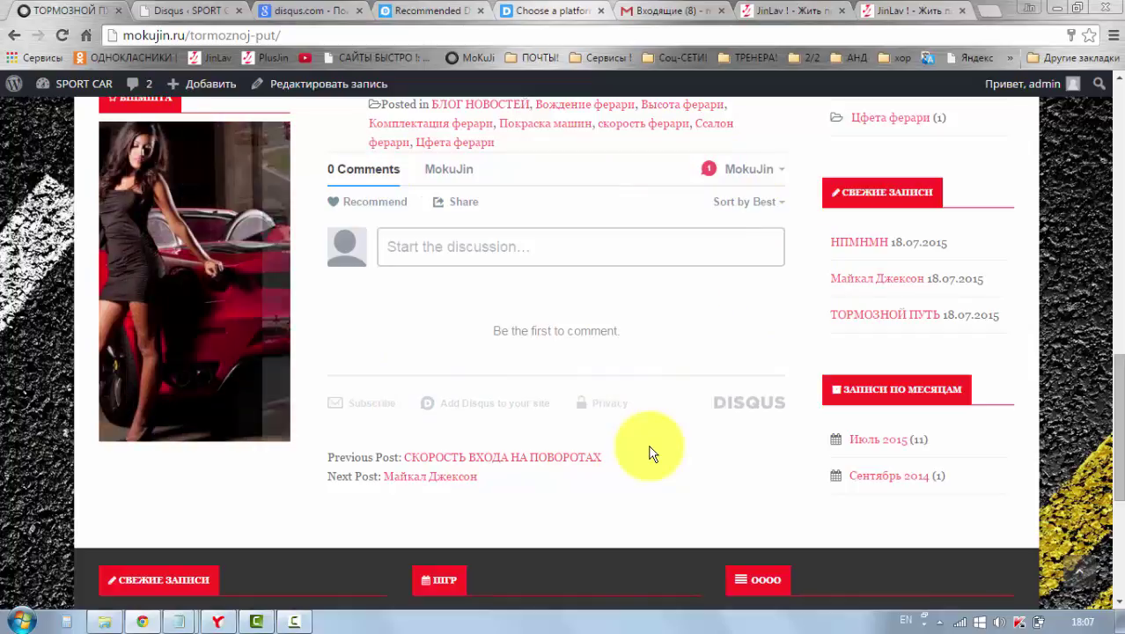
pyautogui.scroll(1, 650, 453)
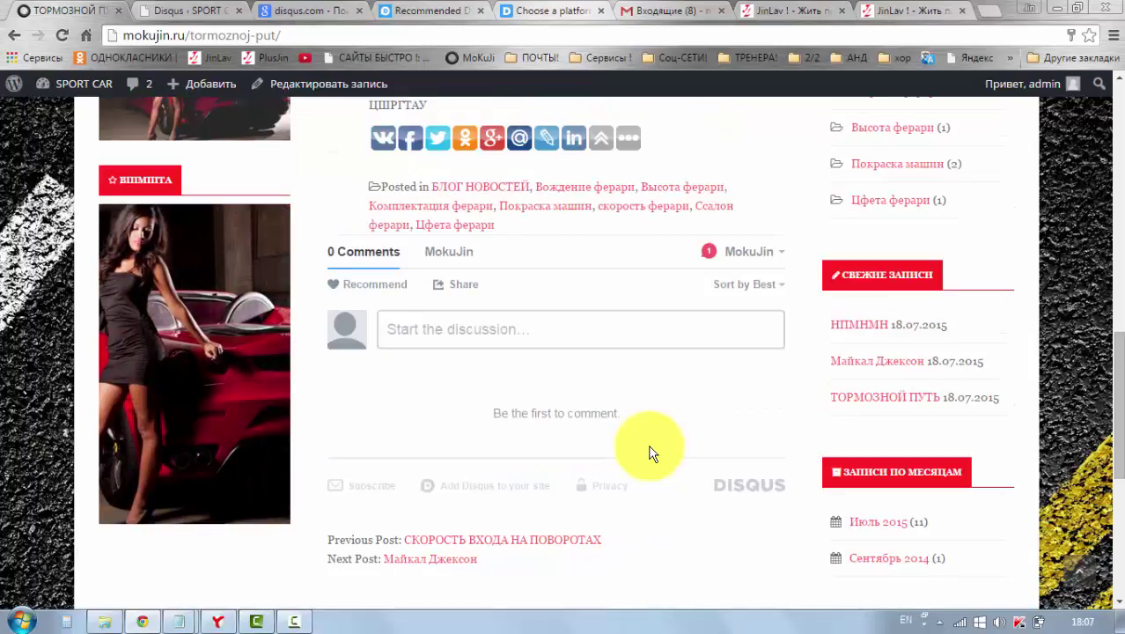
pyautogui.scroll(2, 650, 452)
pyautogui.scroll(-2, 649, 452)
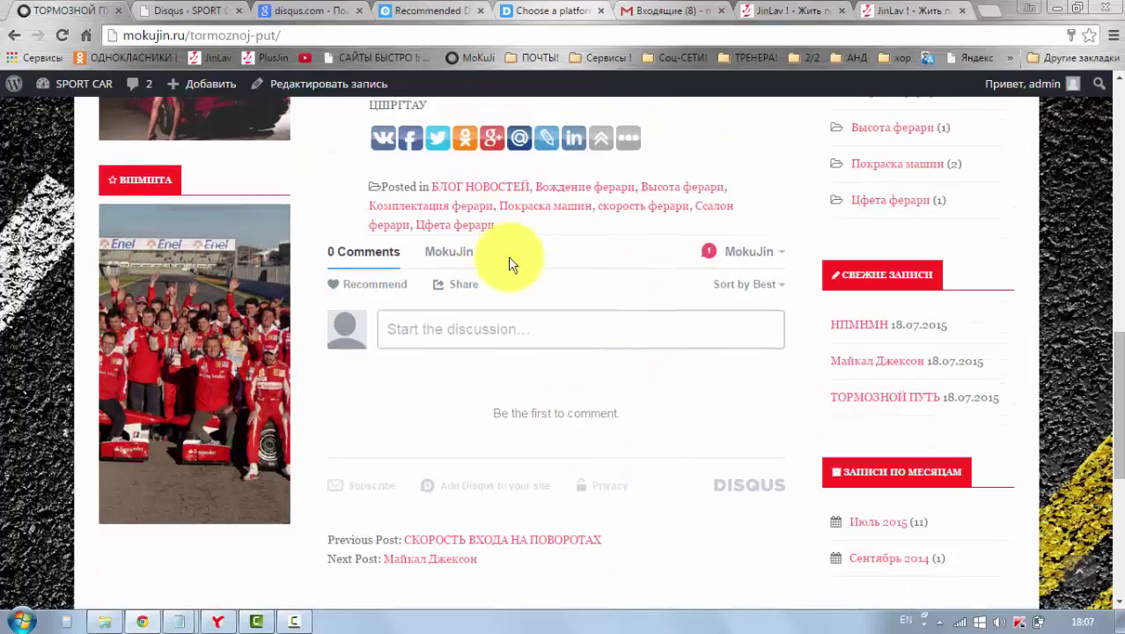
# Open the Disqus plugin settings in the WordPress admin, review all sections and save the settings
pyautogui.click(165, 11)
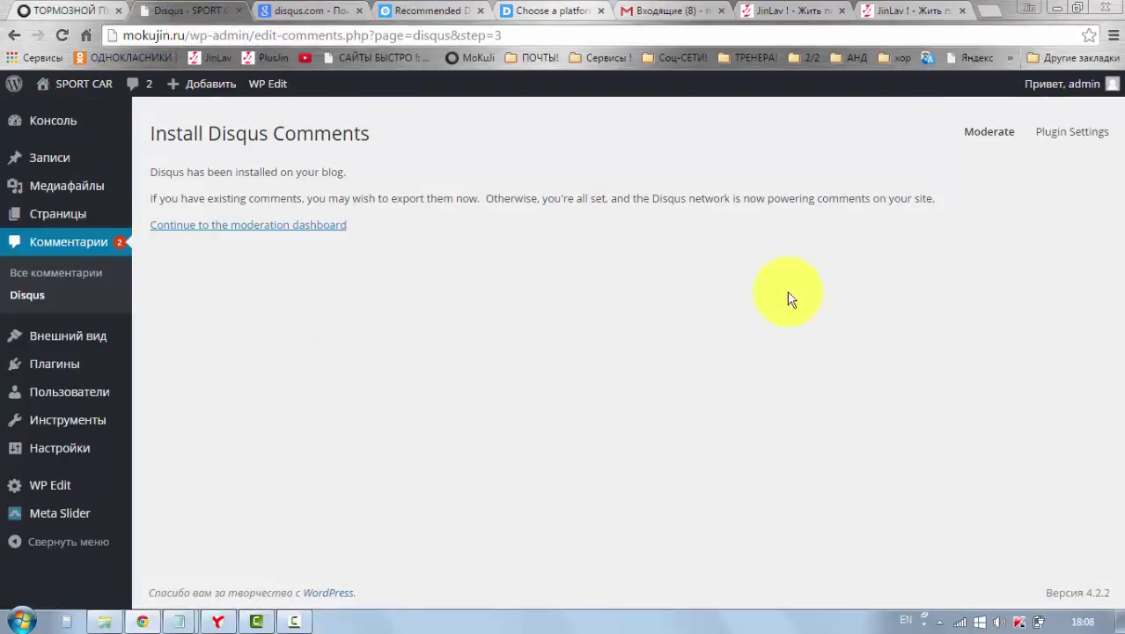
pyautogui.click(1057, 134)
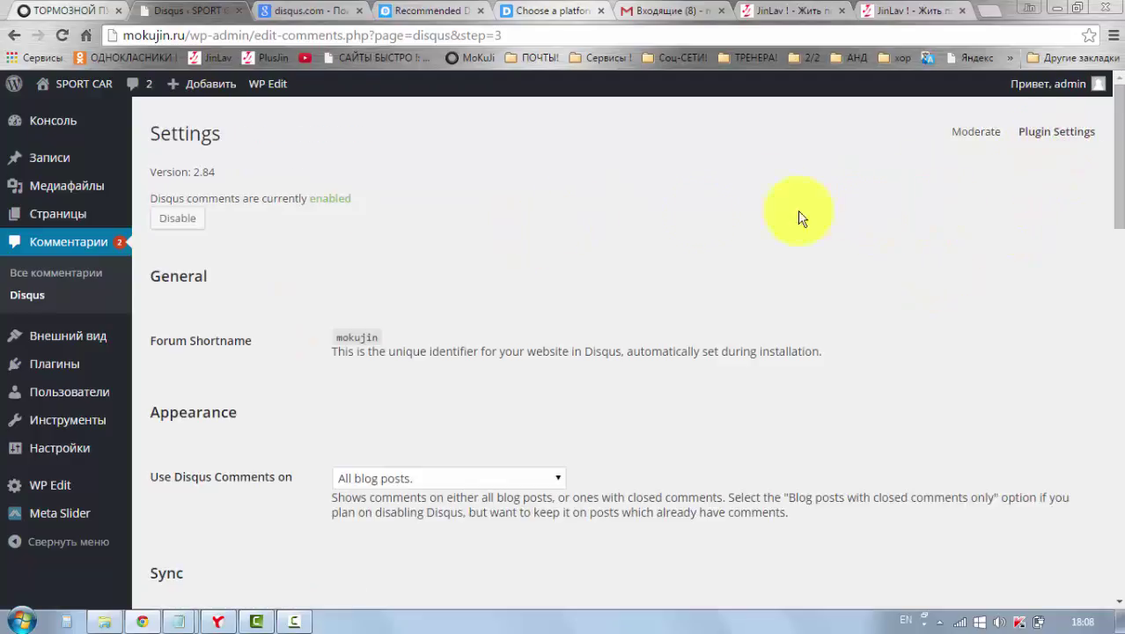
pyautogui.scroll(-15, 232, 306)
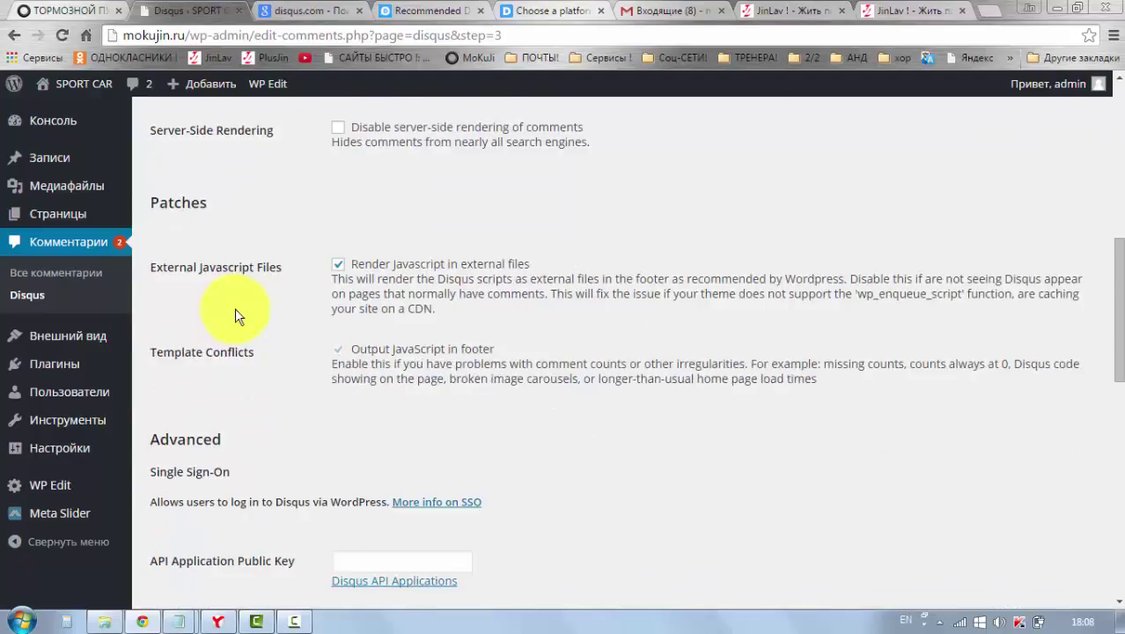
pyautogui.scroll(-5, 235, 308)
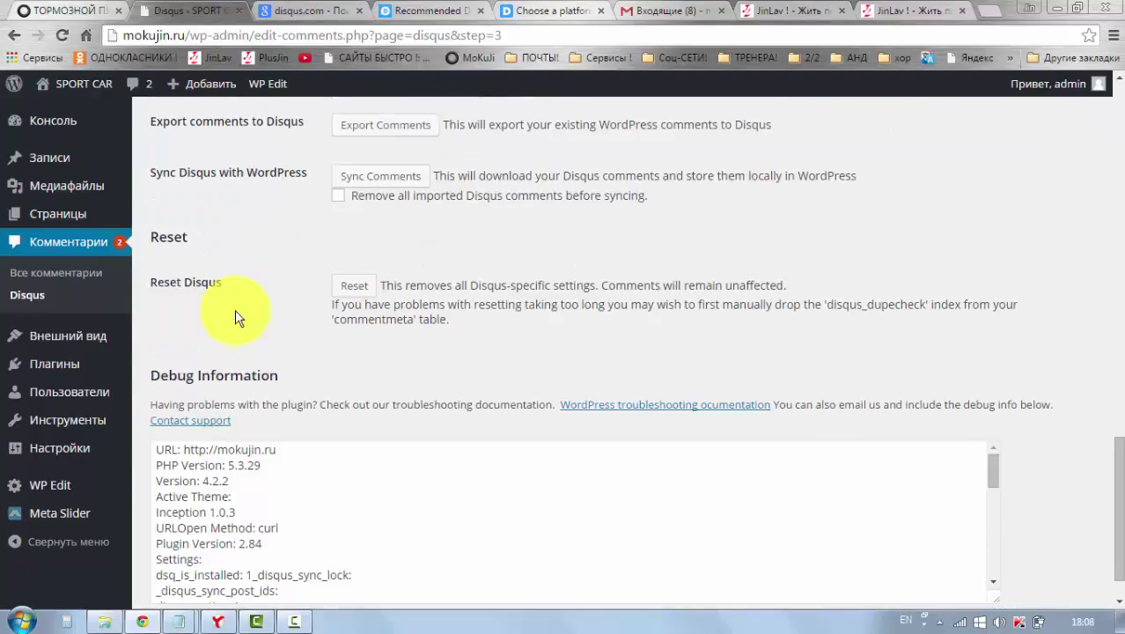
pyautogui.scroll(2, 238, 313)
pyautogui.click(170, 195)
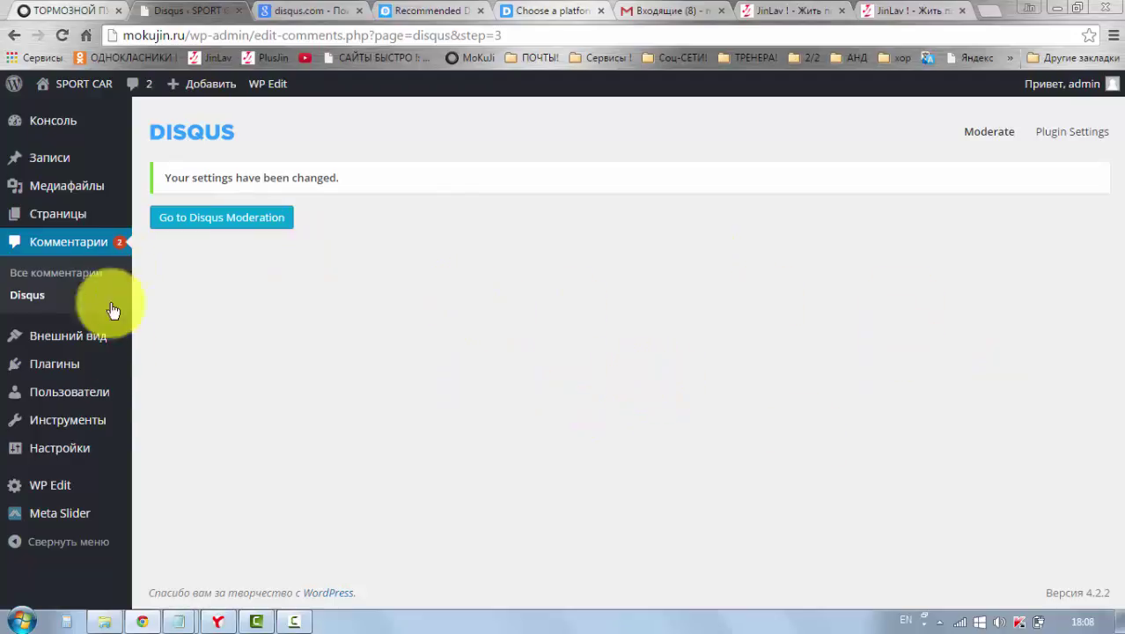
pyautogui.click(231, 397)
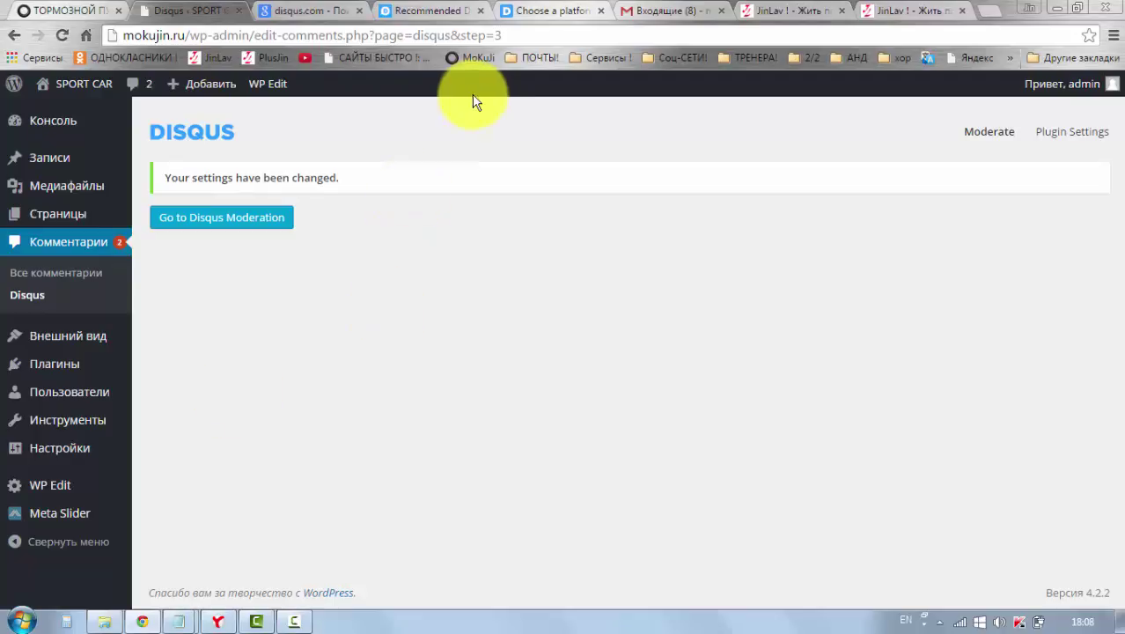
# Open the Universal Code setup instructions in the Disqus admin and select the entire embed code under item 1
pyautogui.click(538, 16)
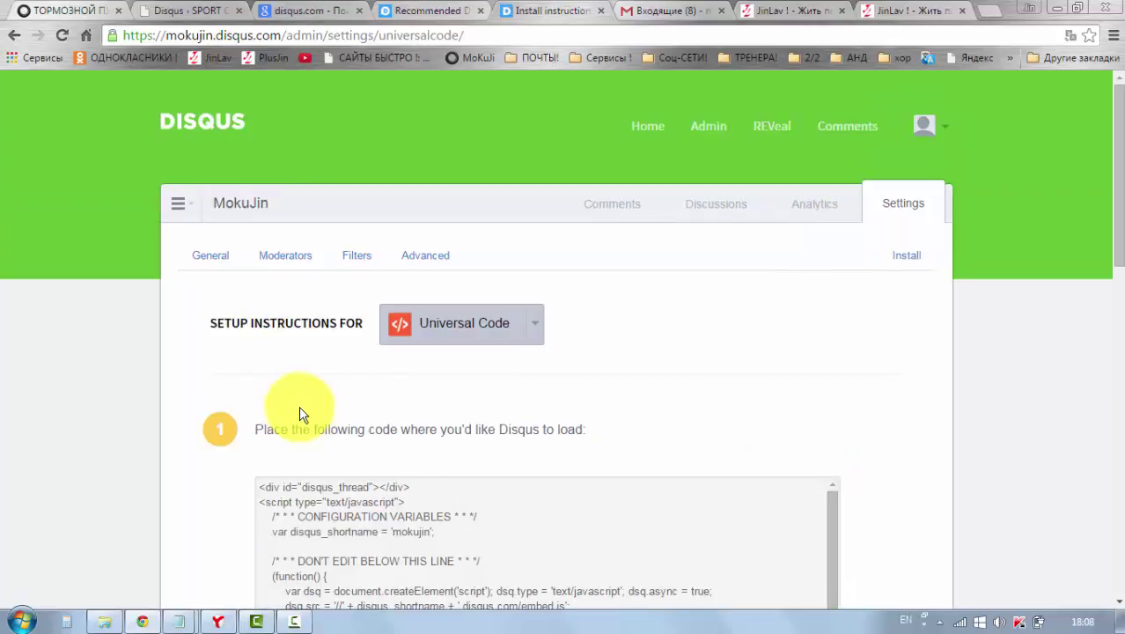
pyautogui.scroll(-1, 796, 388)
pyautogui.scroll(-1, 796, 376)
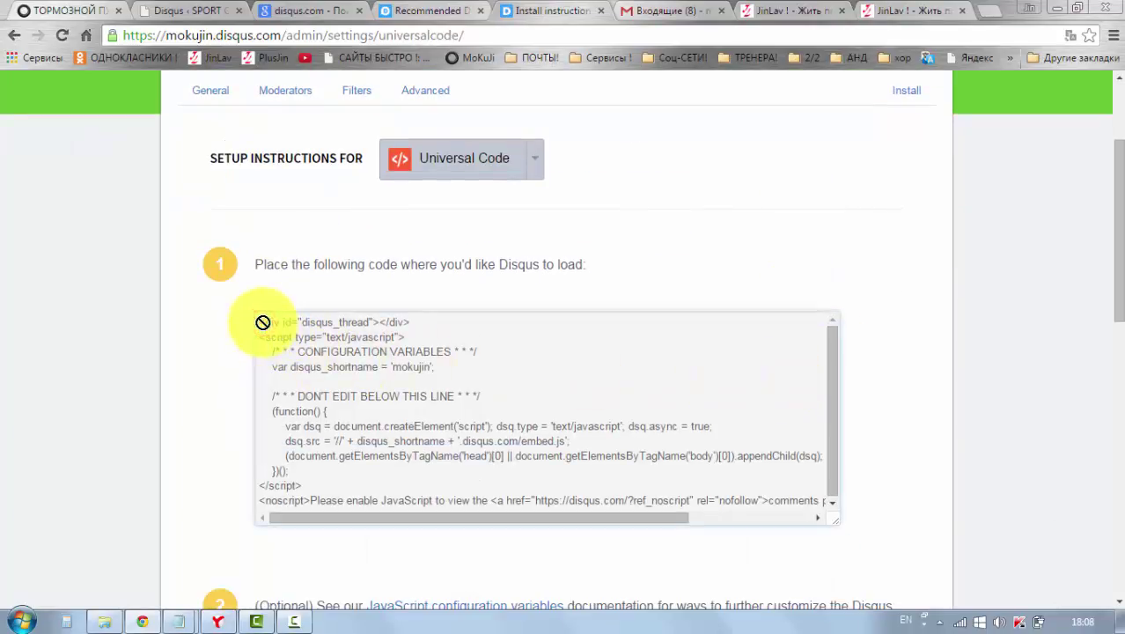
pyautogui.moveTo(262, 322); pyautogui.dragTo(576, 500)
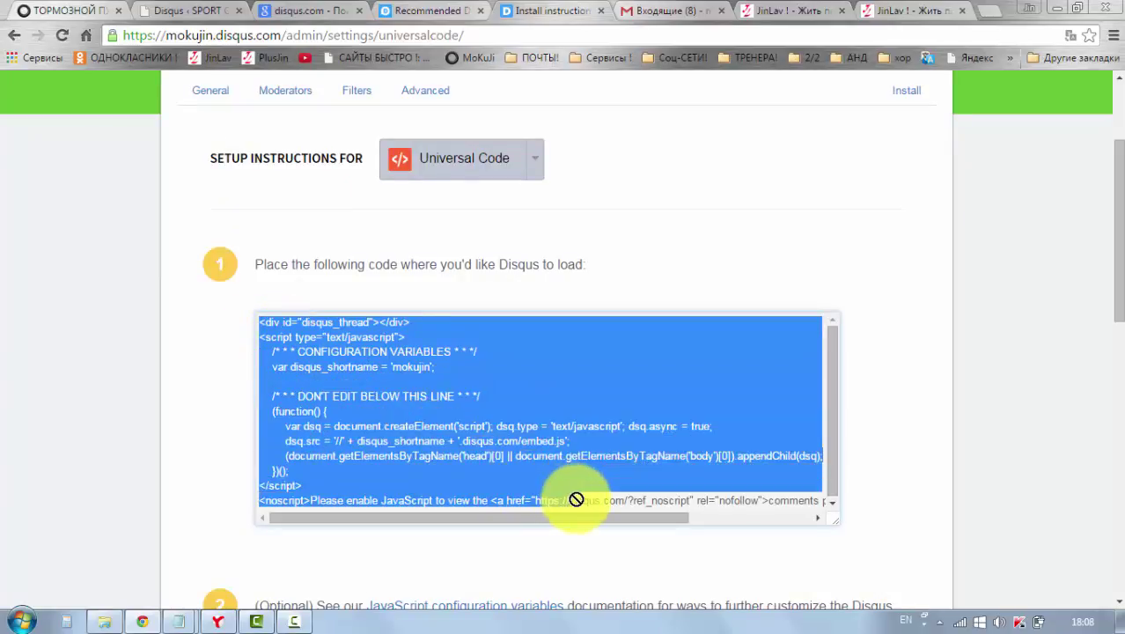
pyautogui.moveTo(603, 505); pyautogui.dragTo(354, 398)
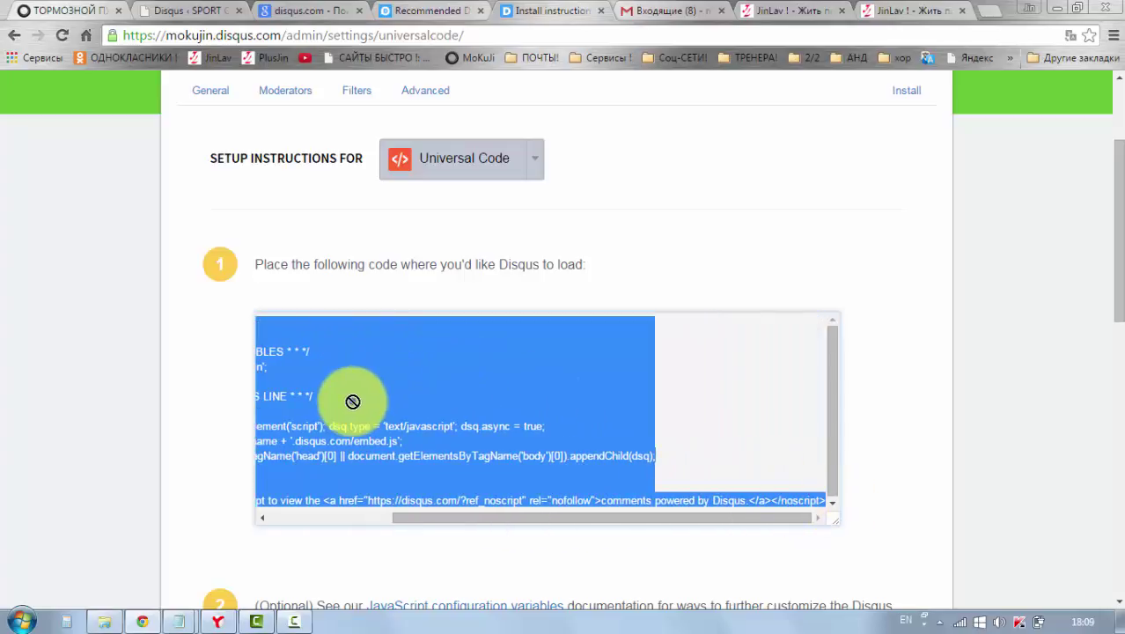
pyautogui.rightClick(352, 398)
pyautogui.click(394, 412)
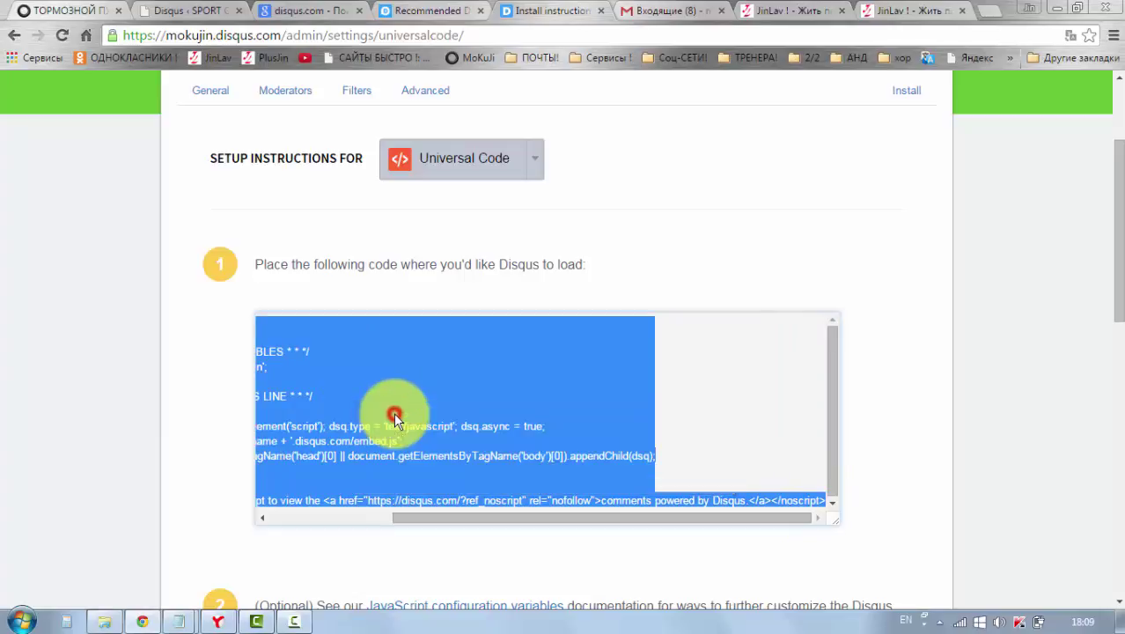
pyautogui.moveTo(394, 414); pyautogui.dragTo(591, 521)
pyautogui.click(592, 520)
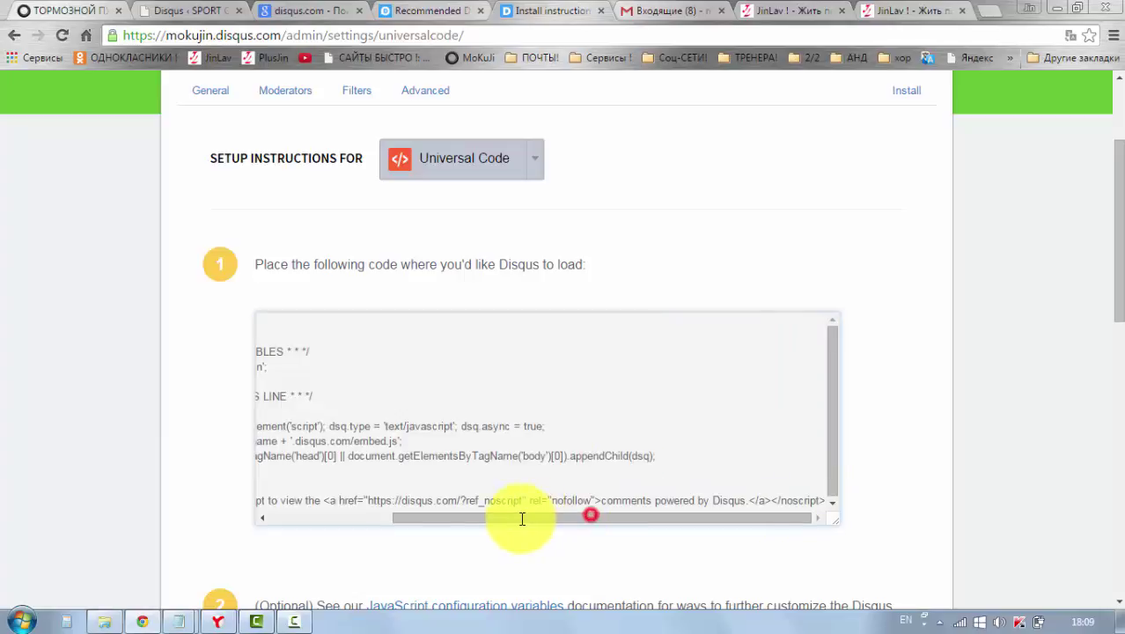
pyautogui.click(476, 519)
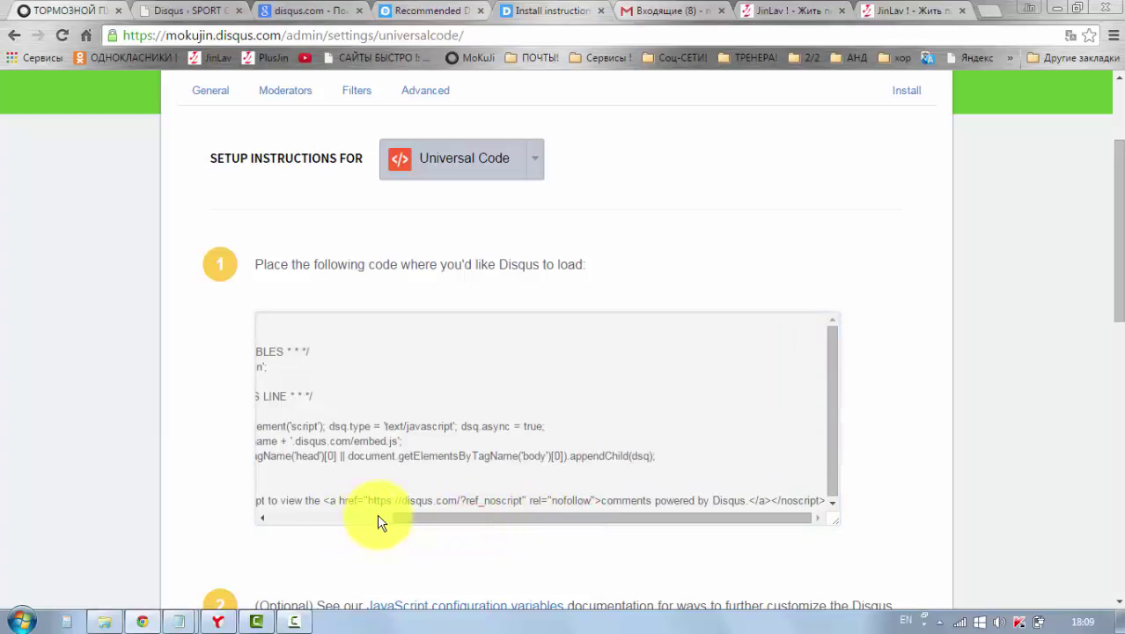
pyautogui.scroll(2, 367, 410)
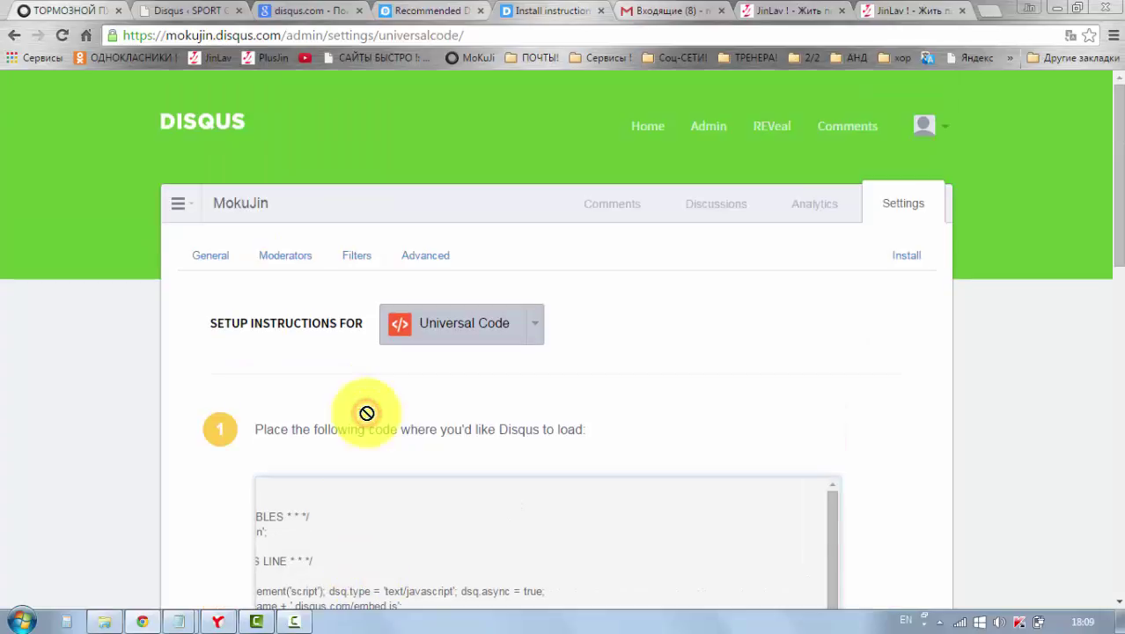
pyautogui.scroll(-1, 366, 410)
pyautogui.scroll(-2, 366, 413)
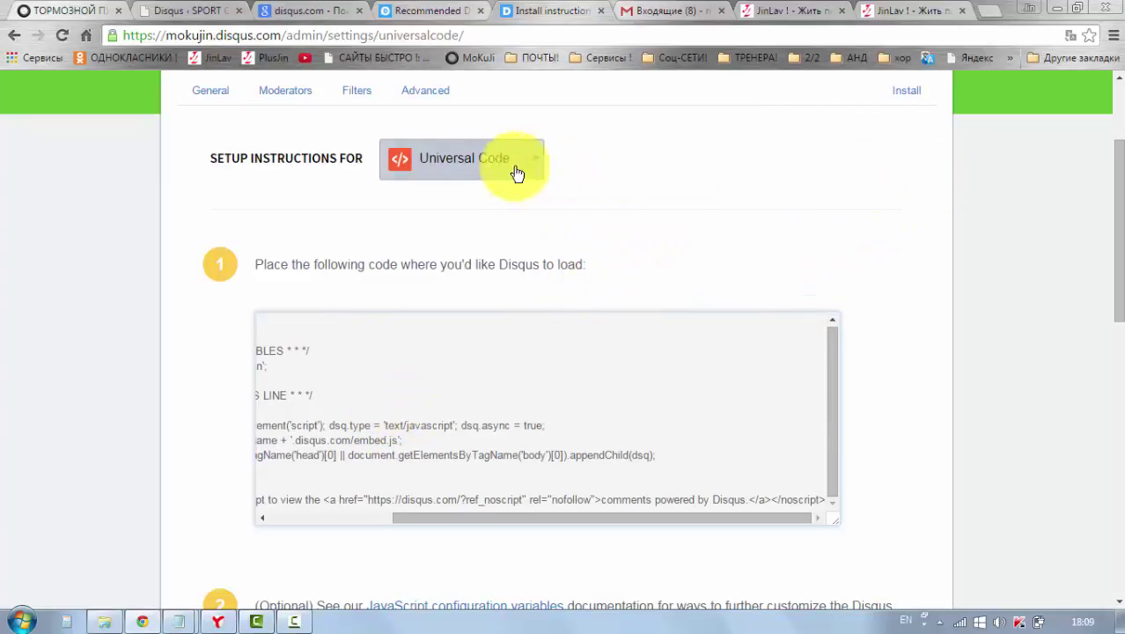
# Return to the ТОРМОЗНОЙ ПУТЬ post on the site and check the Disqus comment block under the share icons
pyautogui.click(163, 10)
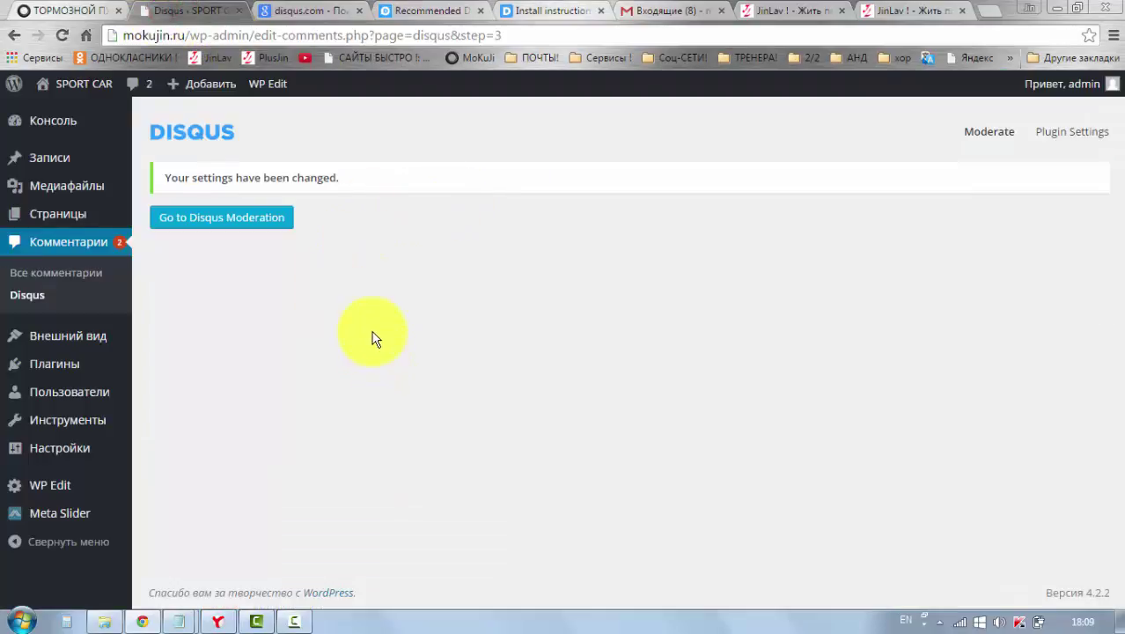
pyautogui.click(25, 11)
pyautogui.scroll(4, 610, 308)
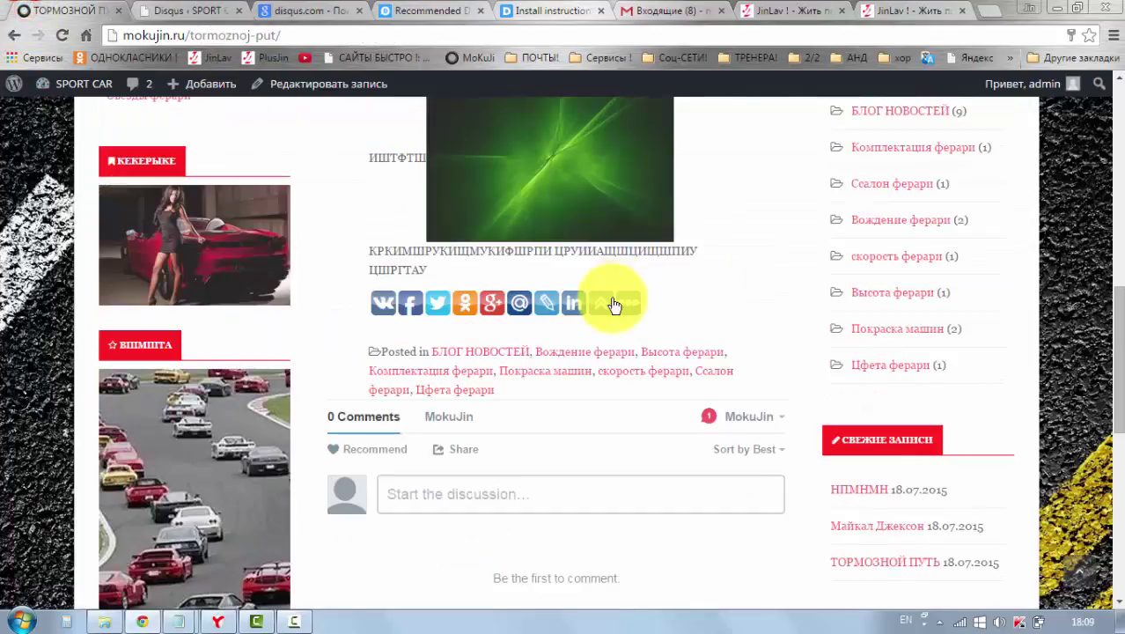
pyautogui.scroll(-2, 610, 307)
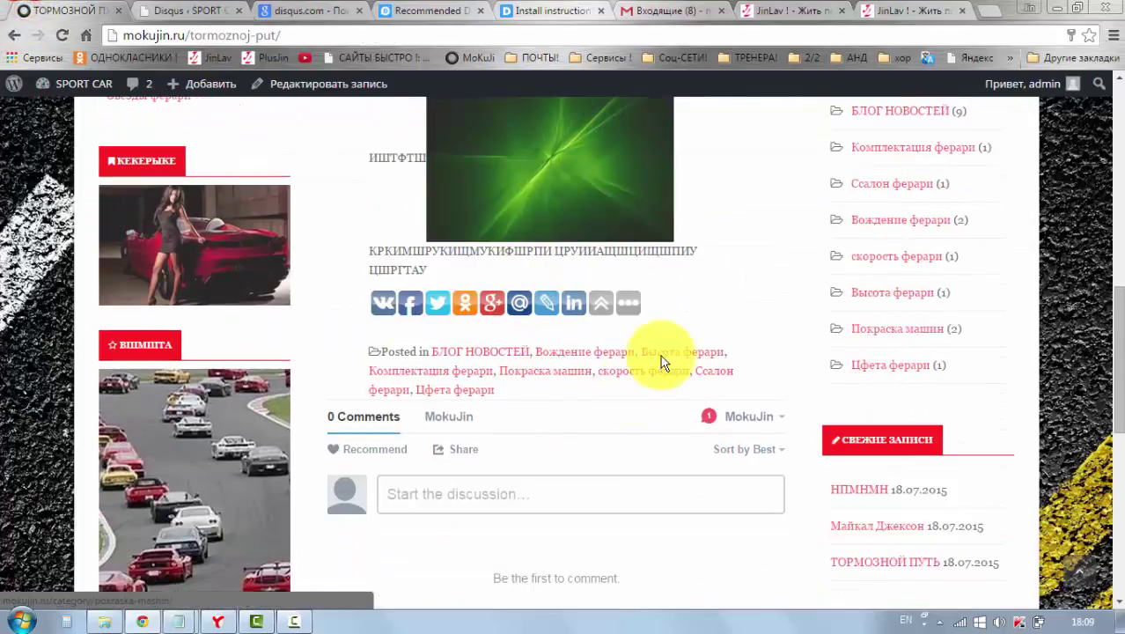
pyautogui.scroll(-2, 625, 295)
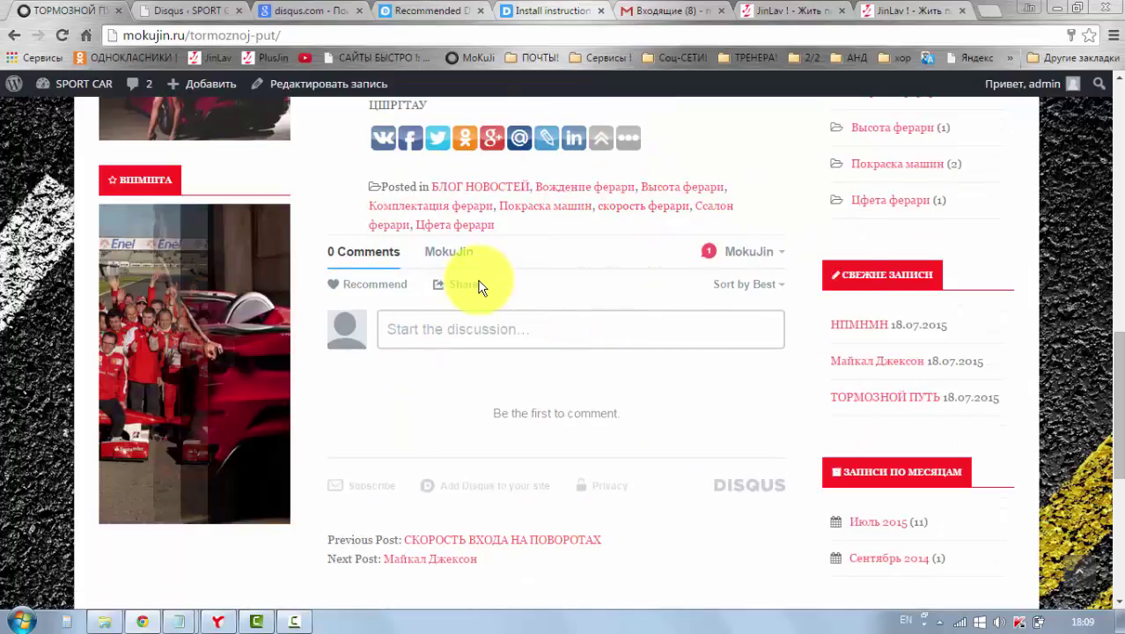
pyautogui.scroll(2, 599, 246)
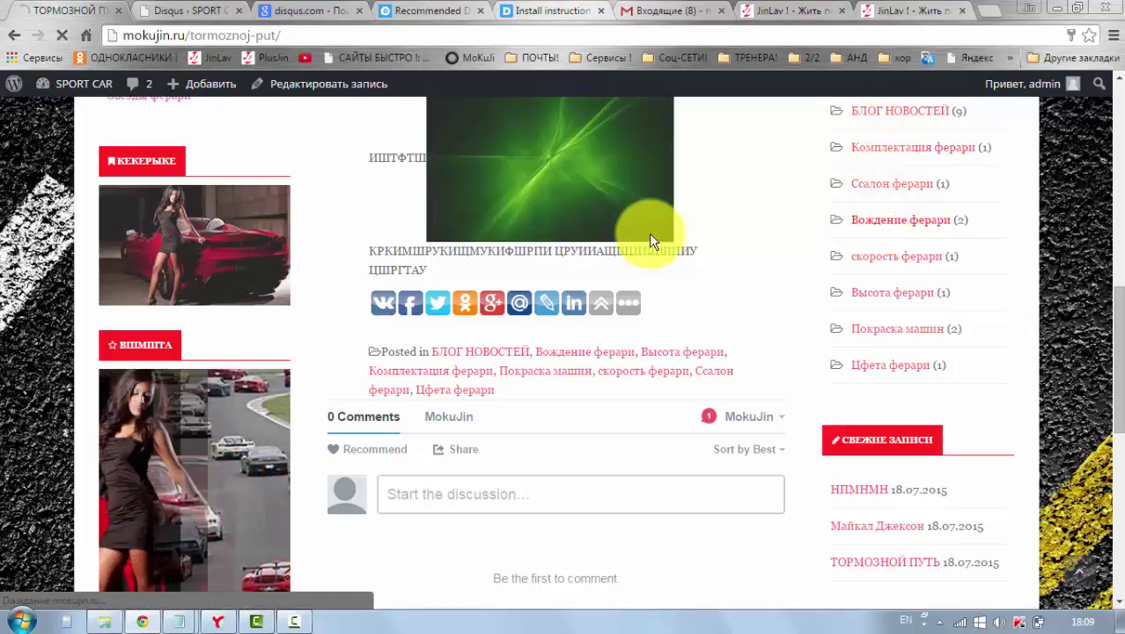
# Open the СКОРОСТЬ ВХОДА НА ПОВОРОТАХ post from the Вождение ферари category and check its Disqus comment section
pyautogui.scroll(-1, 542, 283)
pyautogui.scroll(-10, 542, 284)
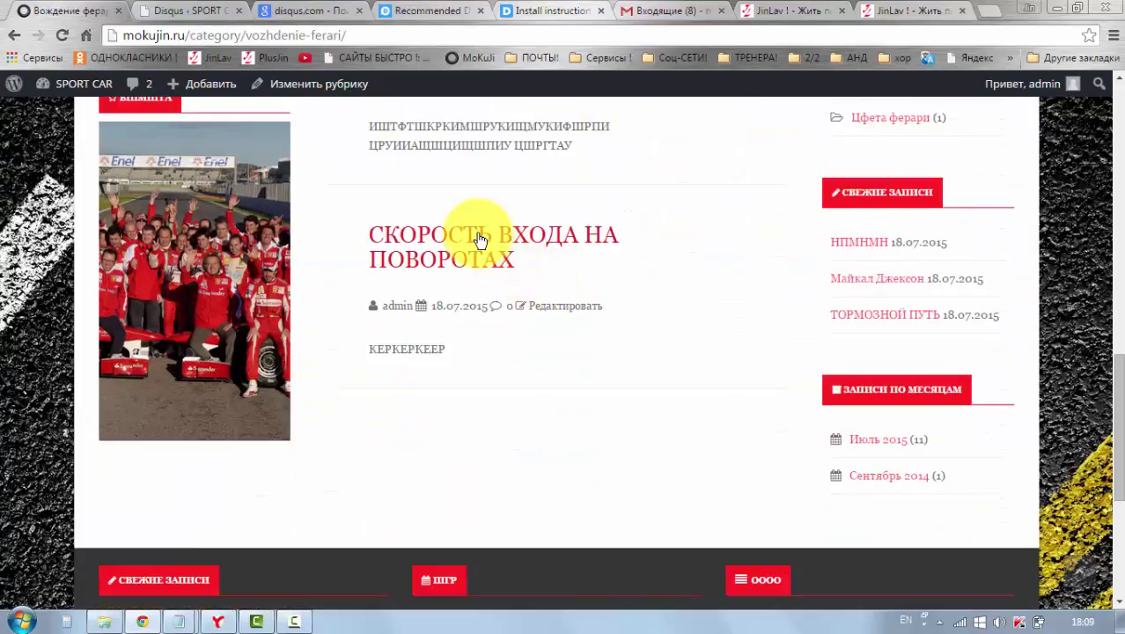
pyautogui.click(480, 240)
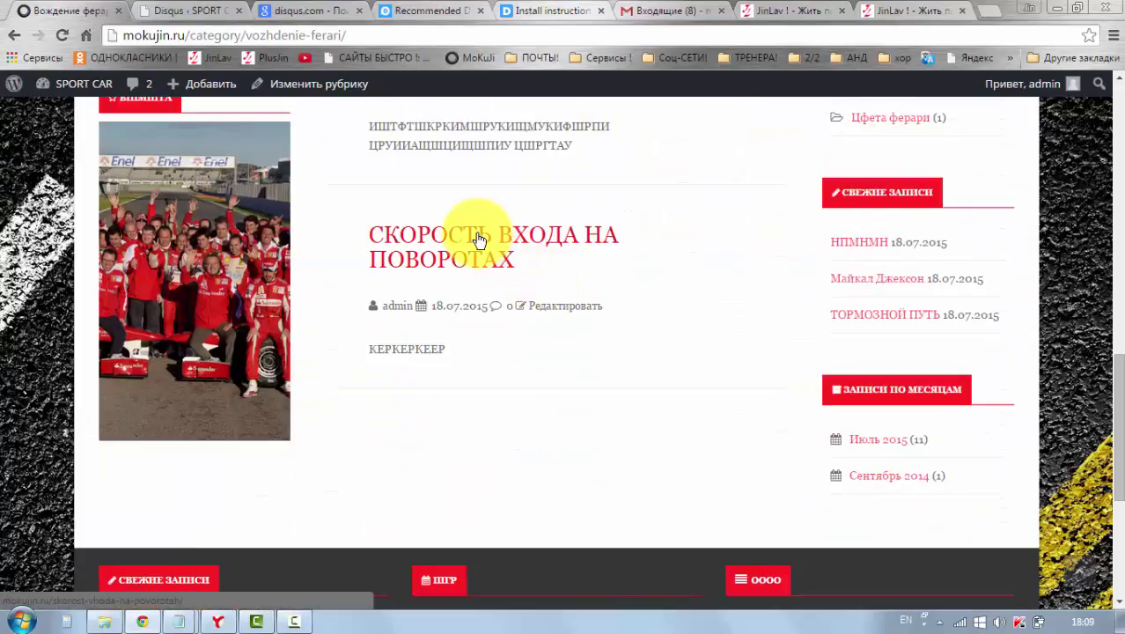
pyautogui.scroll(-8, 509, 277)
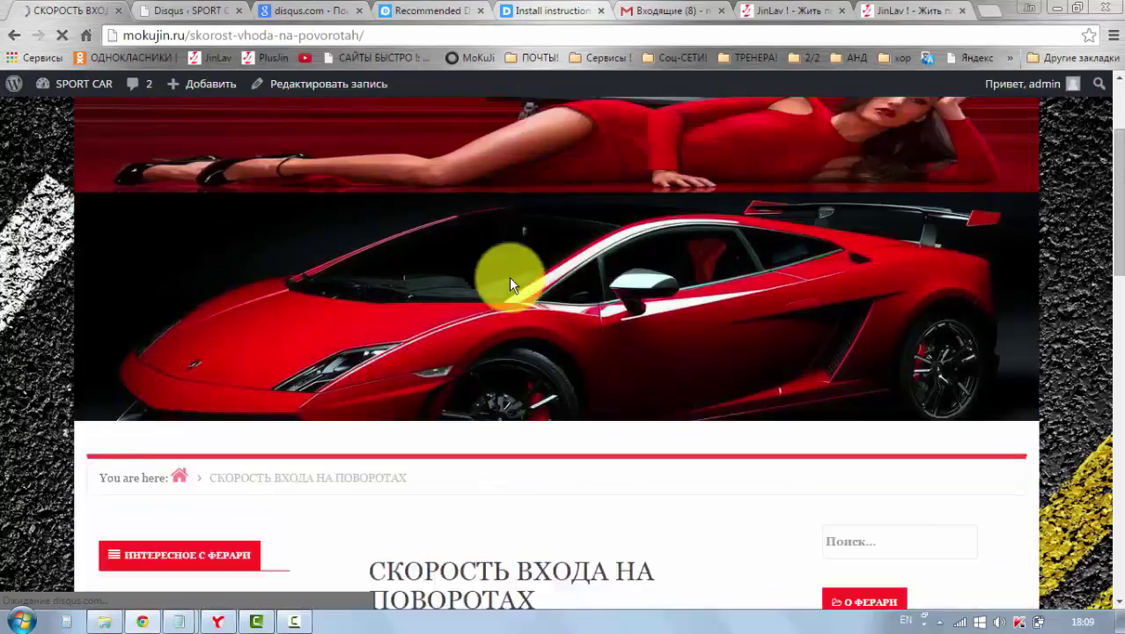
pyautogui.scroll(-1, 533, 282)
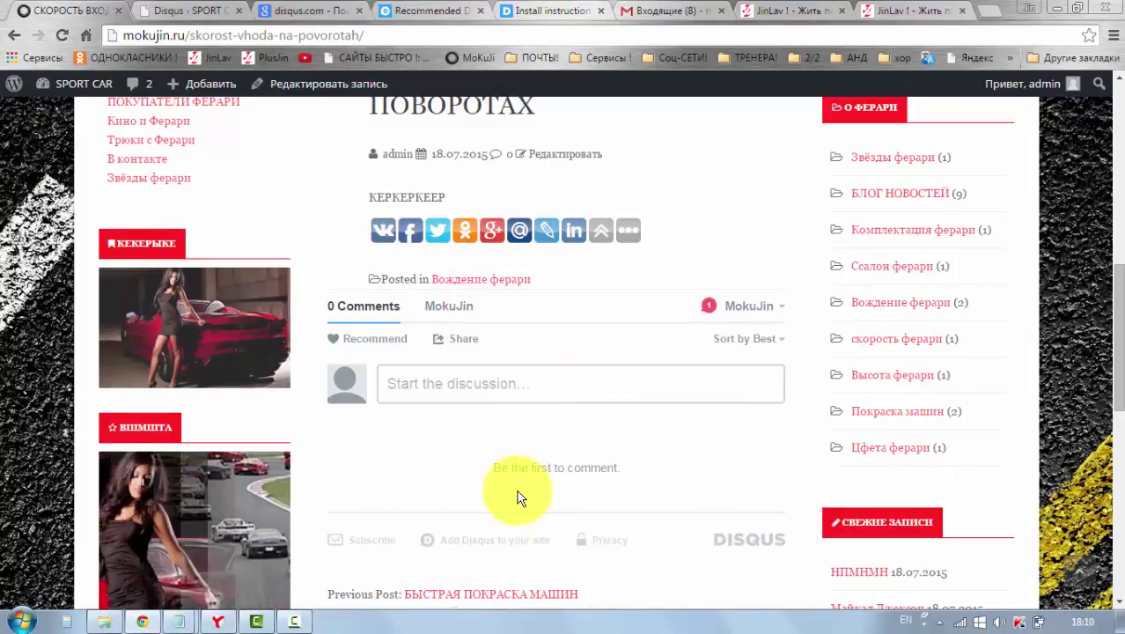
pyautogui.scroll(-2, 519, 495)
pyautogui.scroll(2, 520, 495)
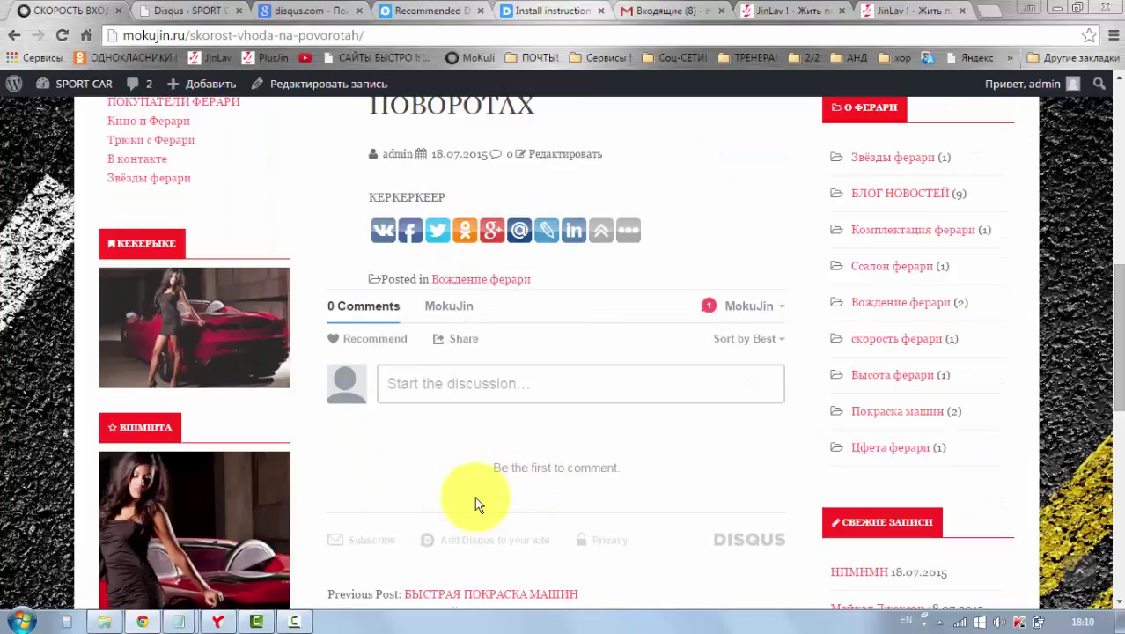
# Open the site's Lamborghin page
pyautogui.scroll(8, 474, 496)
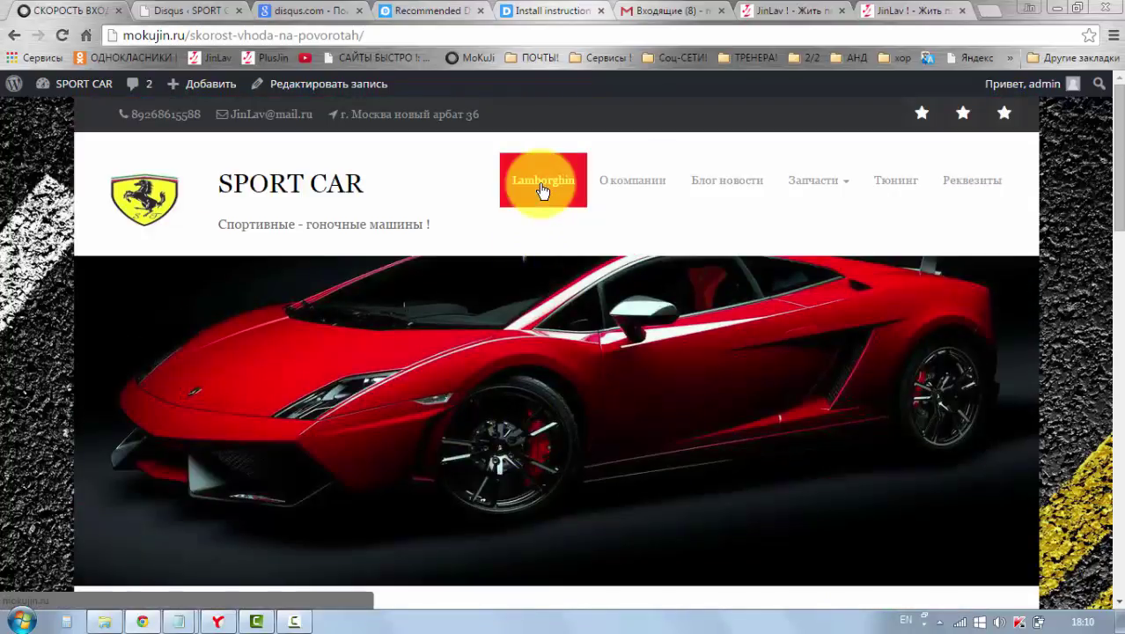
pyautogui.click(540, 184)
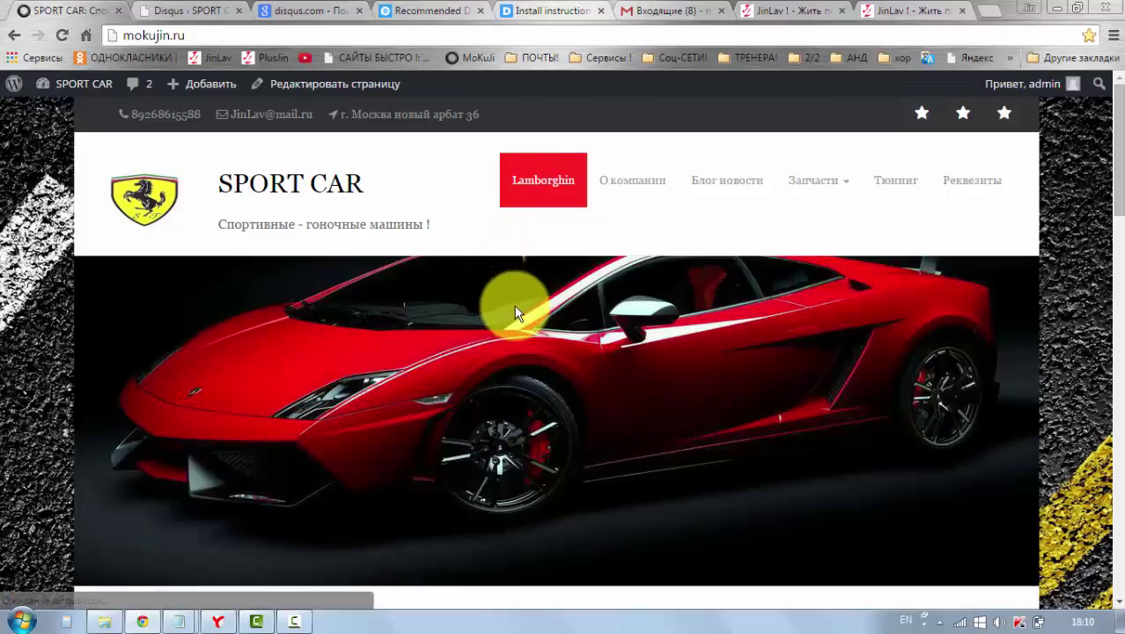
# Check the Disqus comment section below the share icons on the Lamborghin page
pyautogui.scroll(-5, 517, 314)
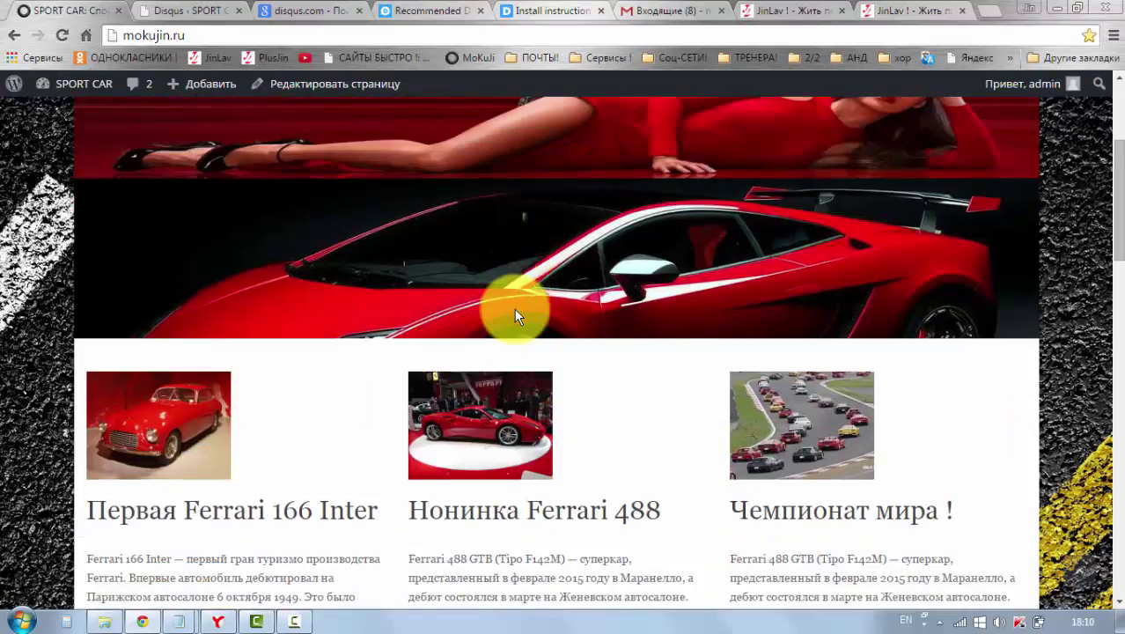
pyautogui.scroll(-10, 516, 315)
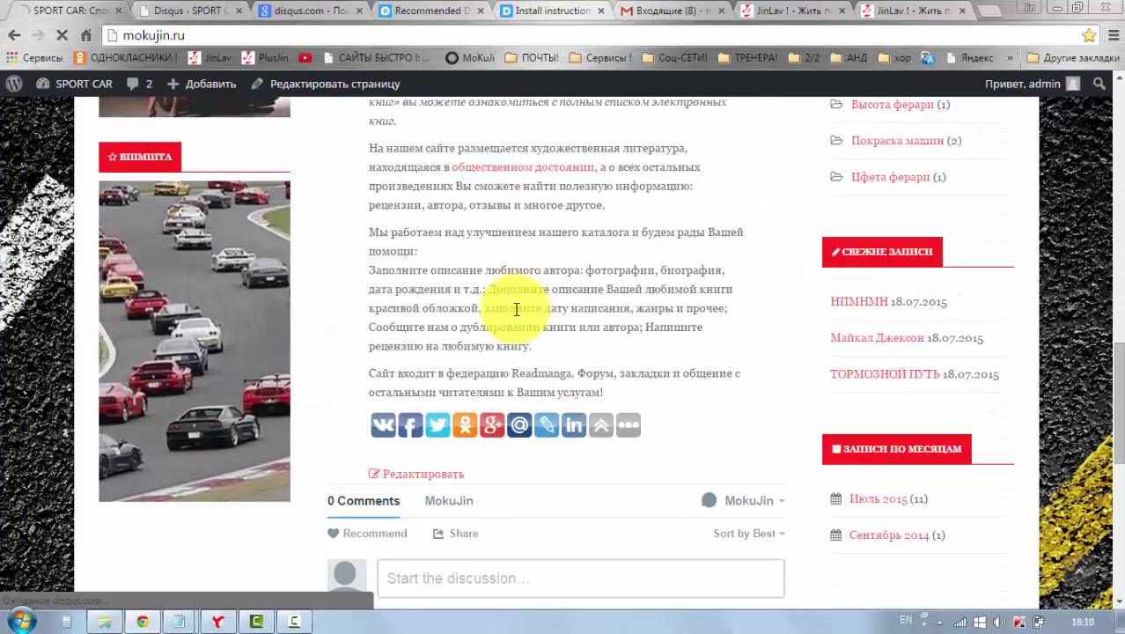
pyautogui.scroll(-1, 517, 312)
pyautogui.scroll(-1, 523, 326)
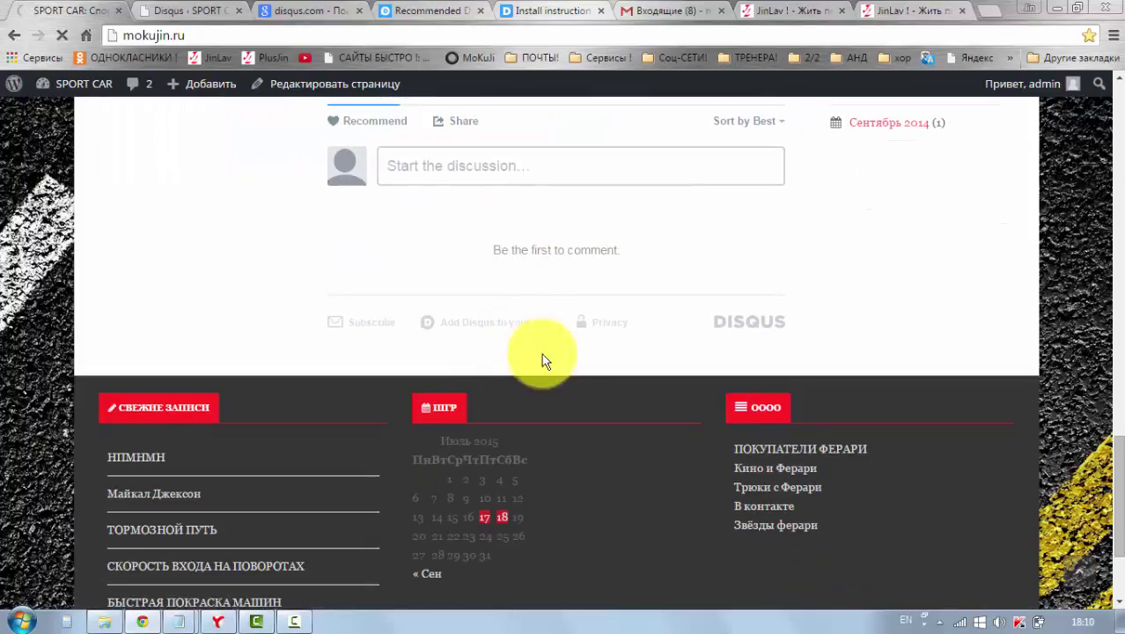
pyautogui.scroll(3, 563, 342)
pyautogui.scroll(15, 561, 339)
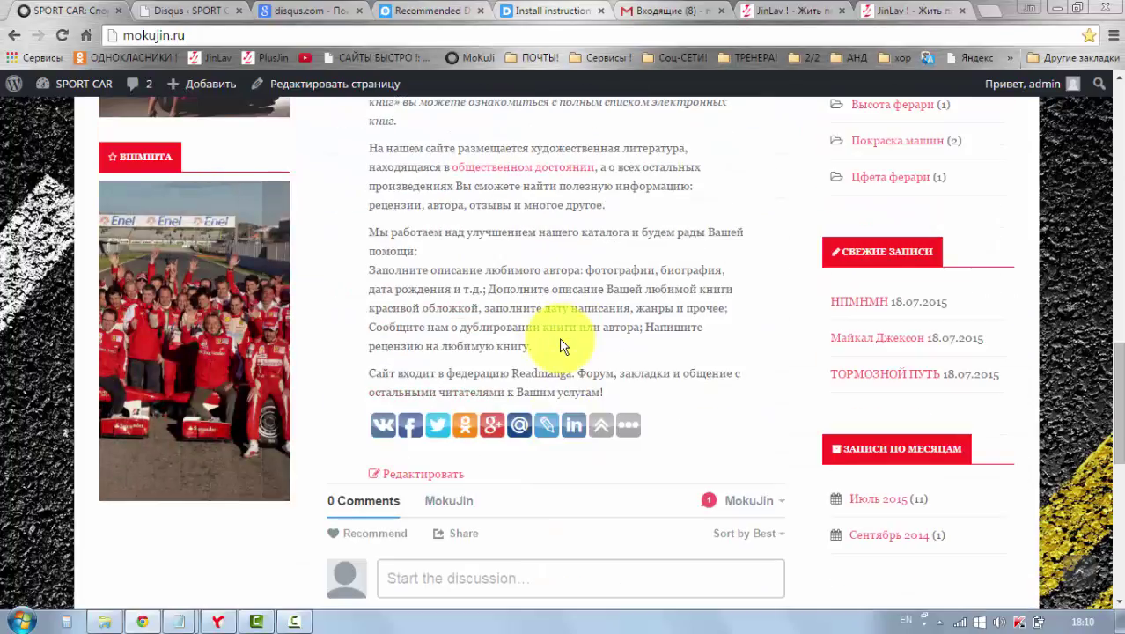
pyautogui.scroll(3, 559, 337)
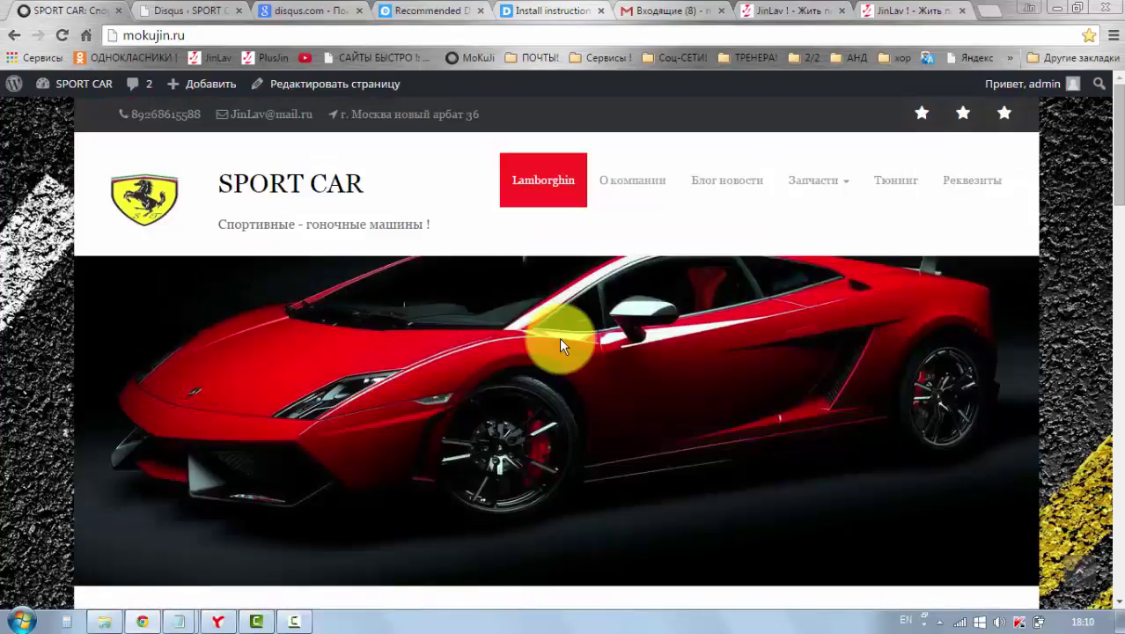
# Open the site's О компании page and check its Disqus comment section below the share icons
pyautogui.click(633, 181)
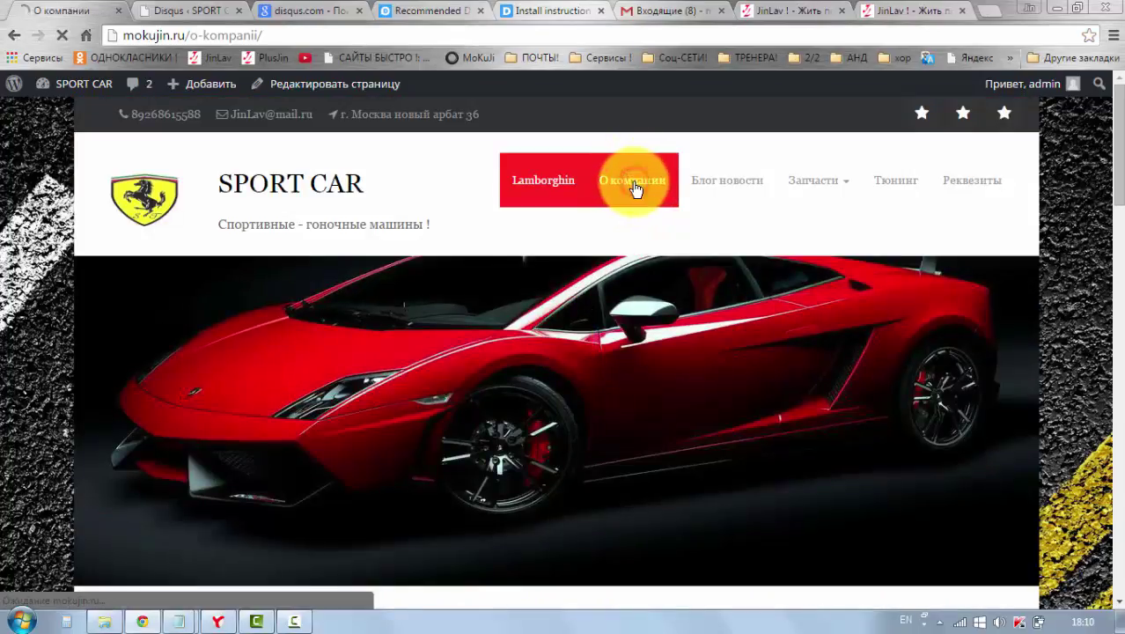
pyautogui.scroll(-7, 520, 325)
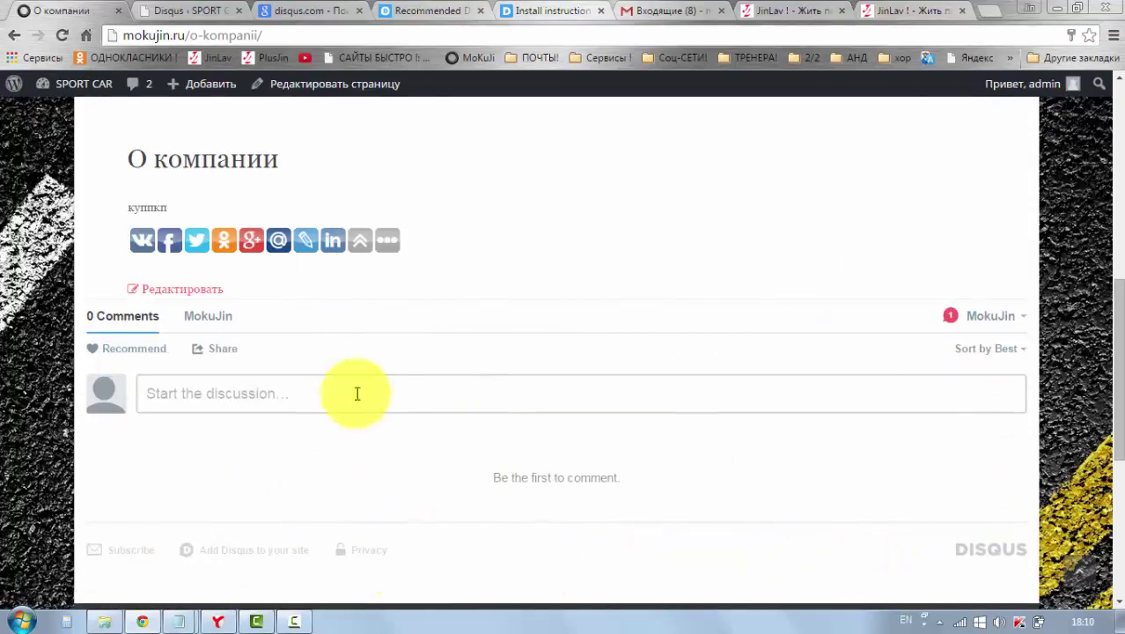
pyautogui.scroll(8, 413, 397)
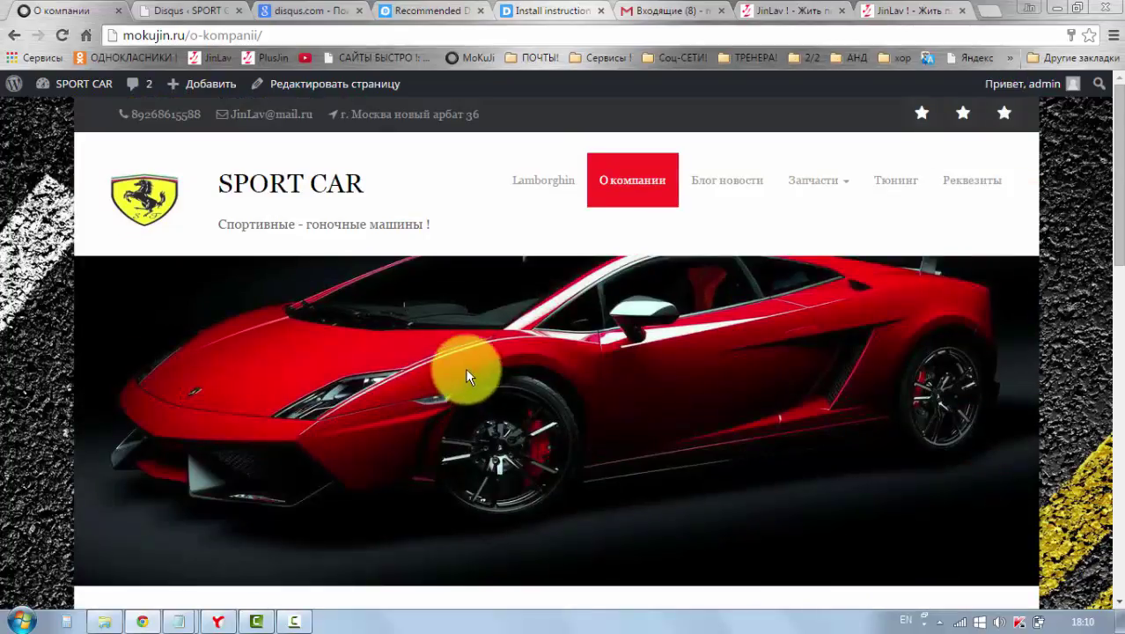
pyautogui.scroll(-2, 502, 352)
pyautogui.scroll(-7, 499, 350)
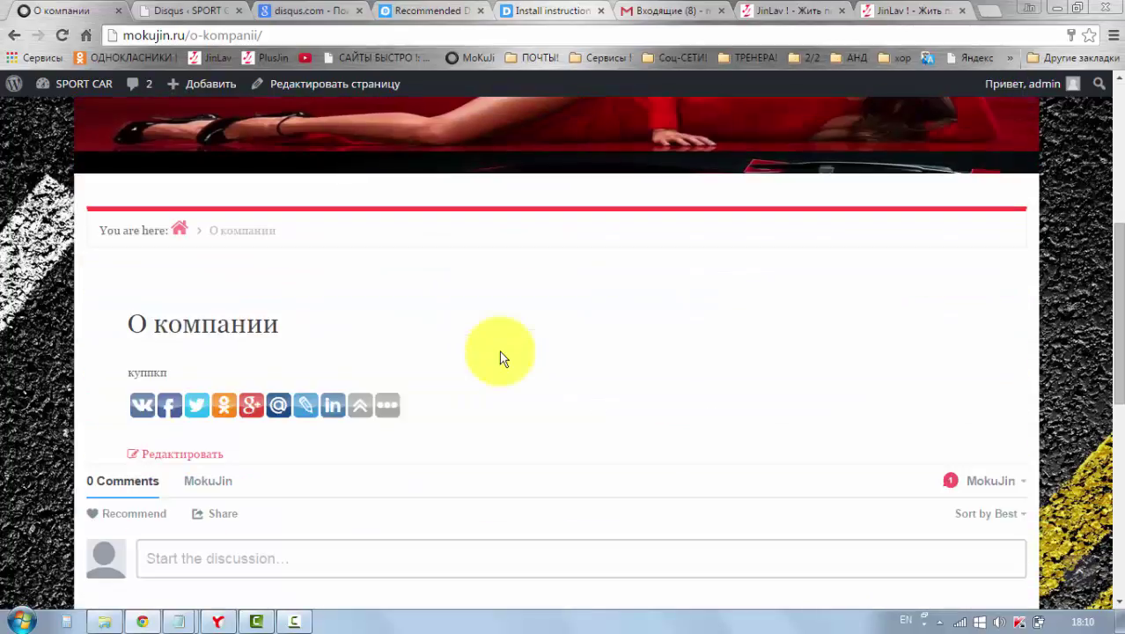
pyautogui.scroll(10, 499, 351)
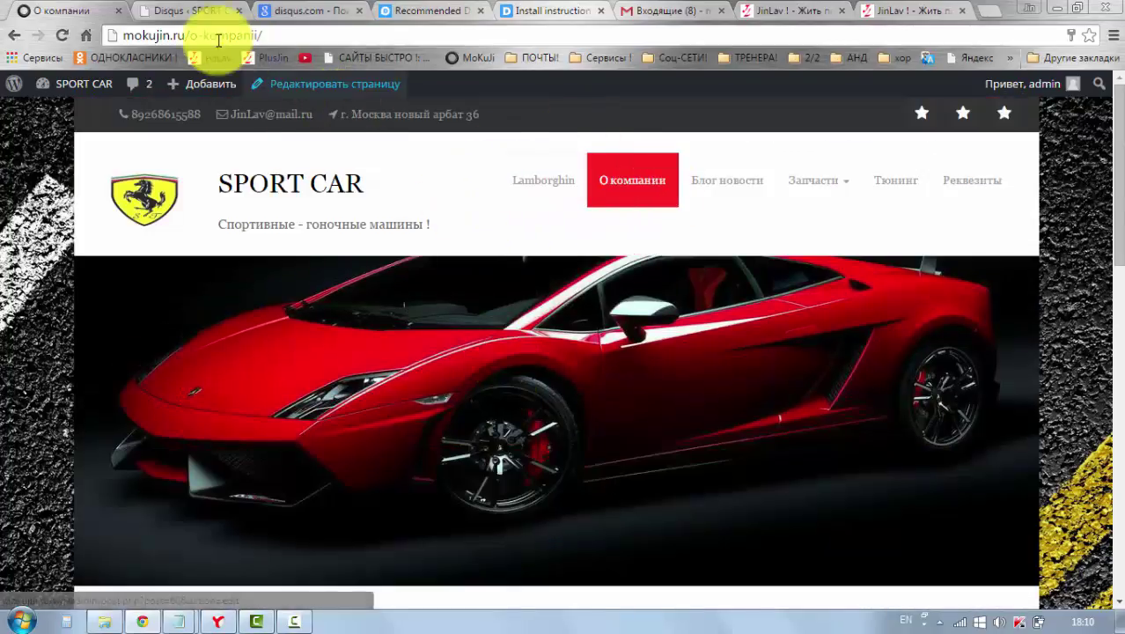
# Return to the WordPress admin and open the Advertisement Management settings at the "5 - Below page content" code box
pyautogui.click(180, 12)
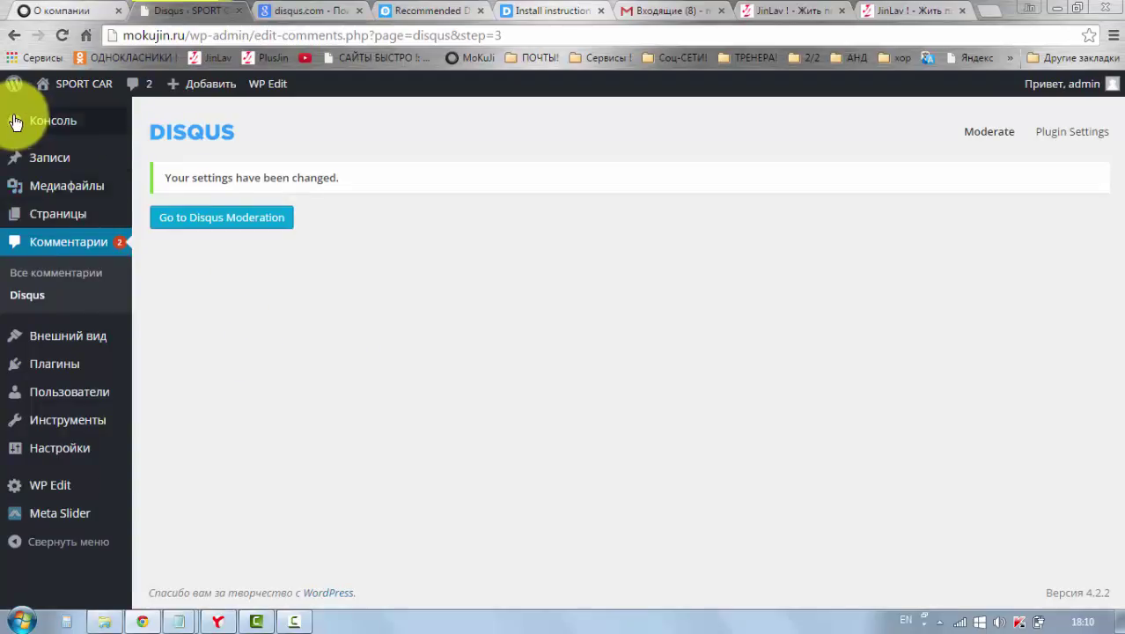
pyautogui.moveTo(24, 122)
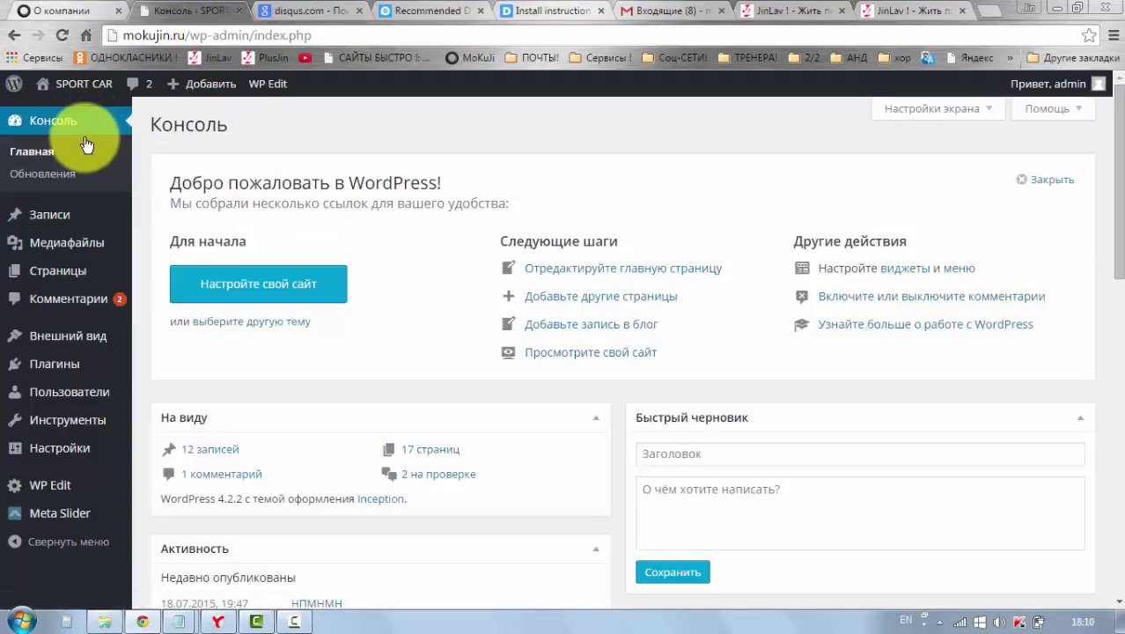
pyautogui.moveTo(38, 454)
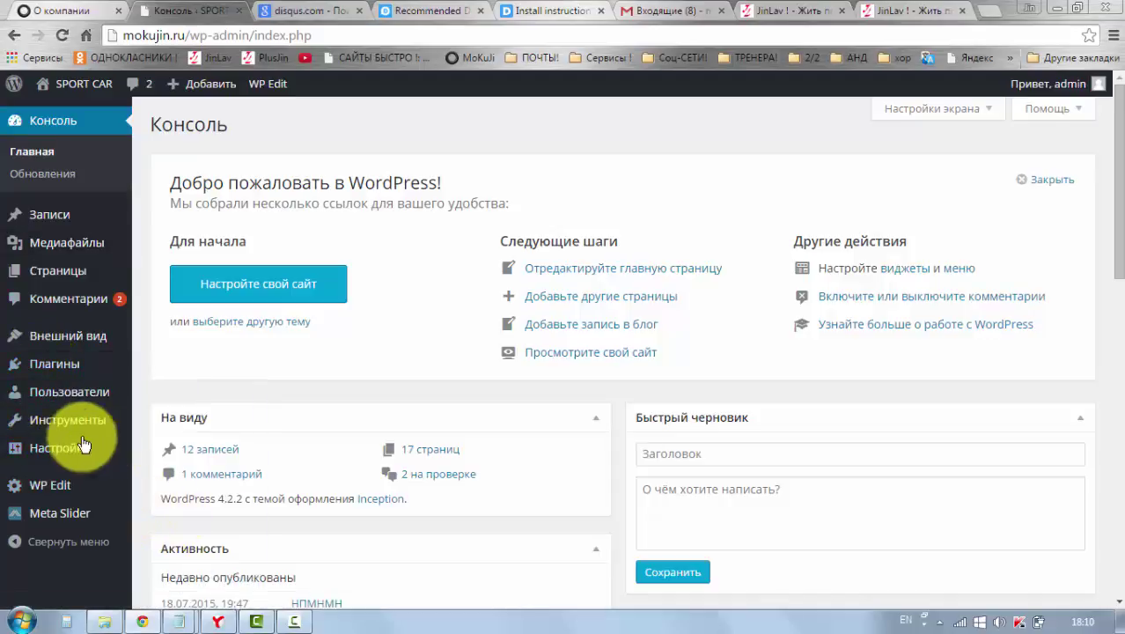
pyautogui.moveTo(75, 450)
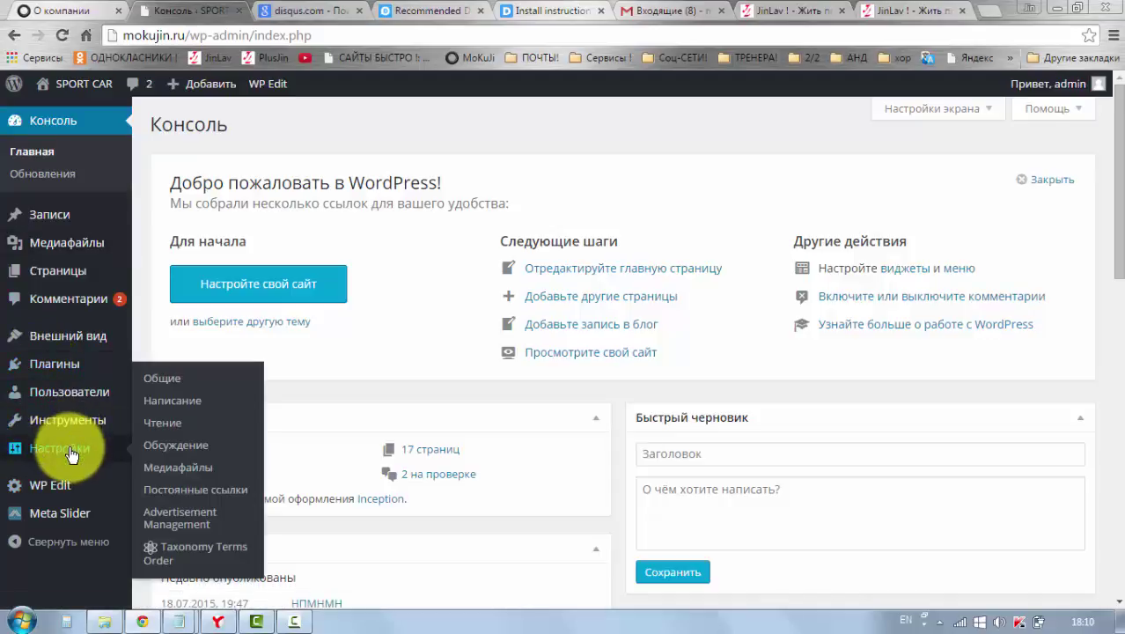
pyautogui.click(170, 524)
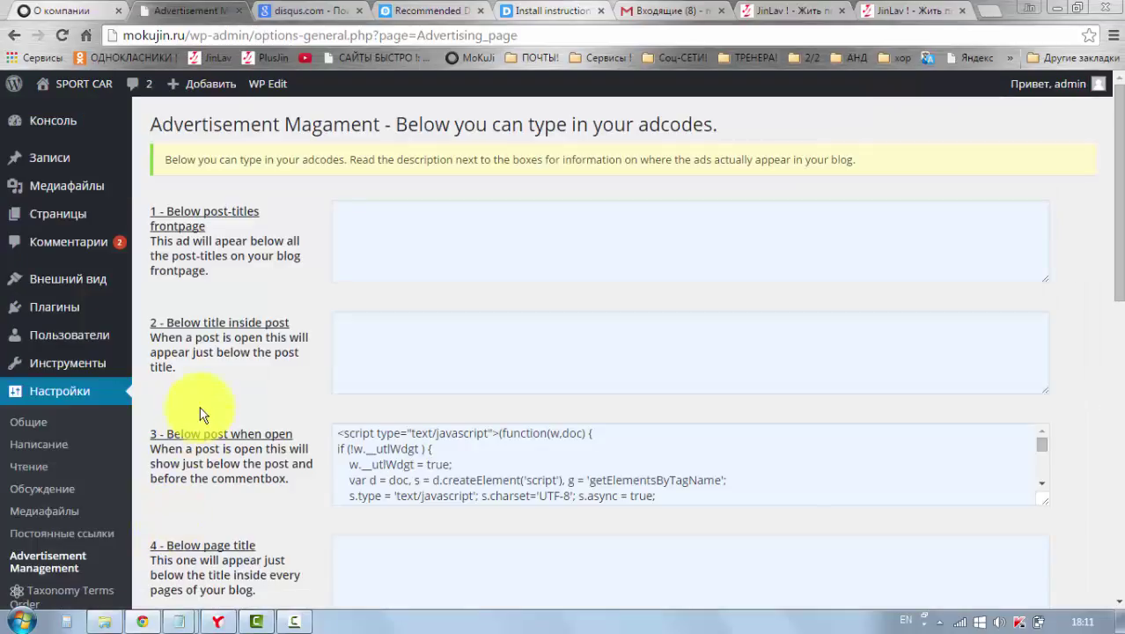
pyautogui.scroll(-1, 265, 394)
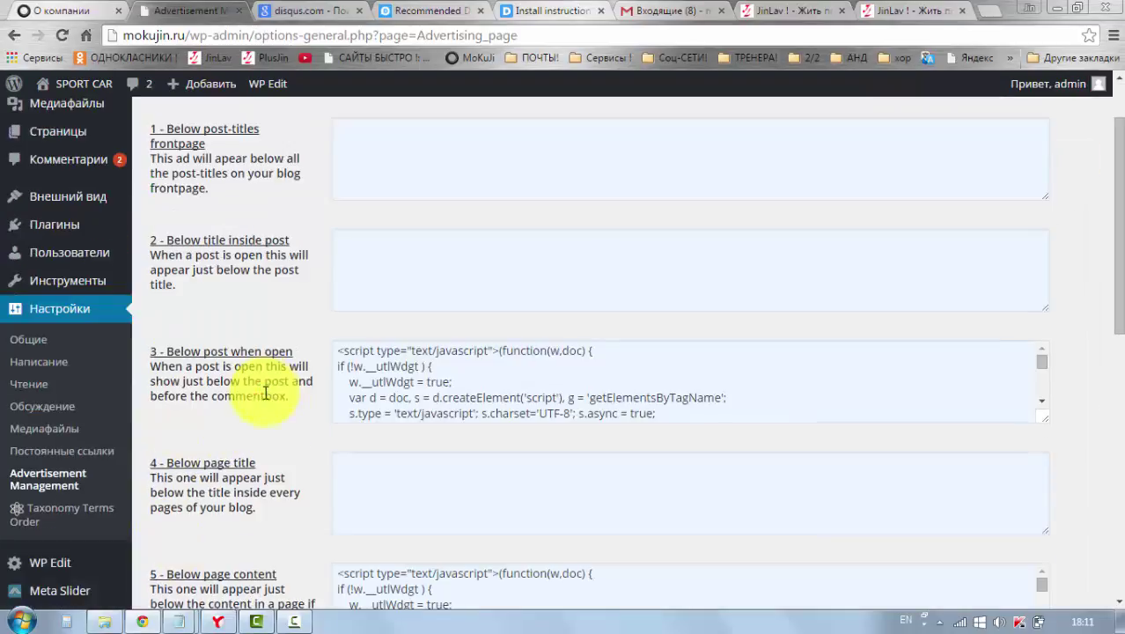
pyautogui.scroll(-1, 270, 387)
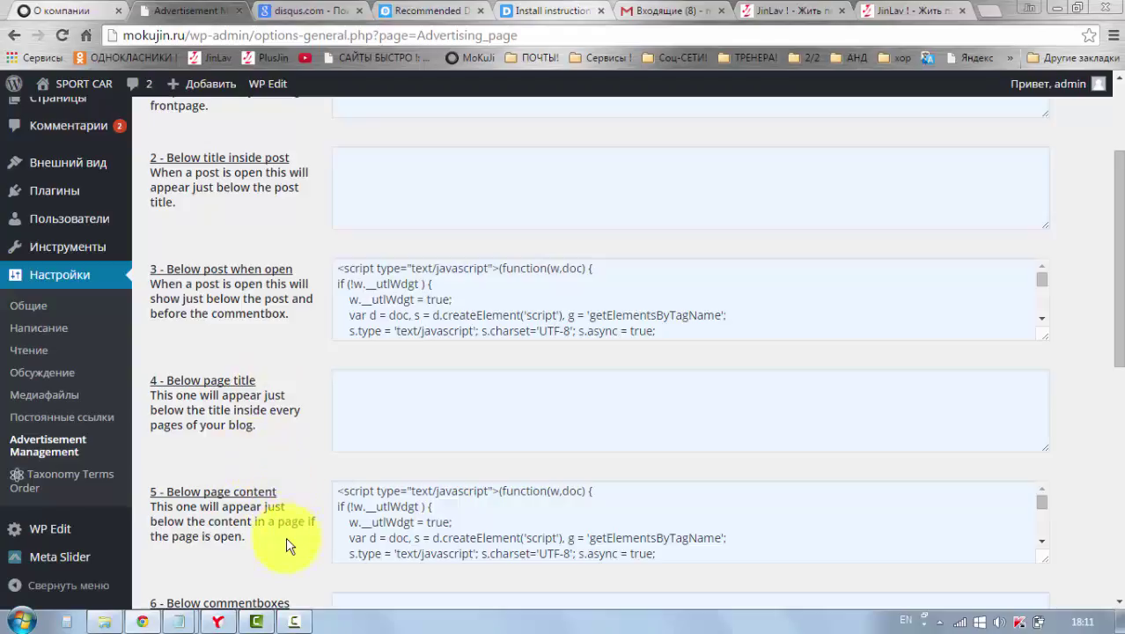
pyautogui.scroll(-1, 296, 445)
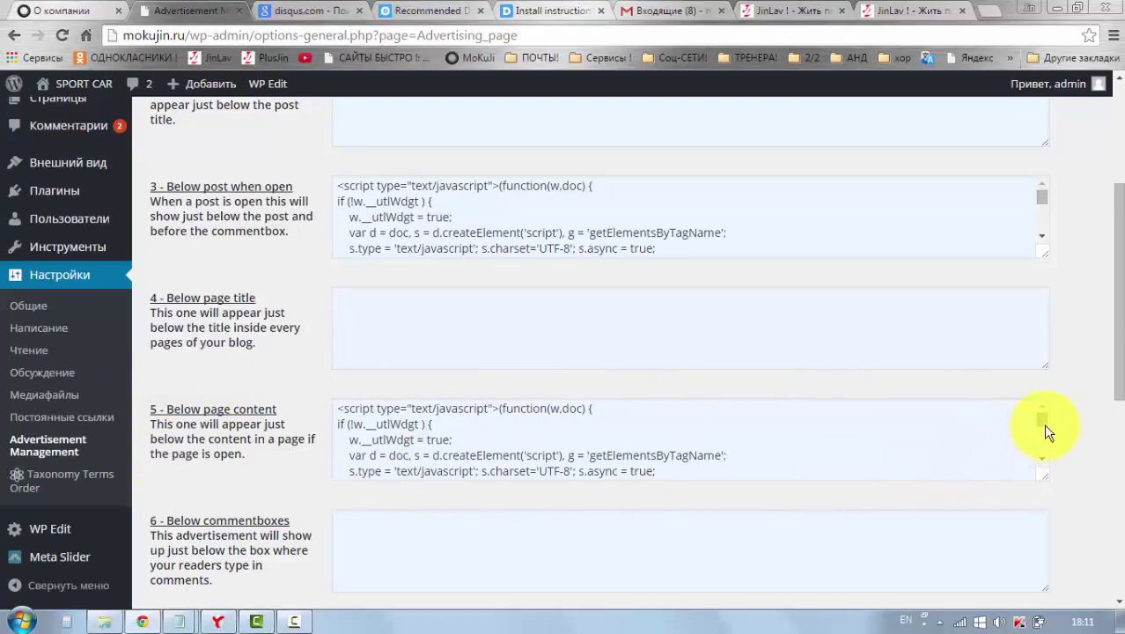
# Add an empty line after the closing div tag of the code in "5 - Below page content"
pyautogui.moveTo(1041, 421); pyautogui.dragTo(1042, 465)
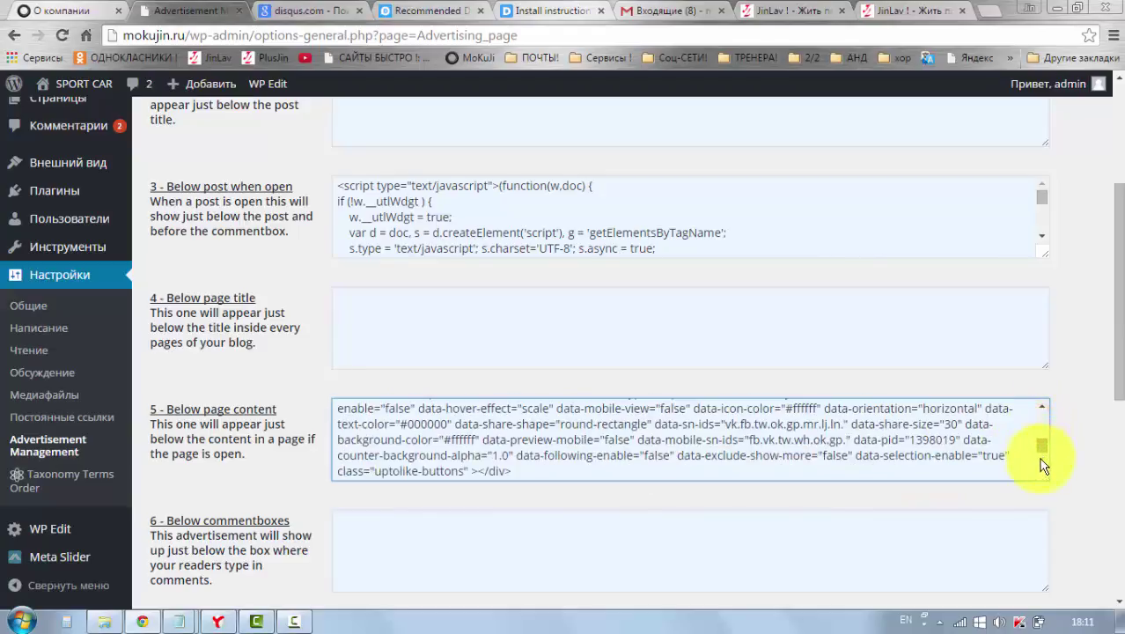
pyautogui.click(516, 474)
pyautogui.press('Return')
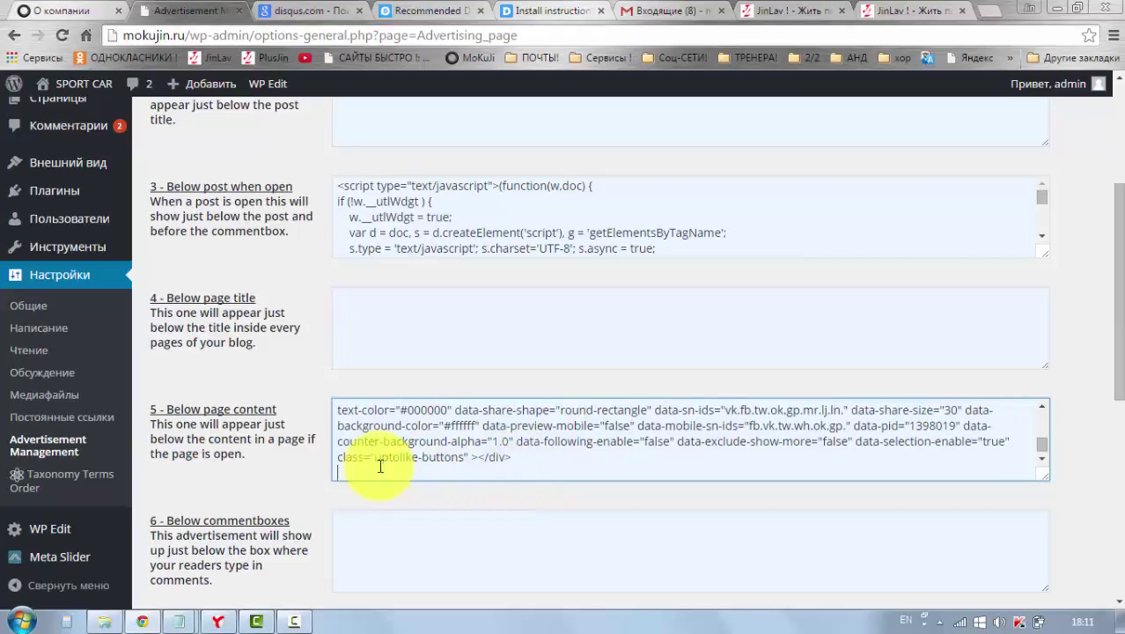
pyautogui.rightClick(346, 476)
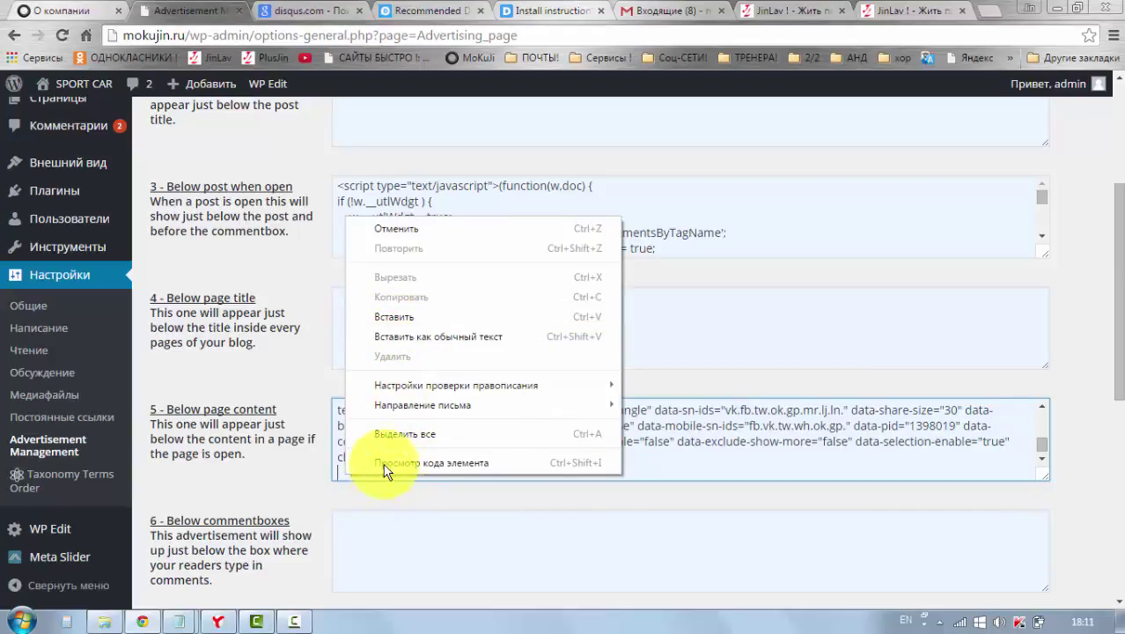
pyautogui.click(390, 492)
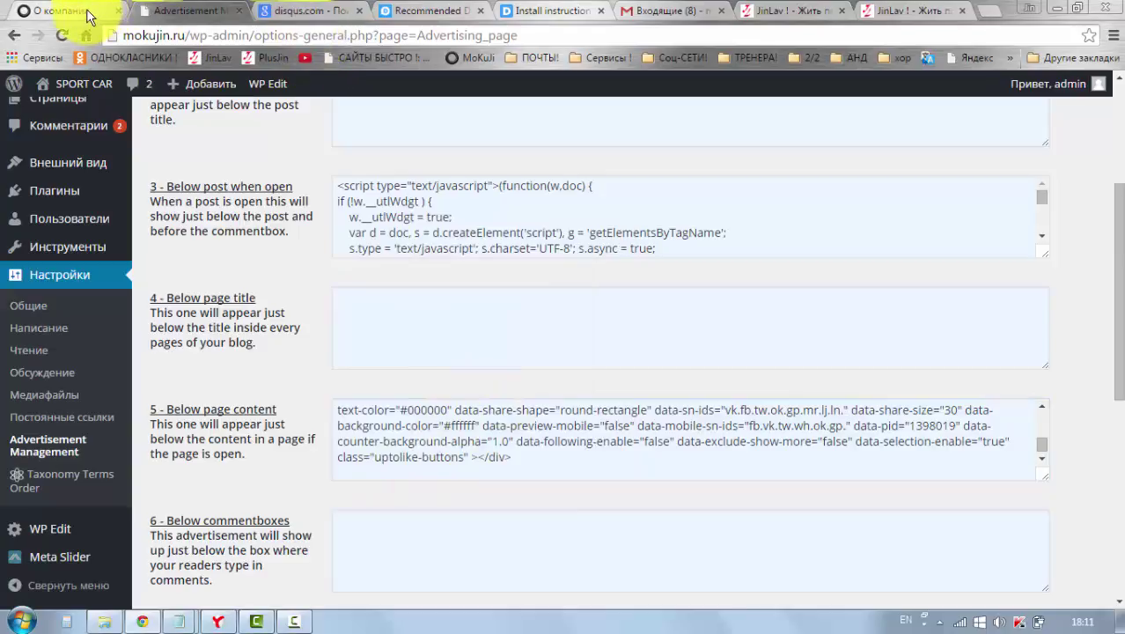
# Add an empty line after the closing div tag of the code in "3 - Below post when open"
pyautogui.click(1042, 242)
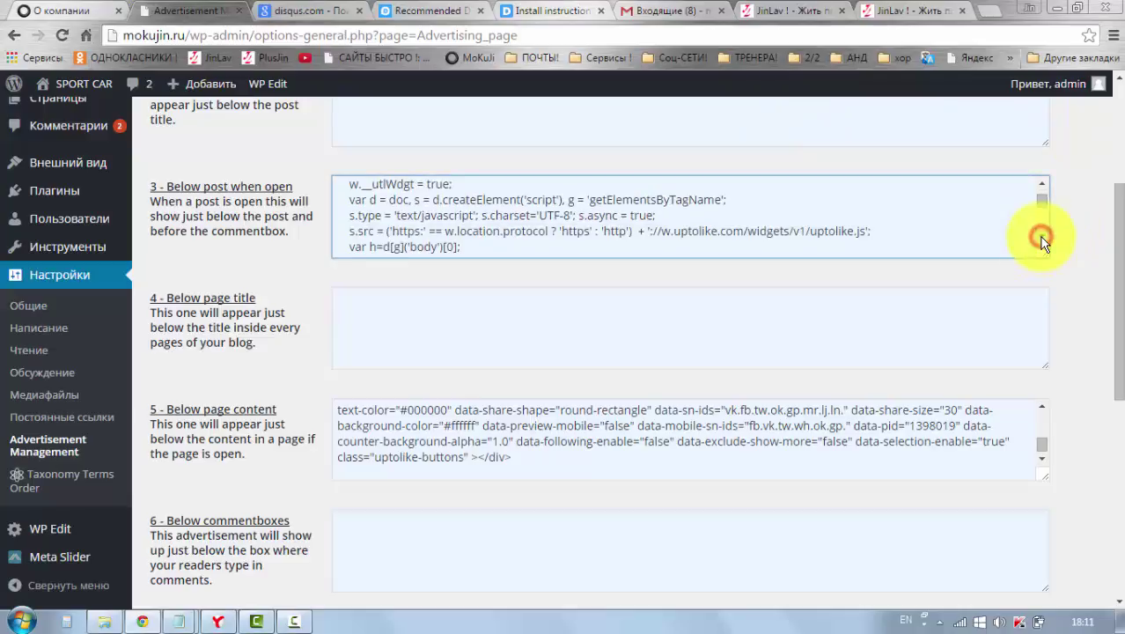
pyautogui.click(1042, 242)
pyautogui.click(1042, 242)
pyautogui.click(1042, 243)
pyautogui.click(1042, 242)
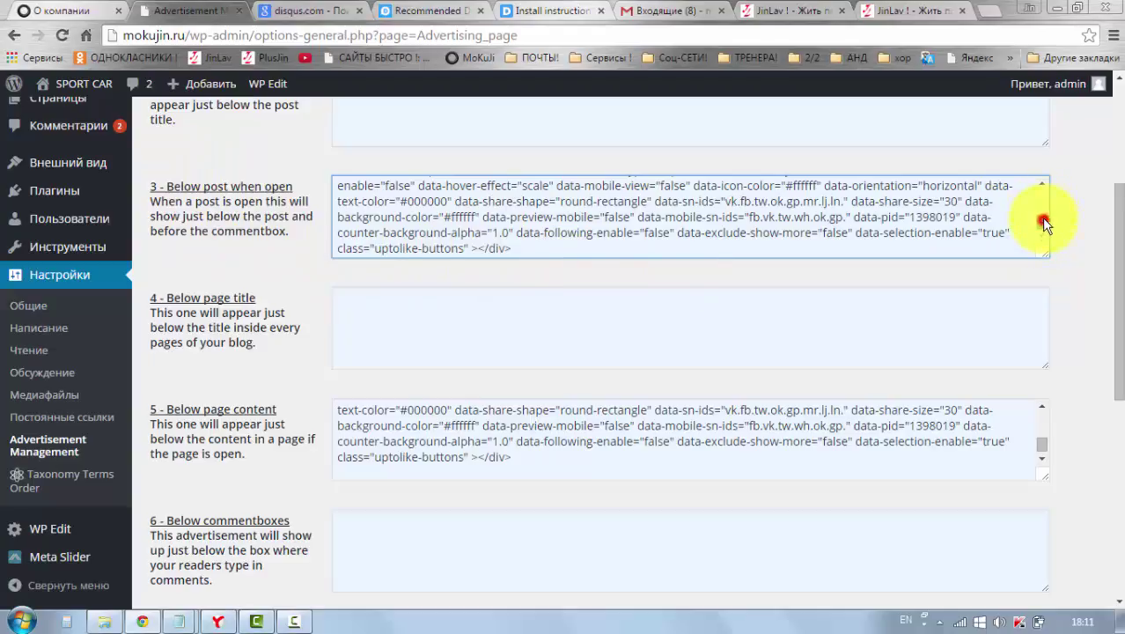
pyautogui.moveTo(1041, 218); pyautogui.dragTo(1048, 237)
pyautogui.click(517, 249)
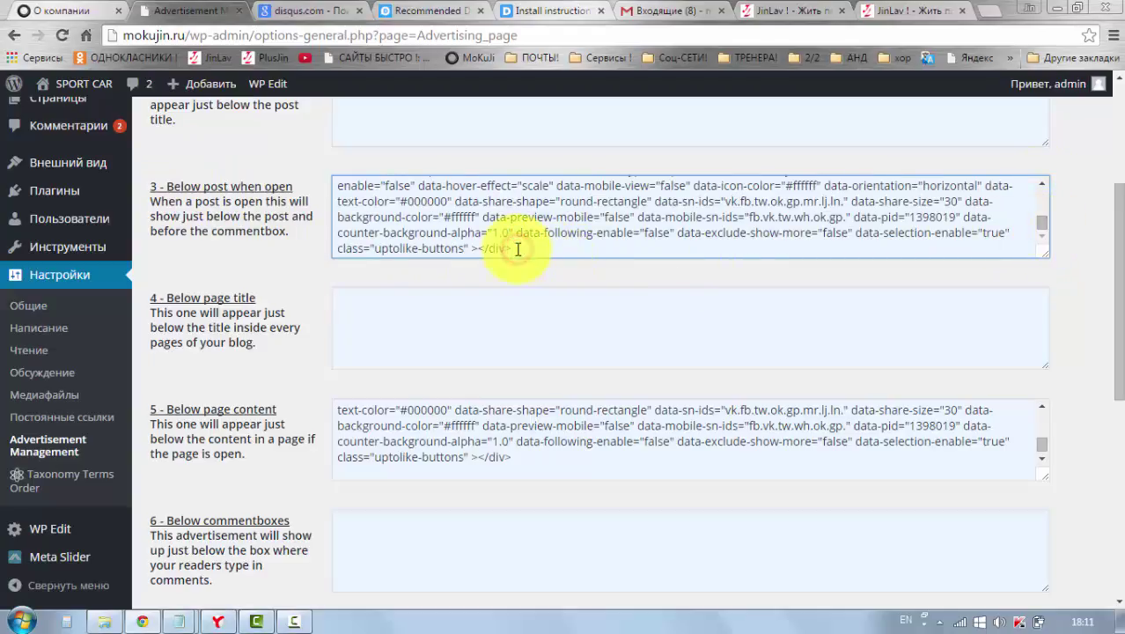
pyautogui.press('Return')
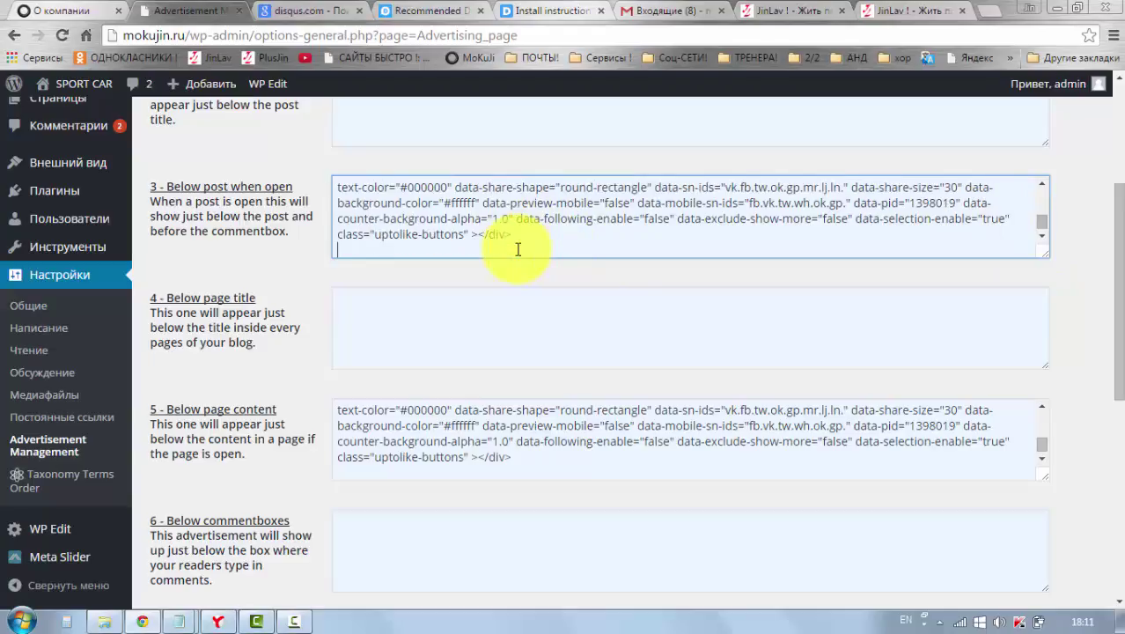
pyautogui.rightClick(350, 249)
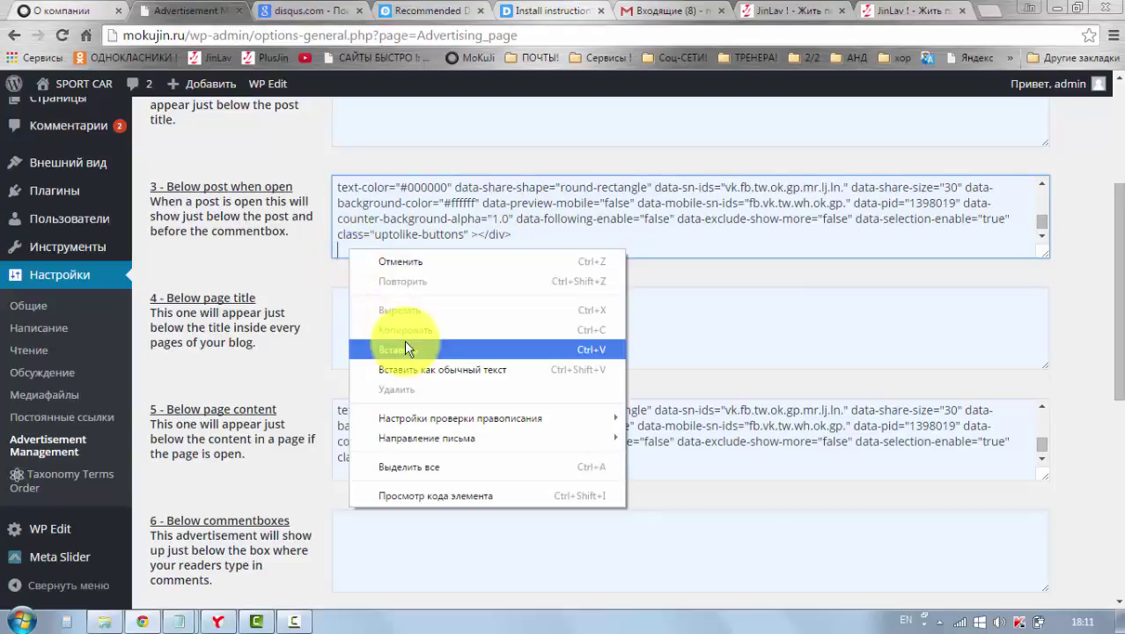
pyautogui.click(326, 306)
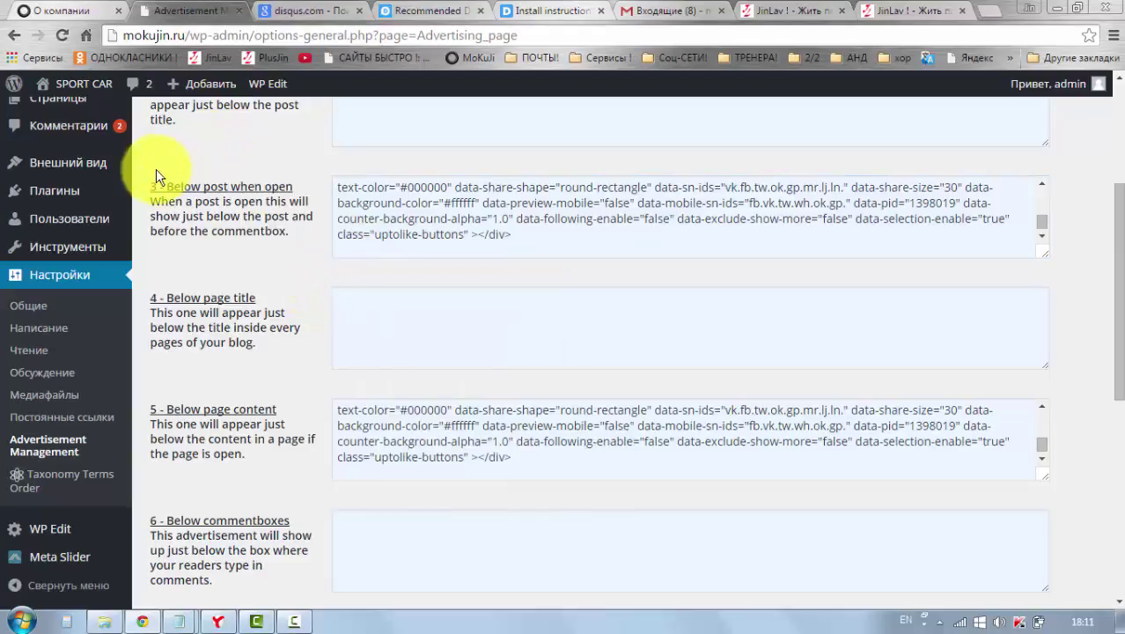
# Examine the insertion points and existing share-button code in "3 - Below post when open" and "5 - Below page content"
pyautogui.click(347, 251)
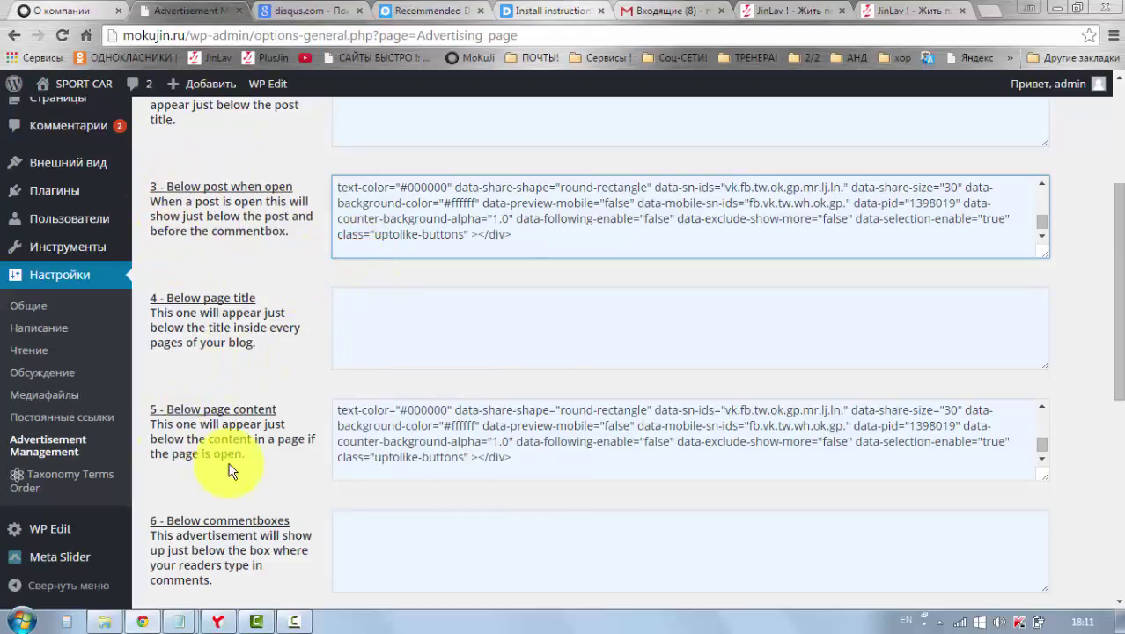
pyautogui.click(344, 474)
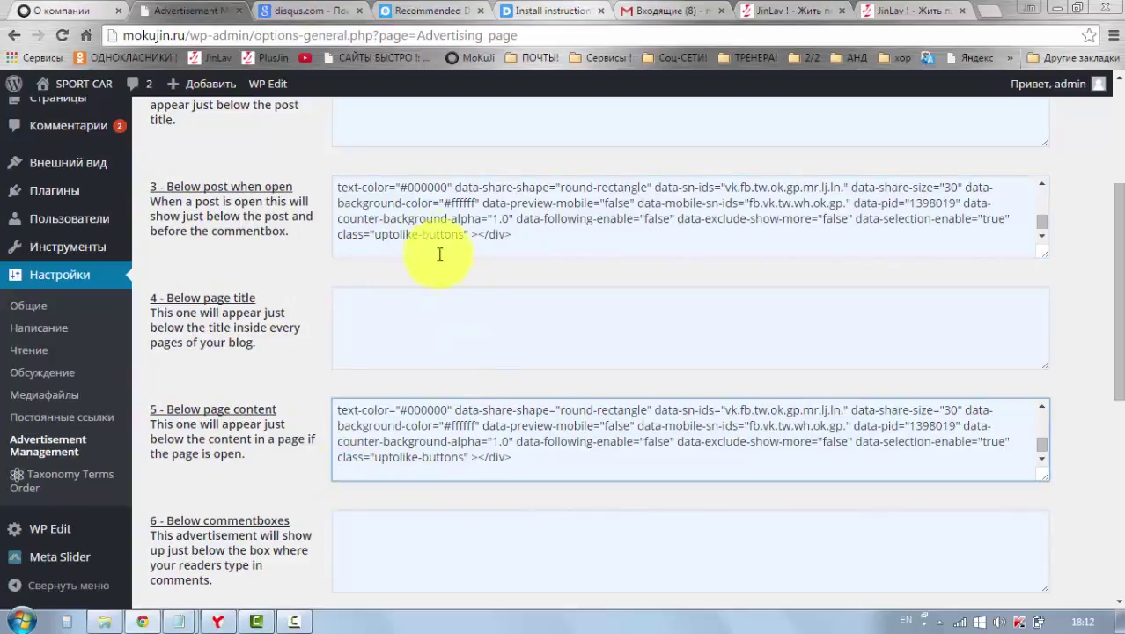
pyautogui.hotkey('ctrl', 'v')
pyautogui.scroll(2, 399, 425)
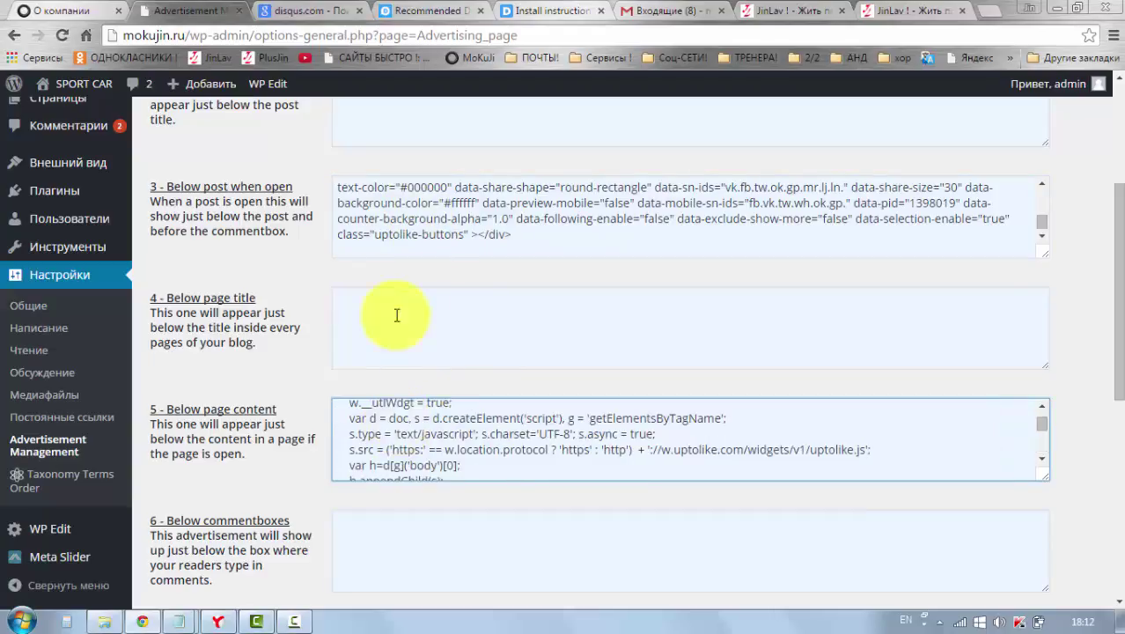
pyautogui.scroll(2, 374, 207)
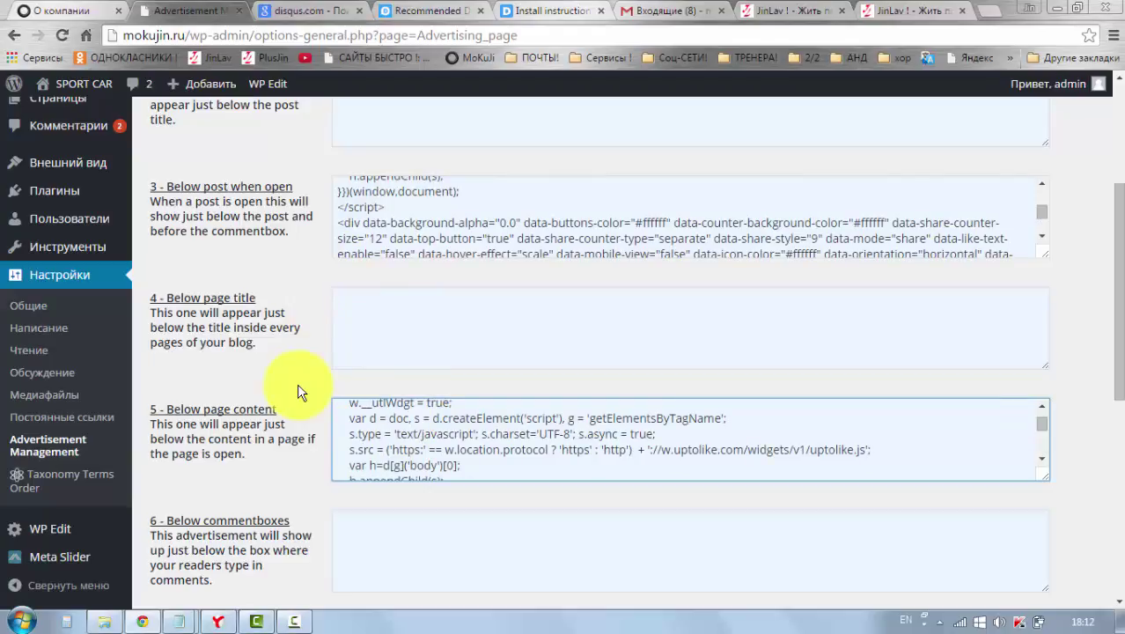
# Minimize the browser and the СОЦ note, and open the Сайт folder from the desktop
pyautogui.click(1056, 15)
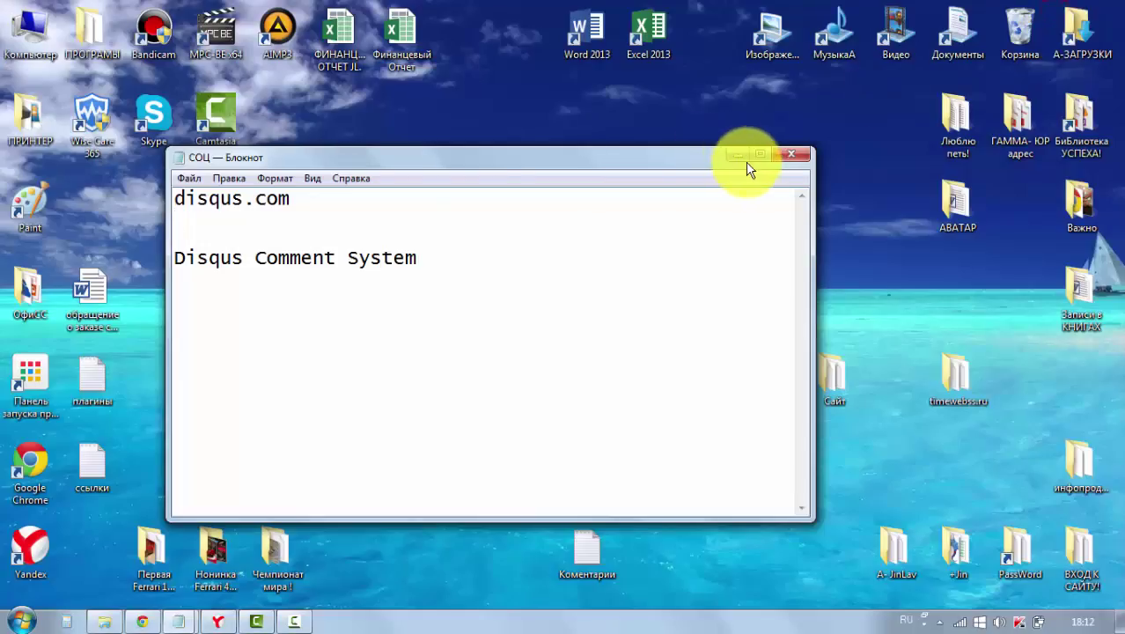
pyautogui.click(735, 158)
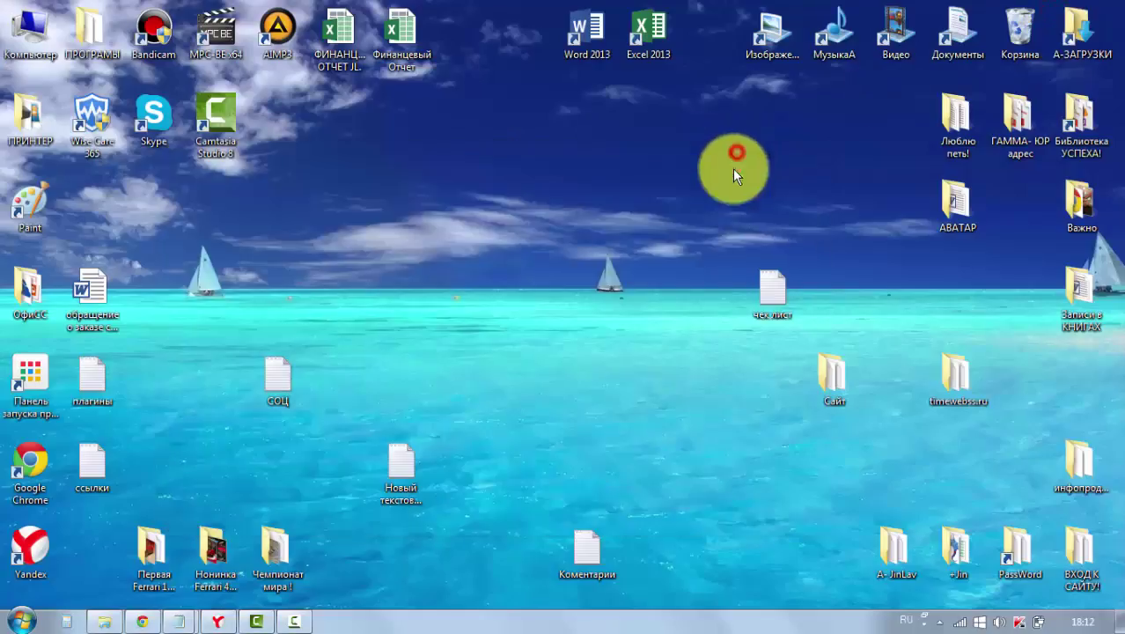
pyautogui.doubleClick(827, 377)
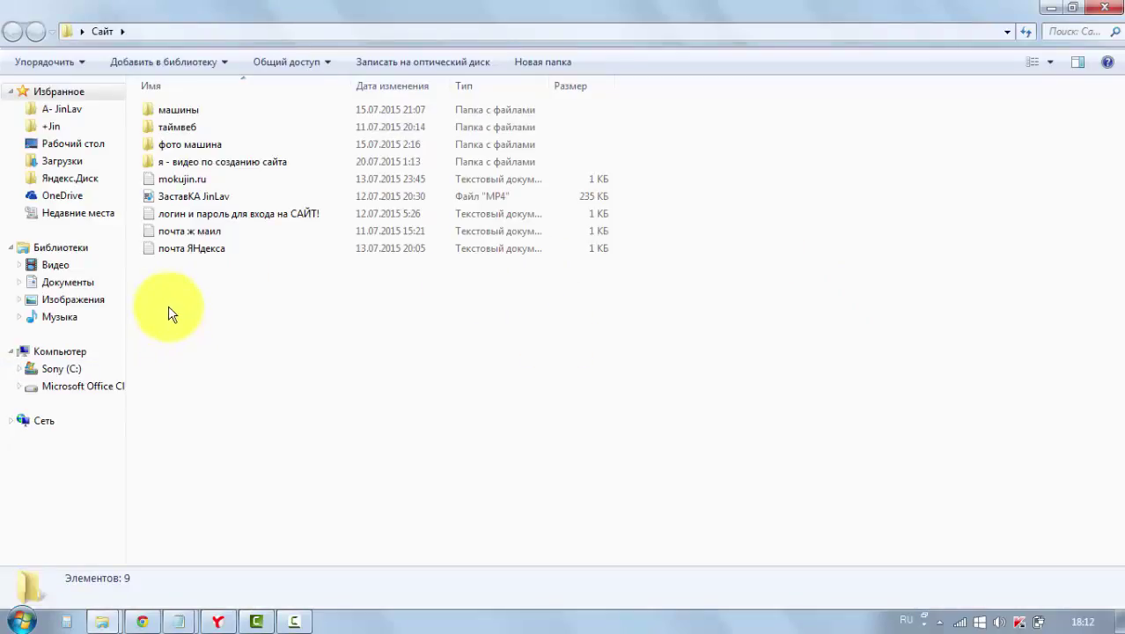
# Create a new text document named "Код коментариев дискус" in the Сайт folder
pyautogui.rightClick(168, 303)
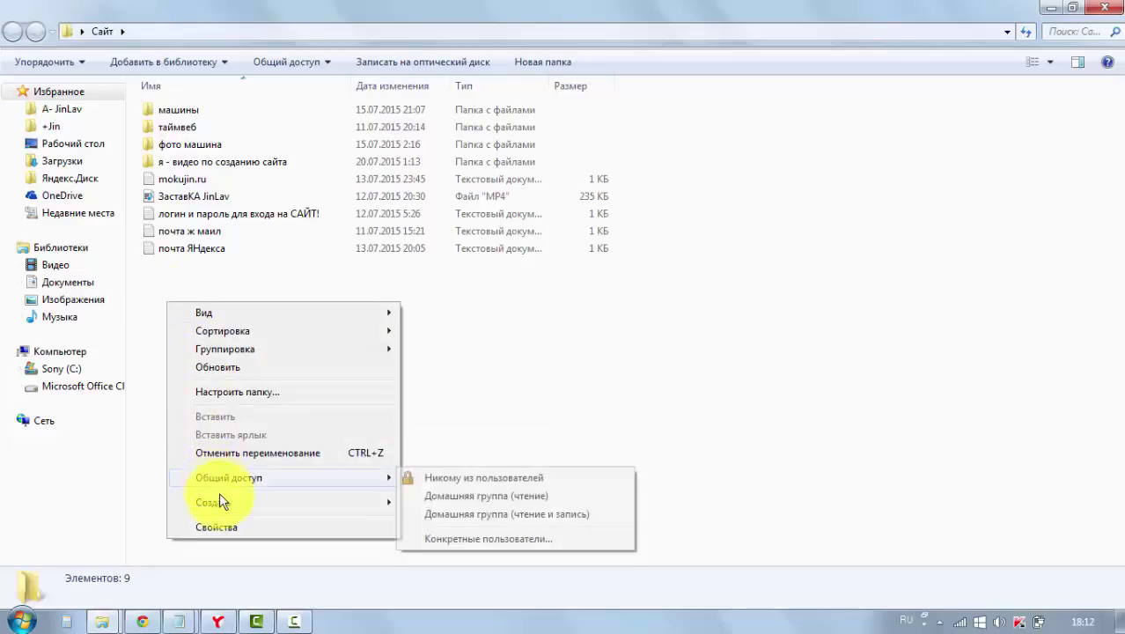
pyautogui.moveTo(384, 509)
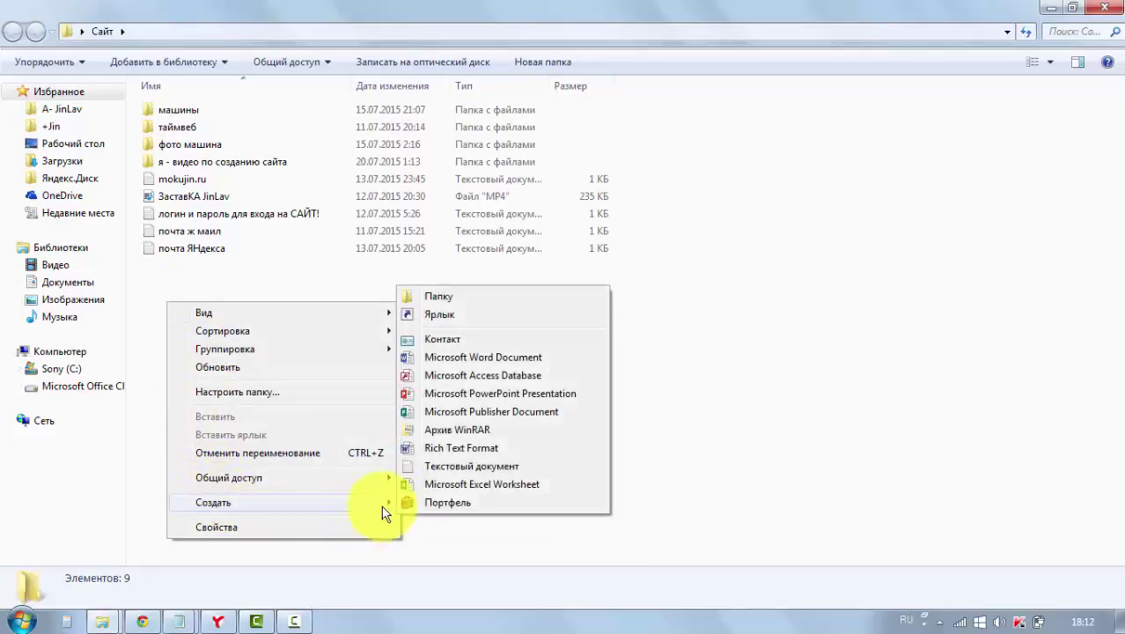
pyautogui.click(449, 466)
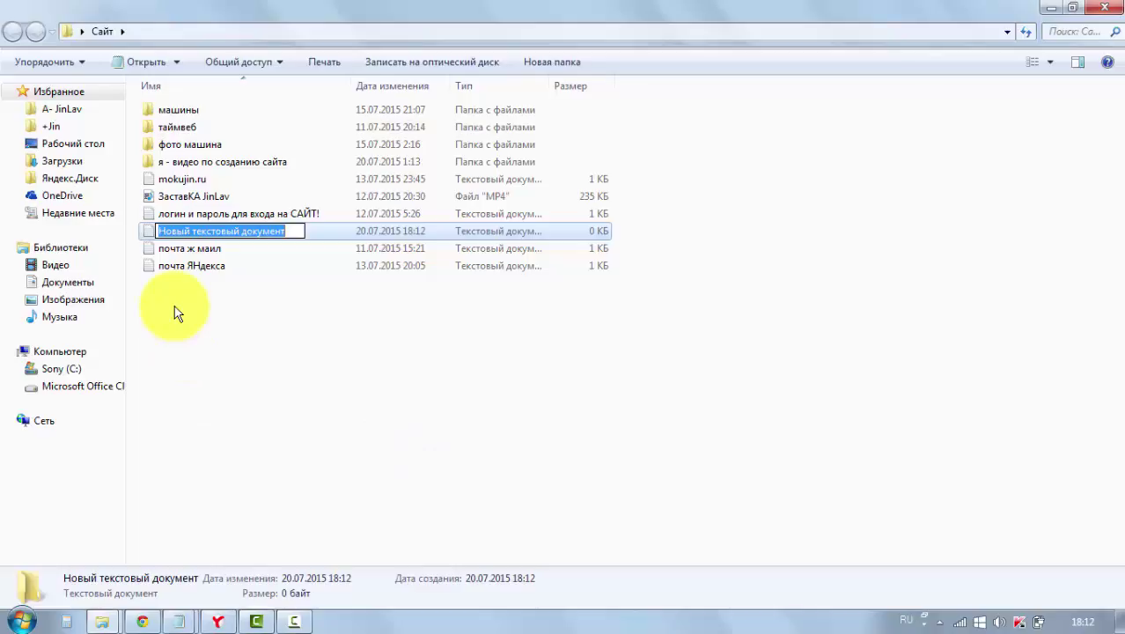
pyautogui.write('Код коментариев дискус')
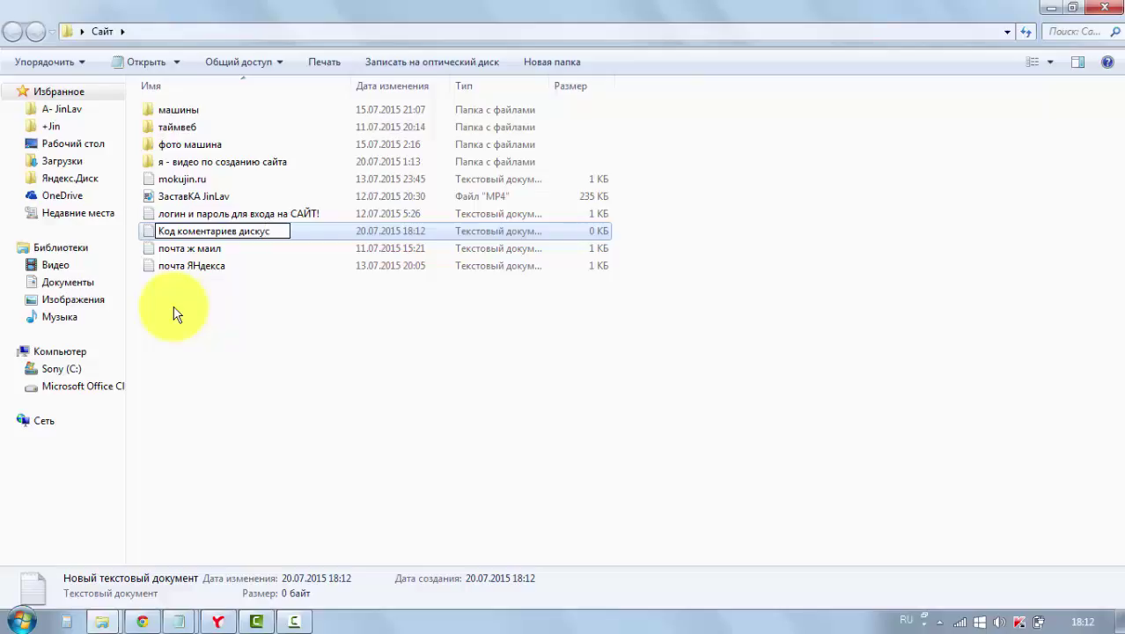
pyautogui.click(174, 312)
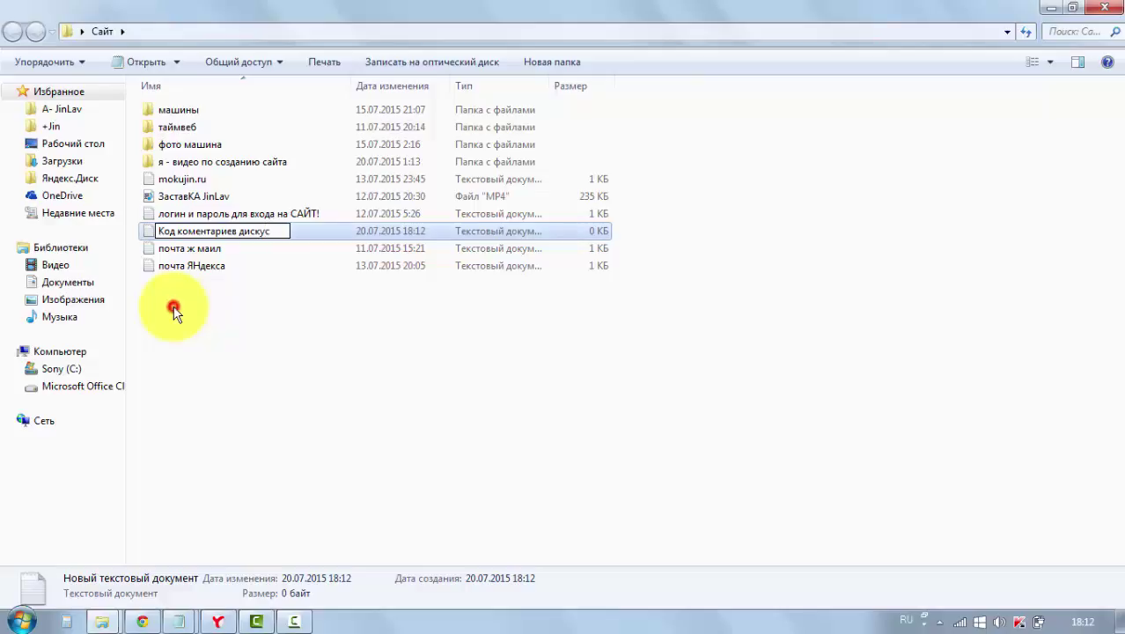
# Paste the copied Disqus embed code into the "Код коментариев дискус" document, save it and close it
pyautogui.click(190, 217)
pyautogui.doubleClick(190, 217)
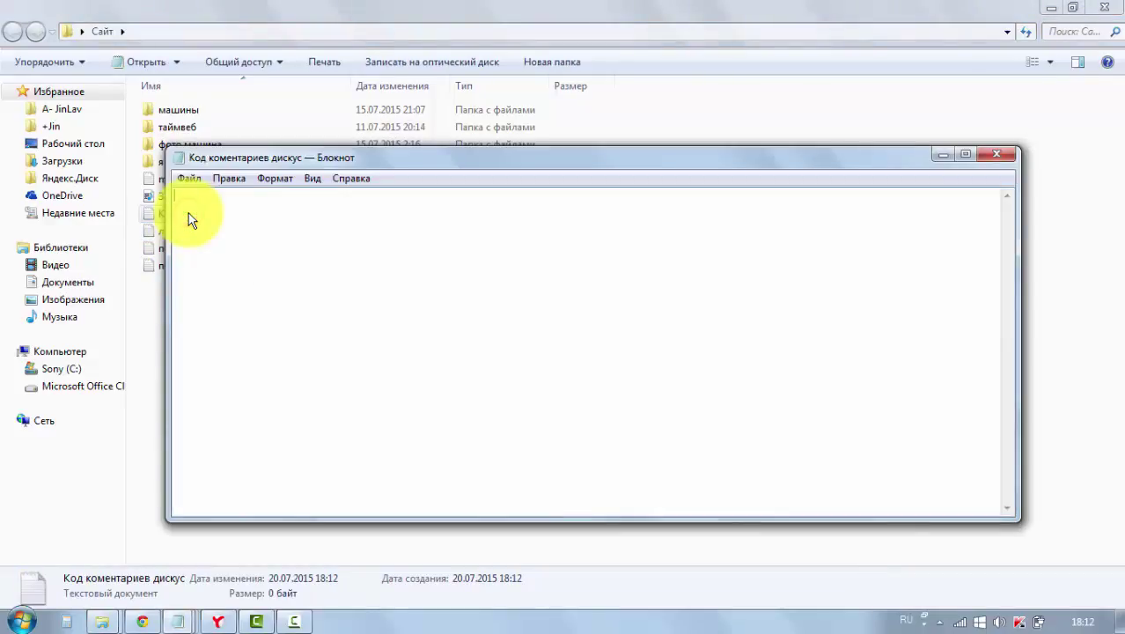
pyautogui.rightClick(188, 202)
pyautogui.click(235, 275)
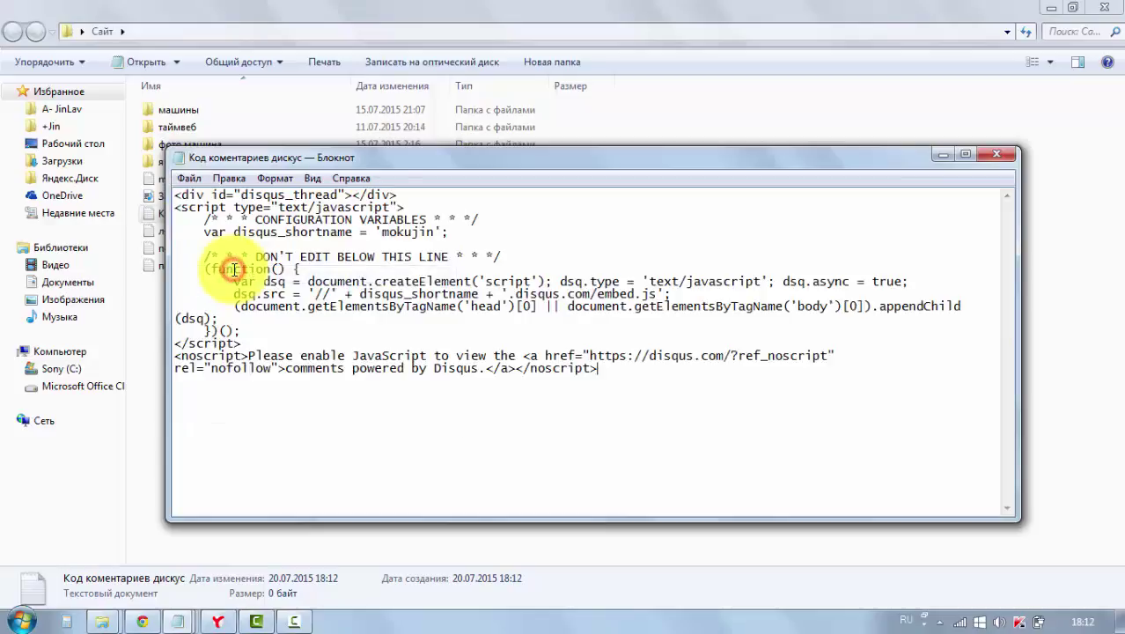
pyautogui.click(182, 179)
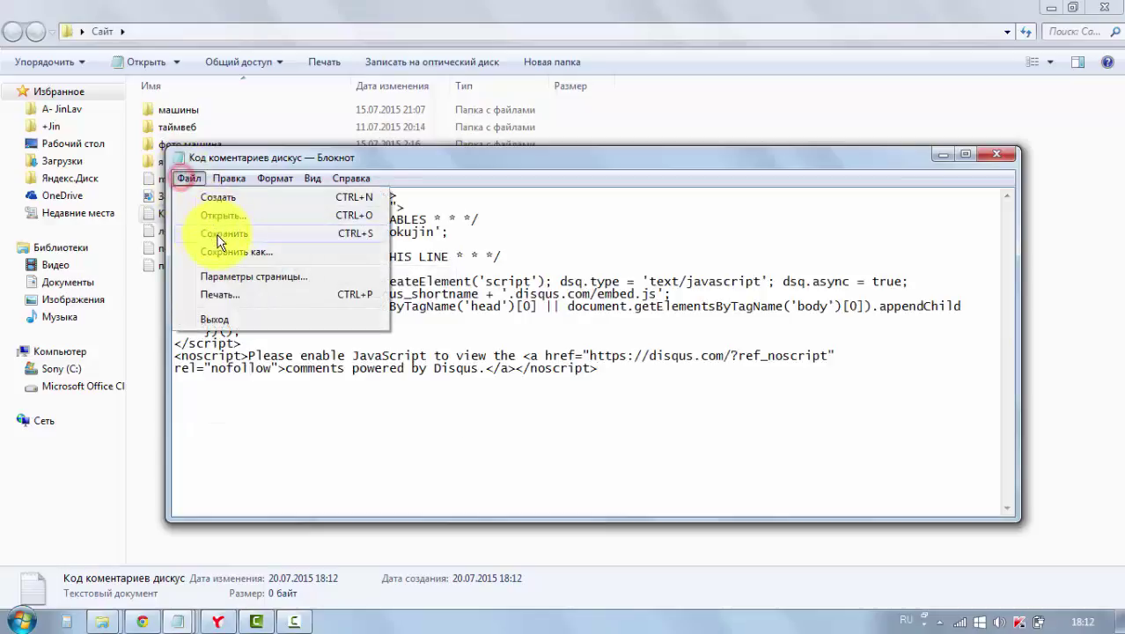
pyautogui.click(221, 233)
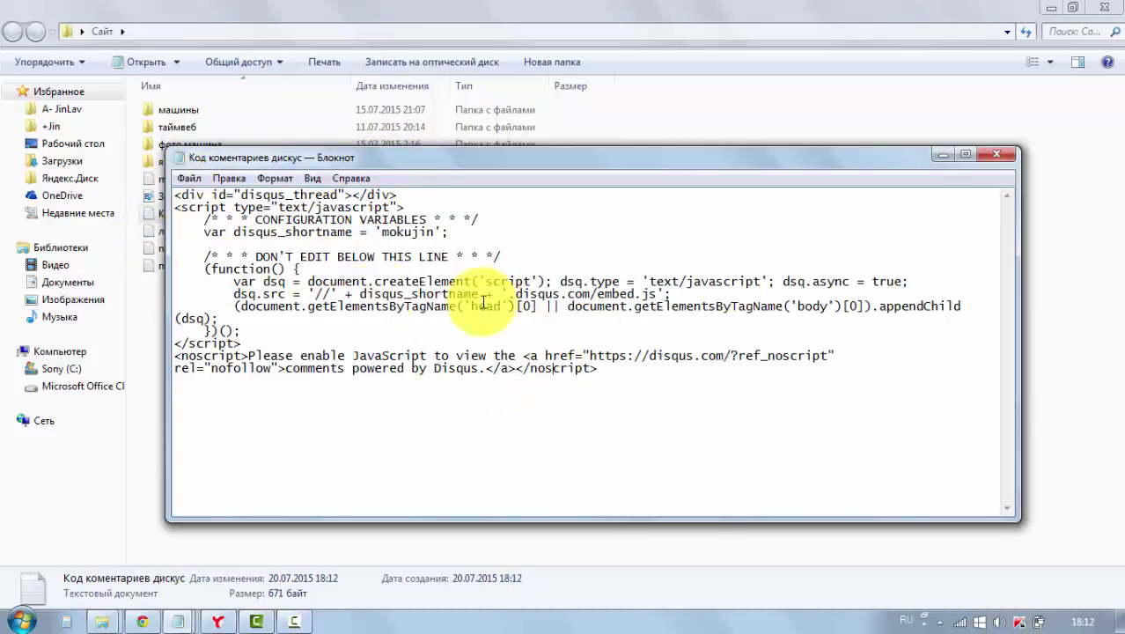
pyautogui.click(189, 178)
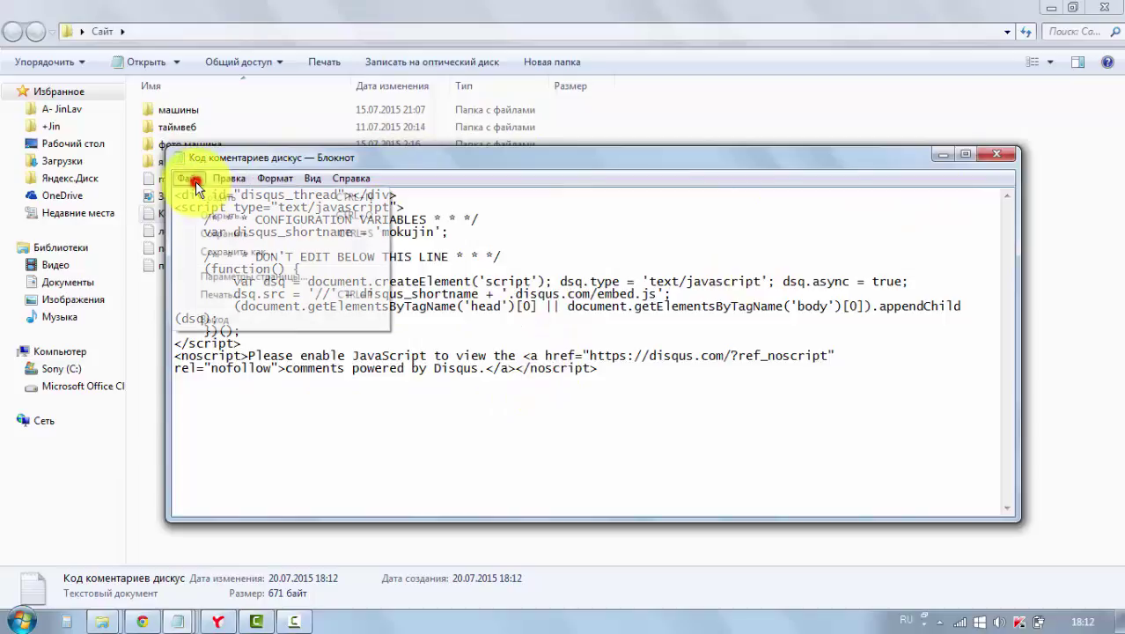
pyautogui.click(214, 233)
pyautogui.click(997, 156)
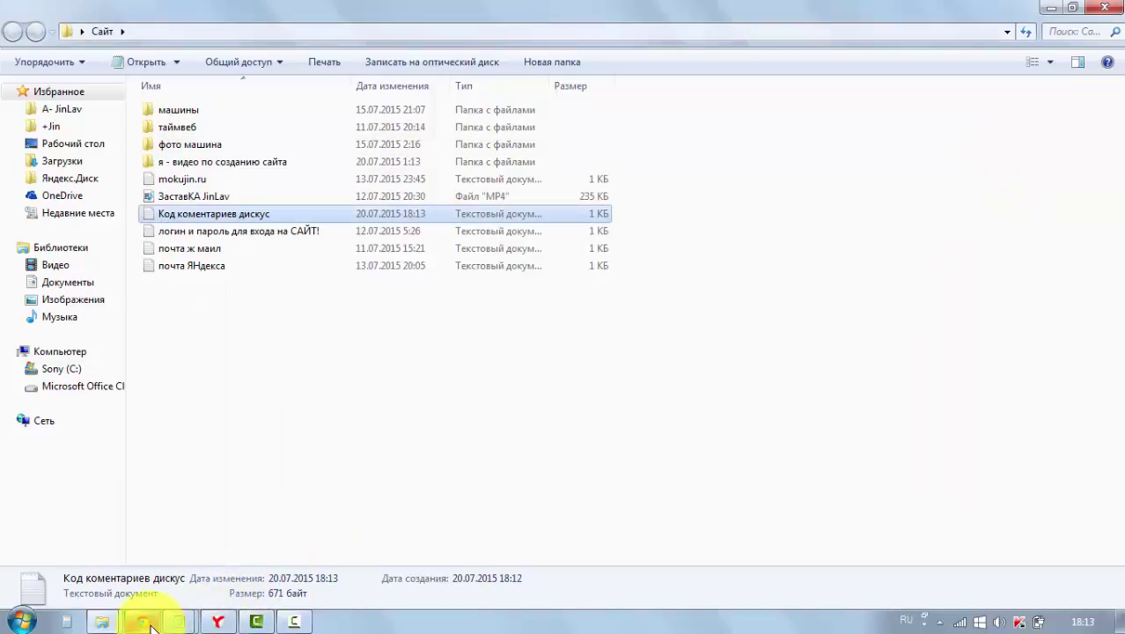
# Switch to the browser and check the Disqus comment block on the site's О компании and Lamborghin pages
pyautogui.click(216, 623)
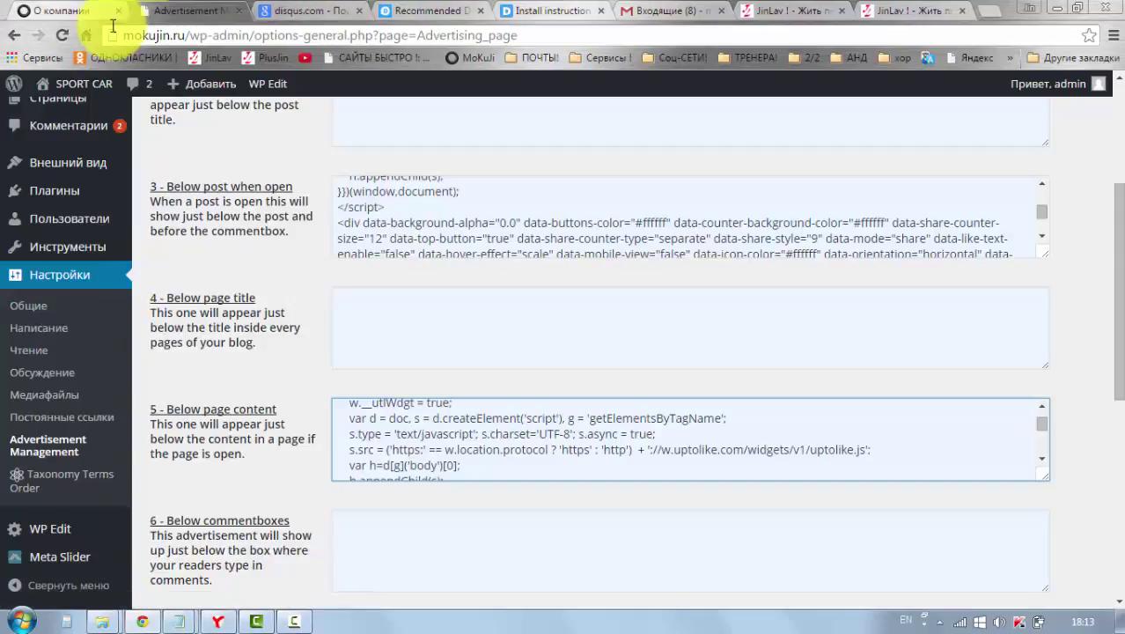
pyautogui.click(35, 11)
pyautogui.scroll(-10, 352, 335)
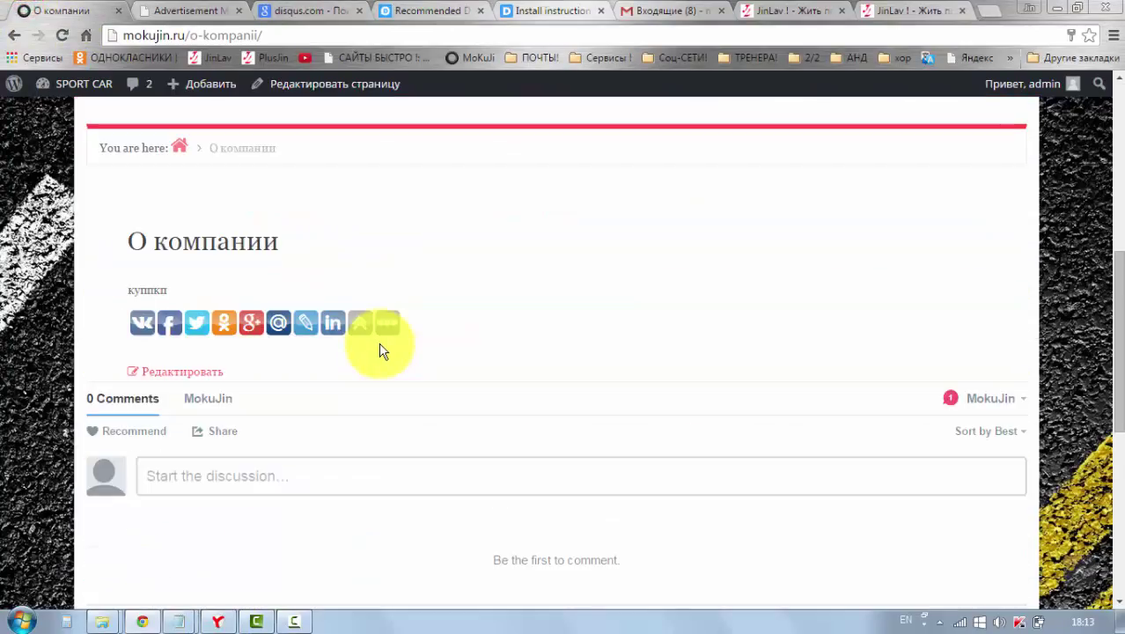
pyautogui.scroll(10, 224, 331)
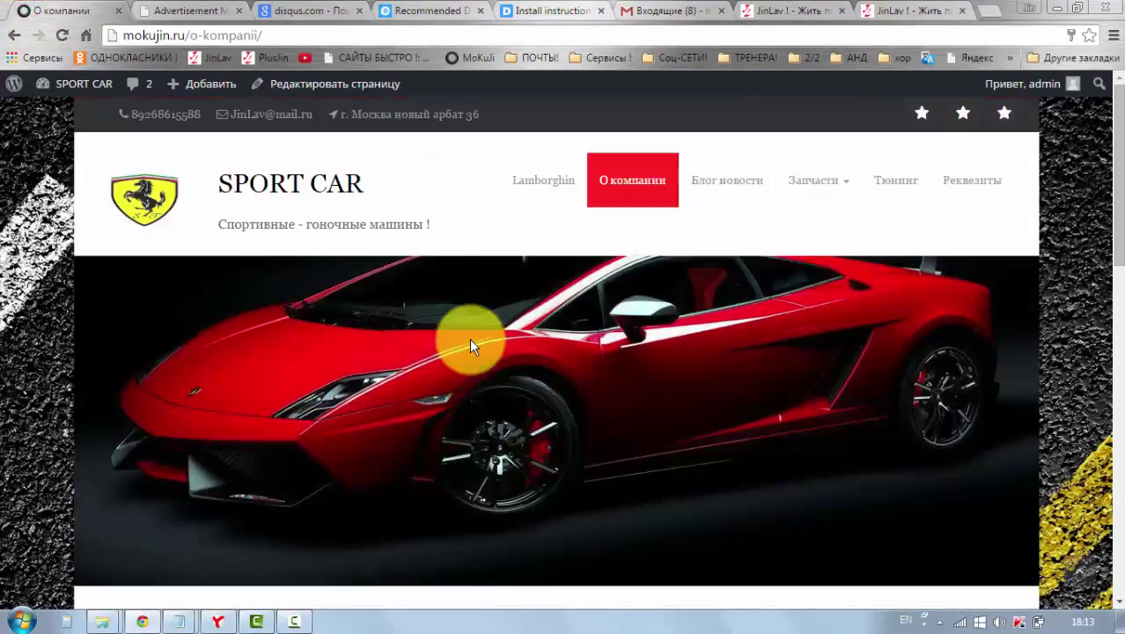
pyautogui.click(550, 180)
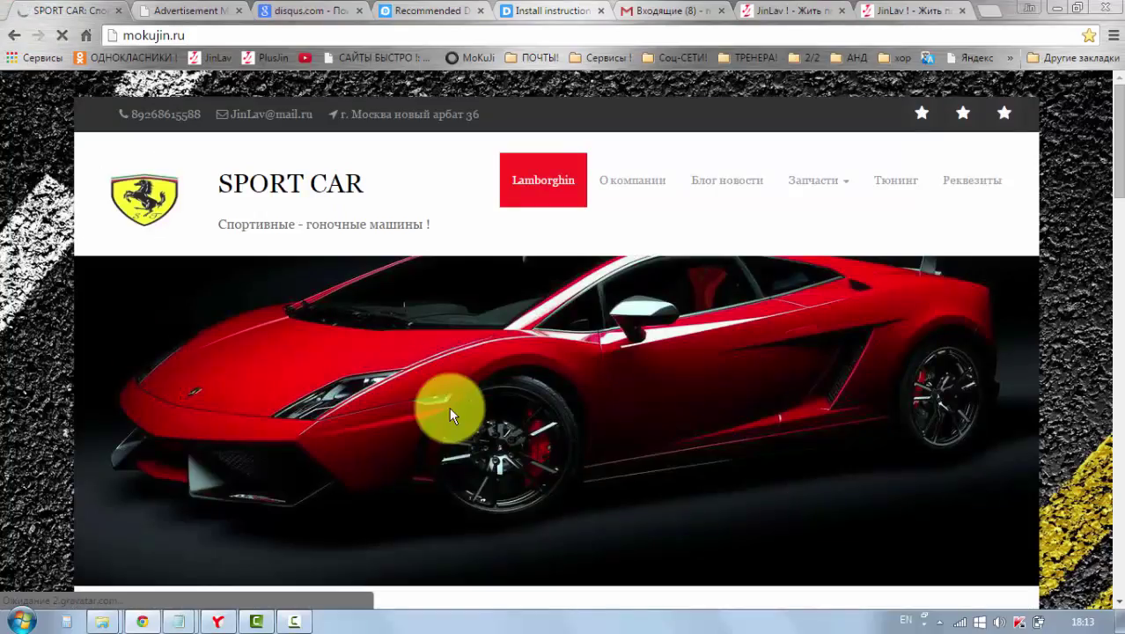
pyautogui.scroll(-6, 449, 406)
pyautogui.scroll(-7, 449, 415)
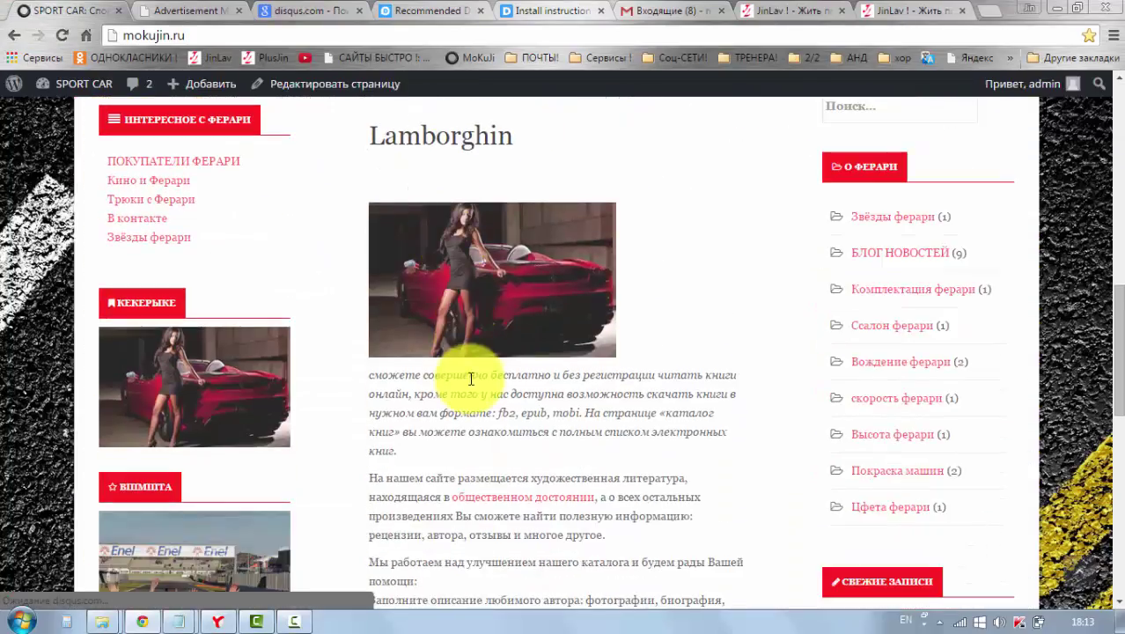
pyautogui.scroll(-1, 528, 396)
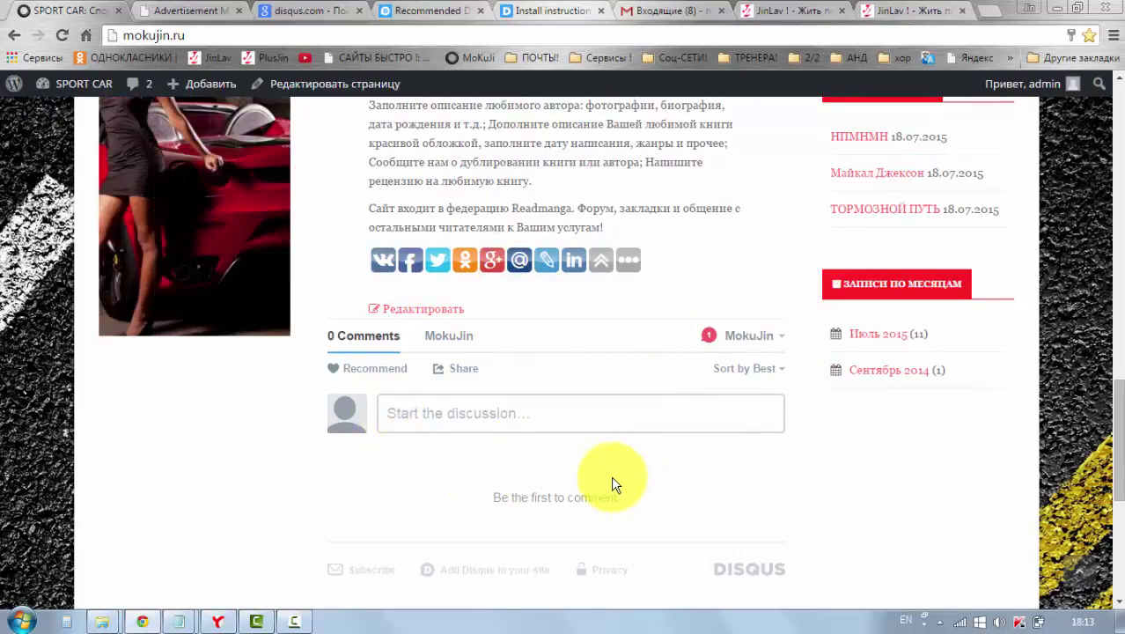
# Open the General settings of the MokuJin site in the Disqus admin from the Universal Code instructions page
pyautogui.click(533, 14)
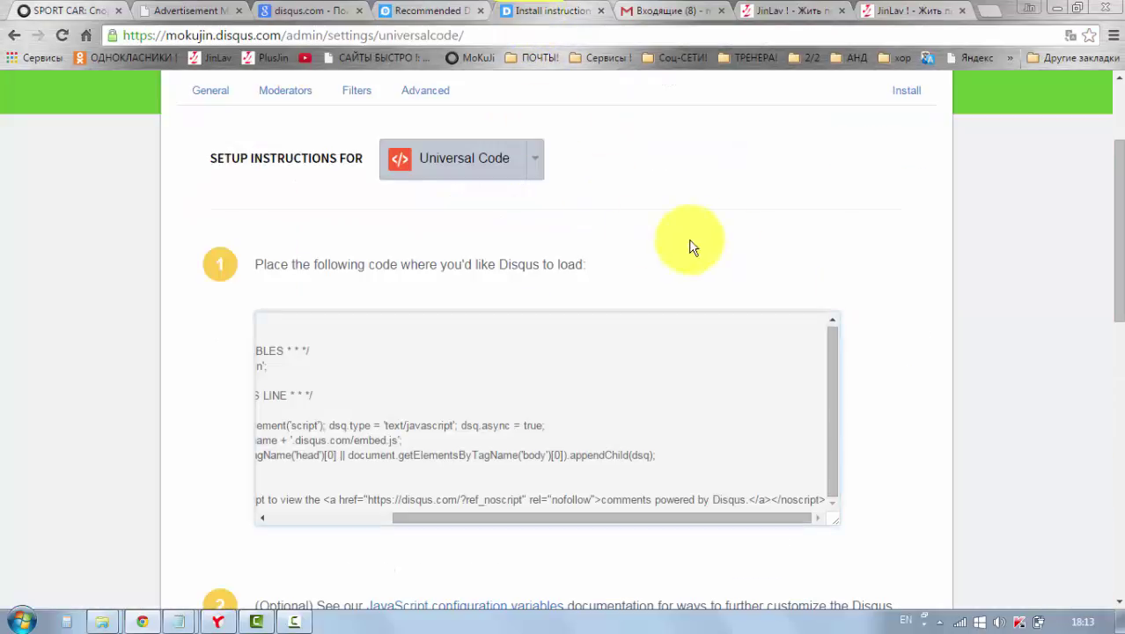
pyautogui.scroll(2, 962, 289)
pyautogui.scroll(-1, 949, 369)
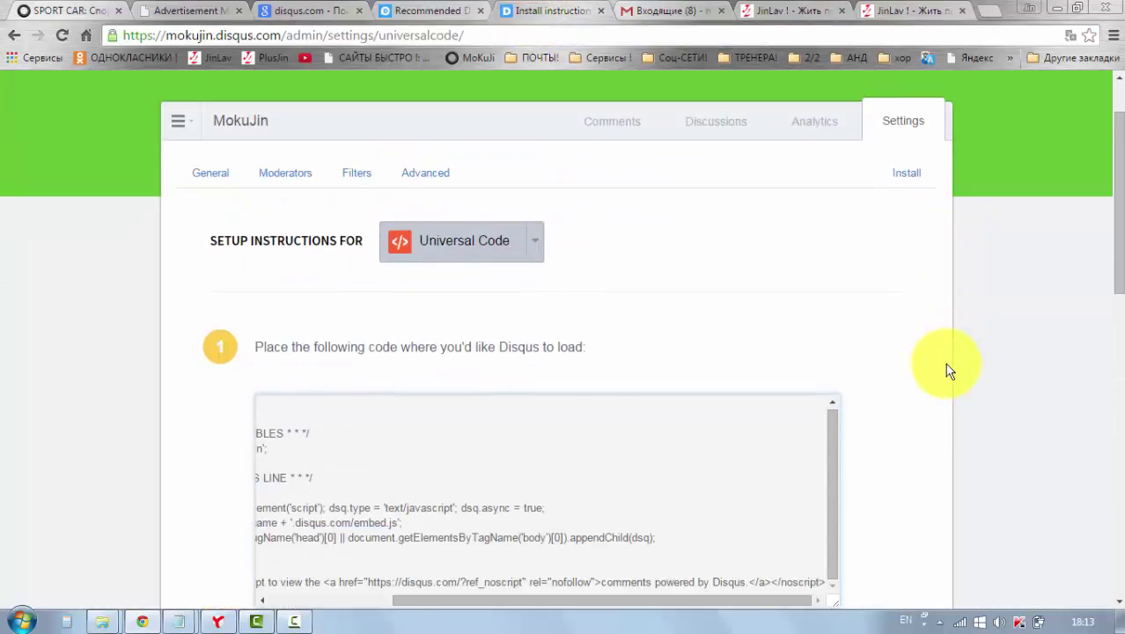
pyautogui.scroll(-2, 949, 370)
pyautogui.scroll(2, 949, 370)
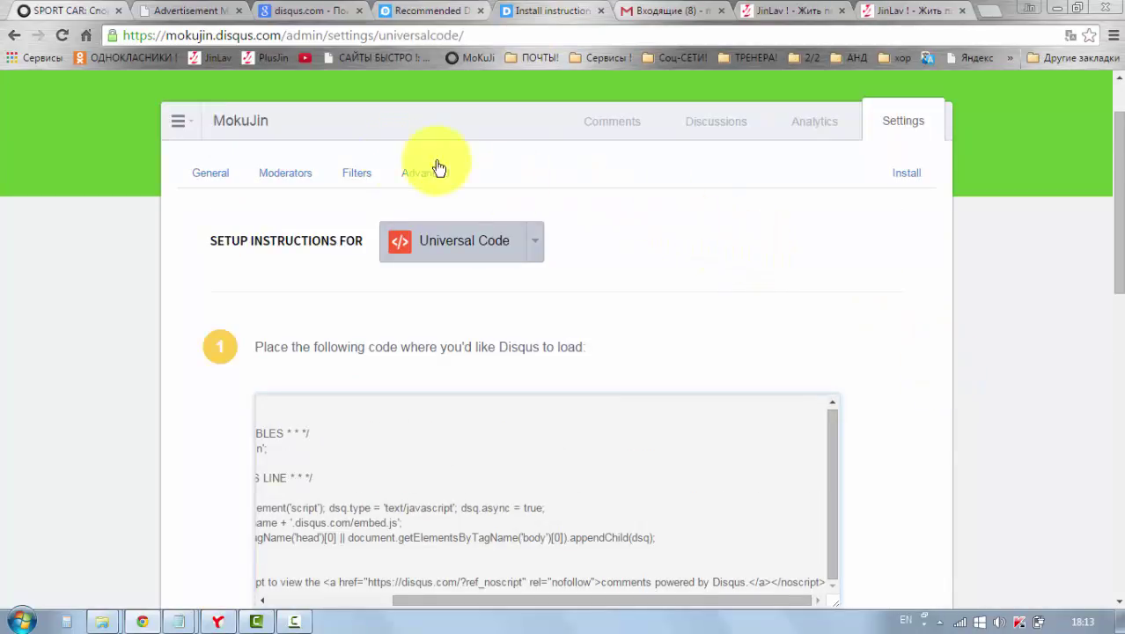
pyautogui.click(206, 176)
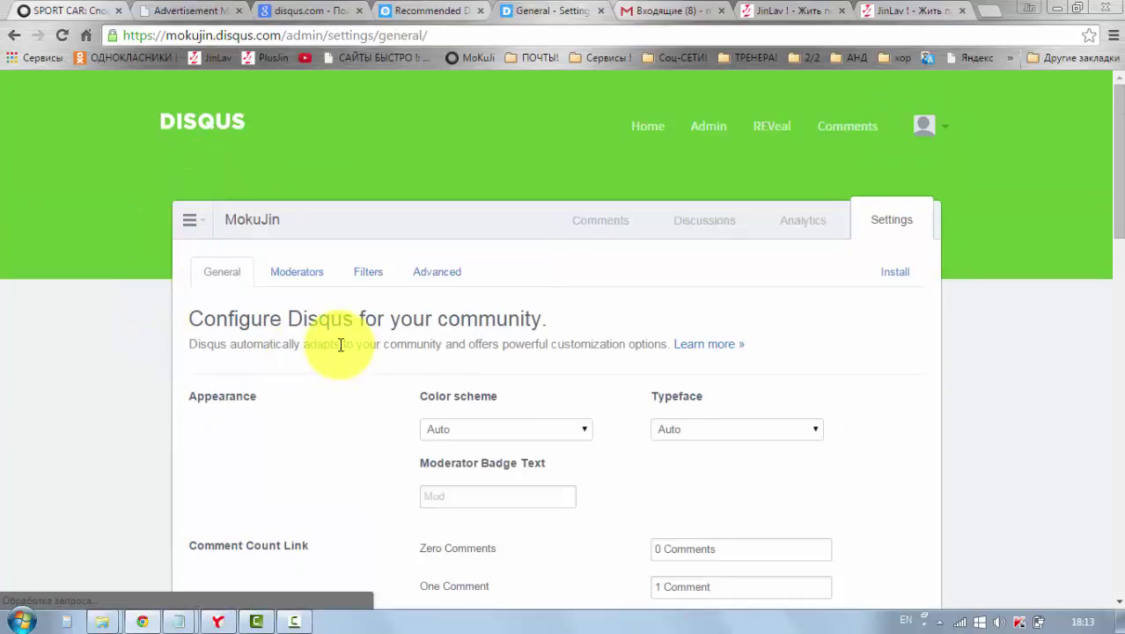
pyautogui.scroll(-1, 307, 369)
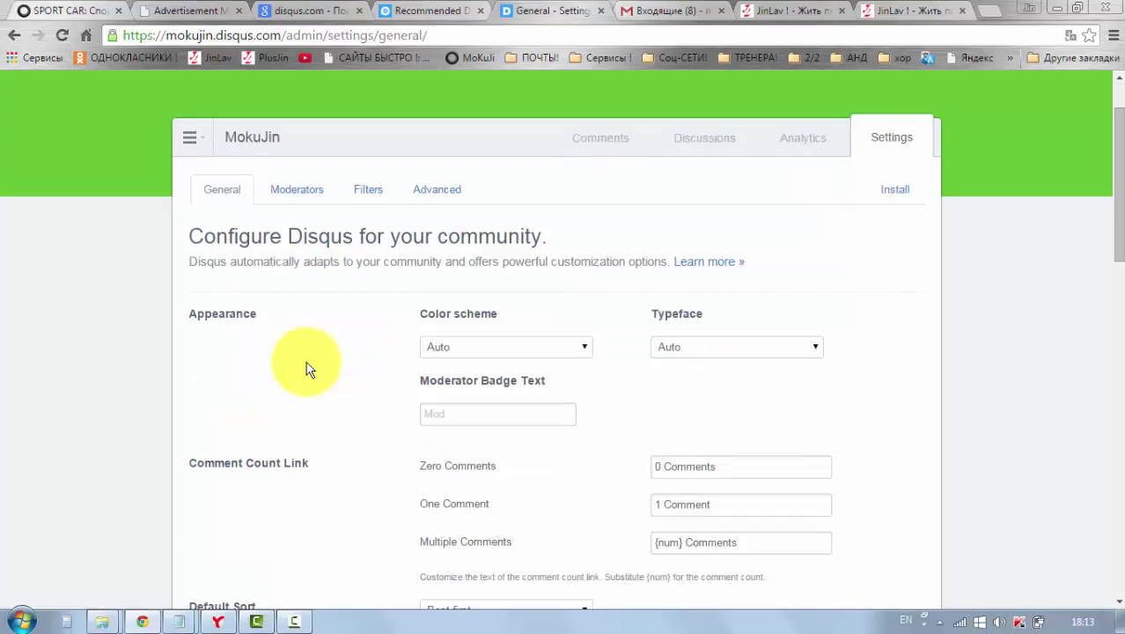
pyautogui.scroll(-1, 307, 369)
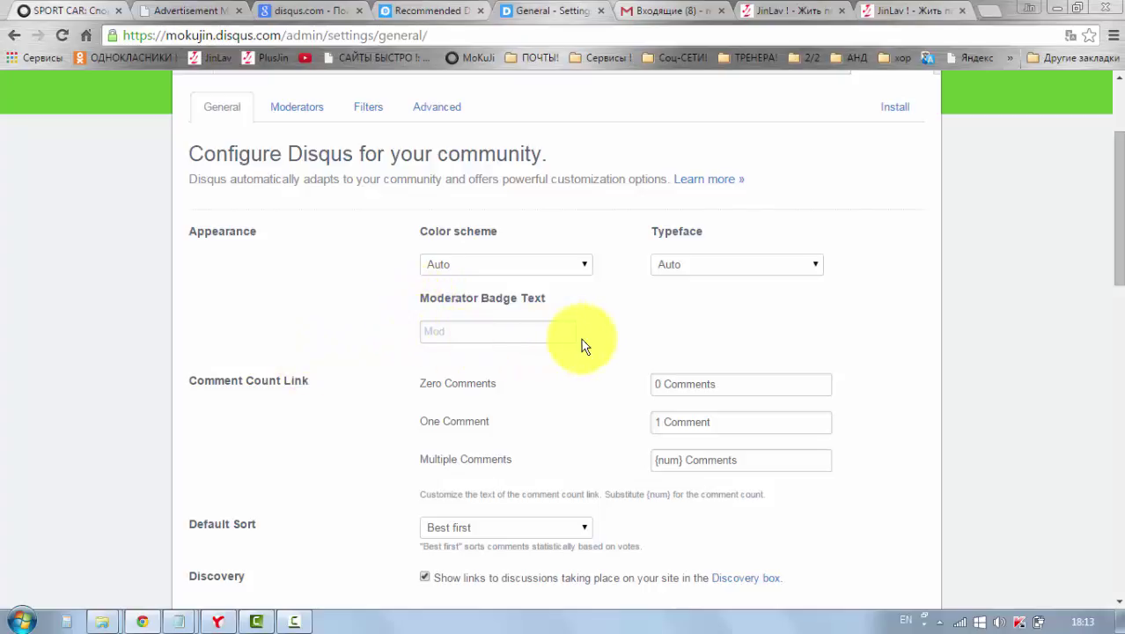
# Examine the Moderator Badge Text setting and compare it with the moderator badge in the comments on jinlav.com
pyautogui.click(450, 332)
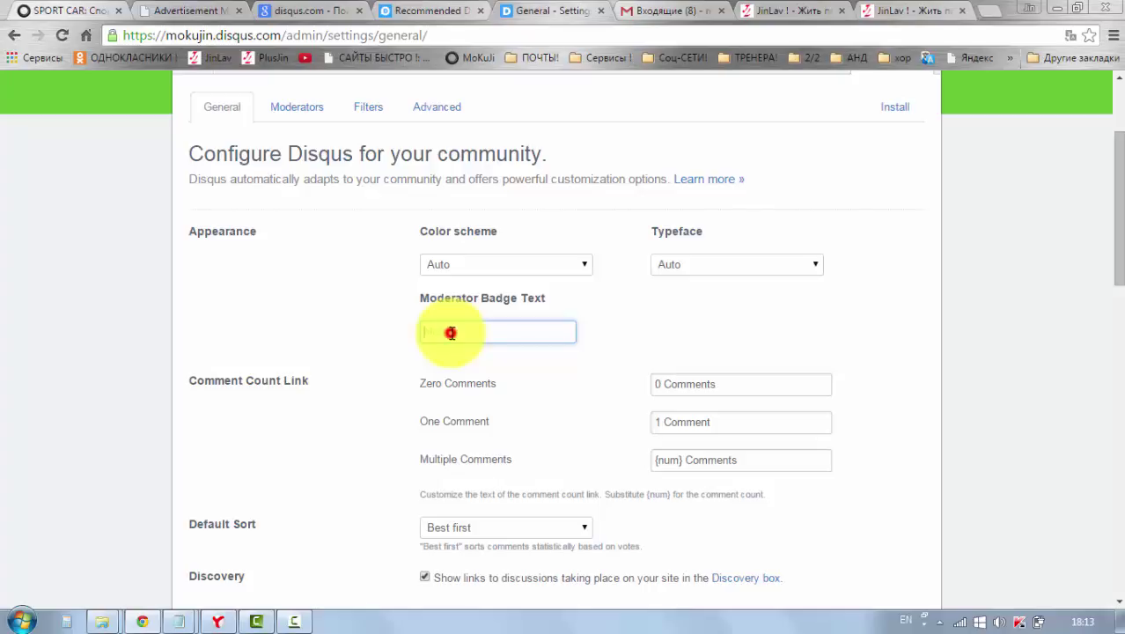
pyautogui.click(450, 332)
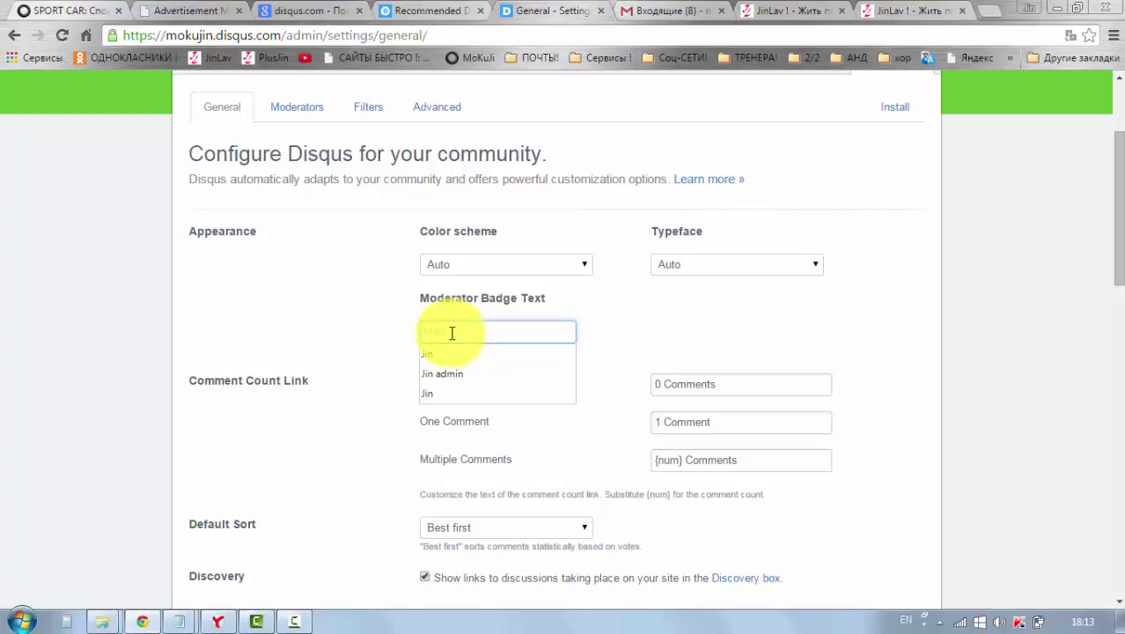
pyautogui.click(450, 332)
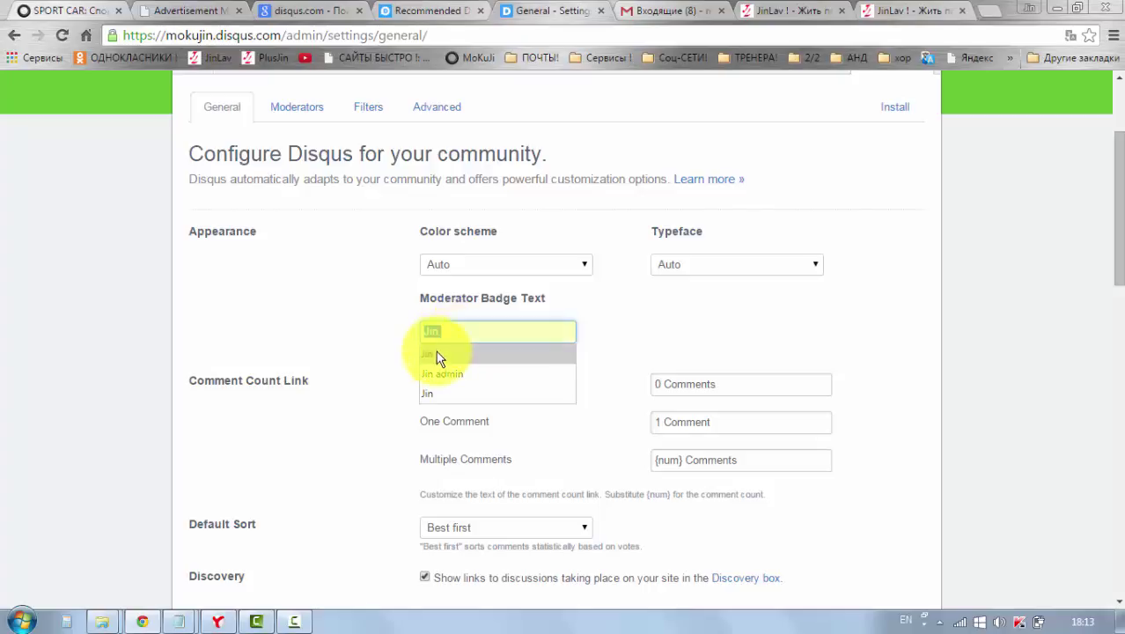
pyautogui.click(393, 335)
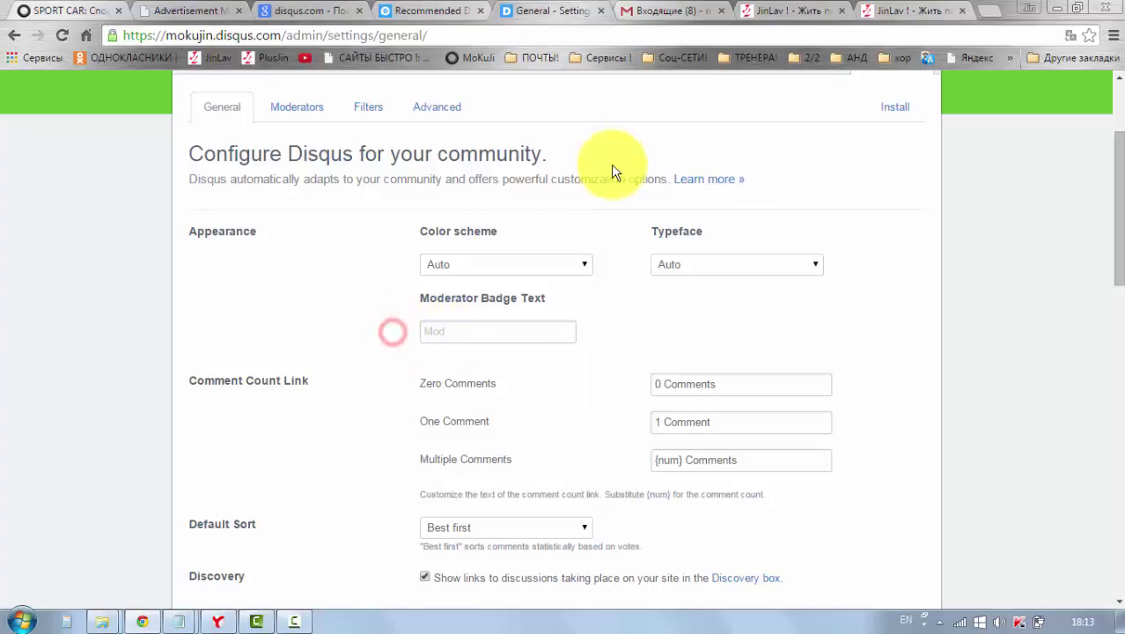
pyautogui.click(761, 13)
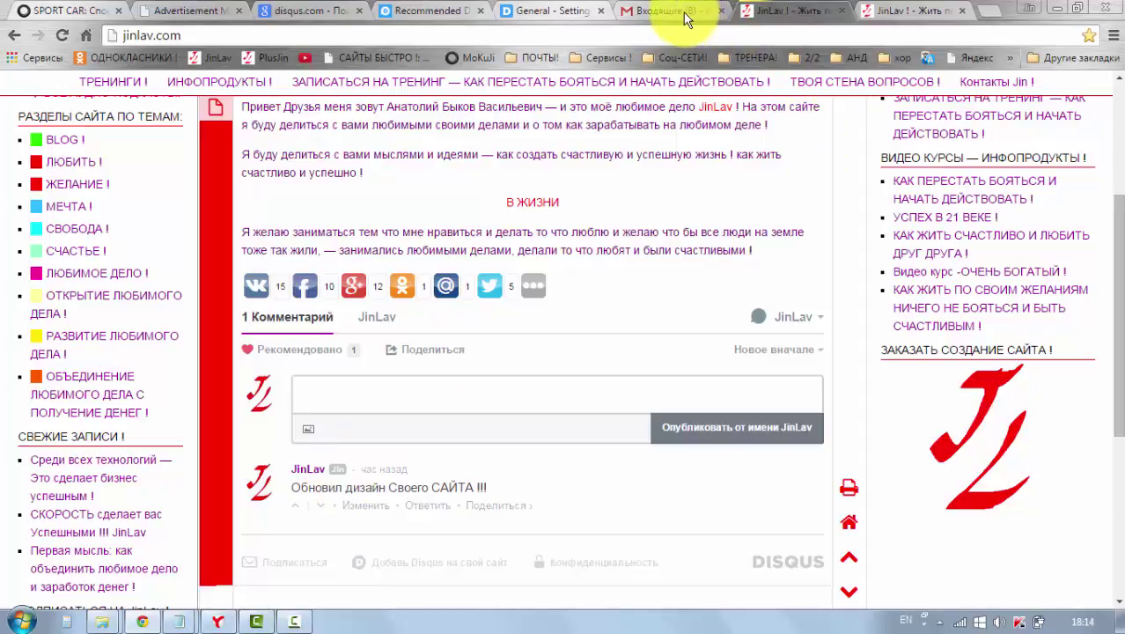
pyautogui.click(509, 18)
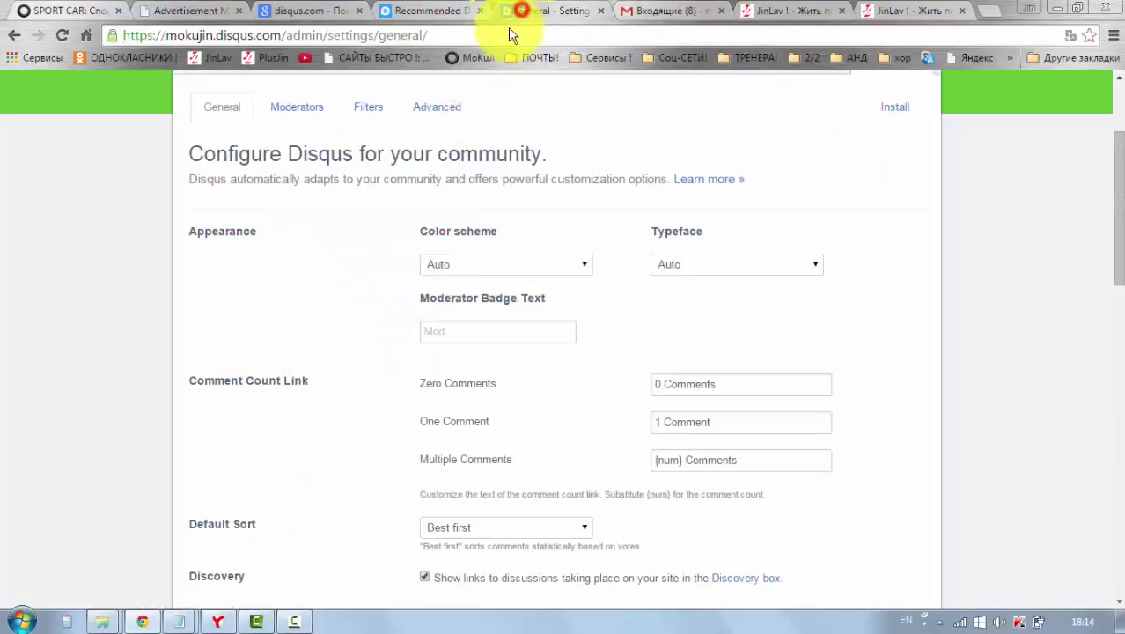
pyautogui.click(447, 328)
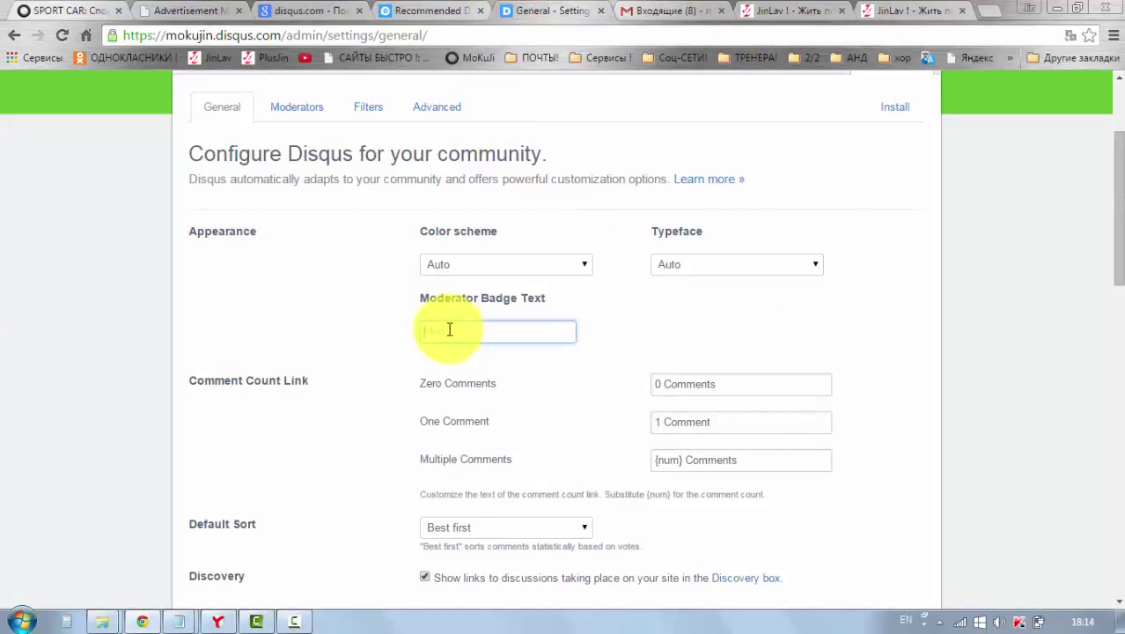
pyautogui.click(449, 329)
pyautogui.click(404, 332)
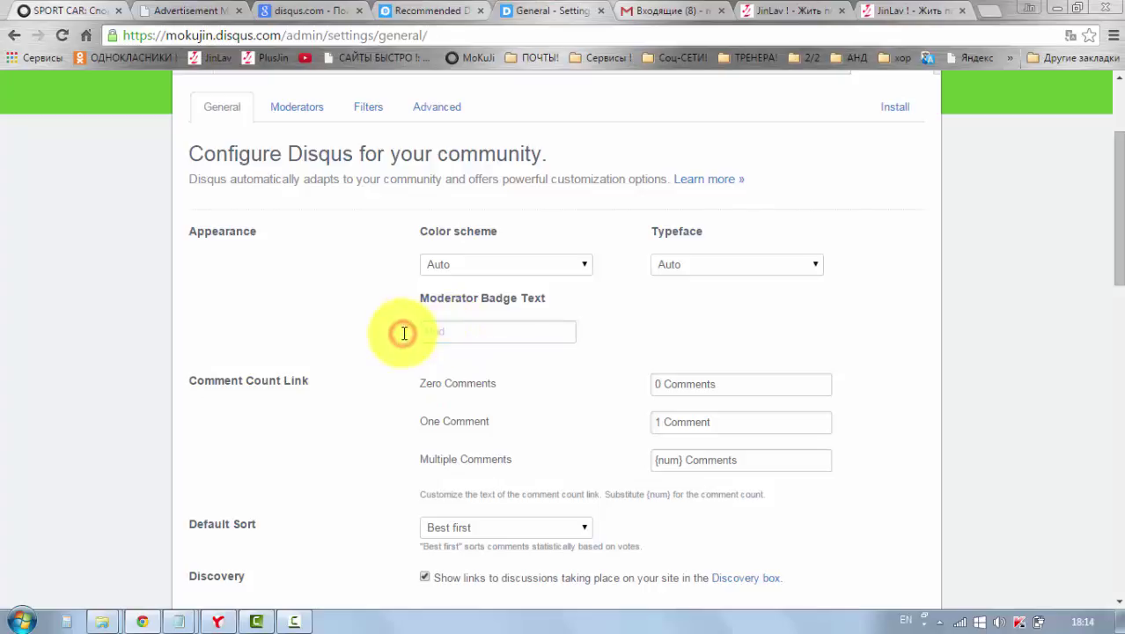
# Set the Default Sort of comments to Newest first in the Disqus general settings
pyautogui.scroll(-1, 401, 337)
pyautogui.scroll(-1, 396, 332)
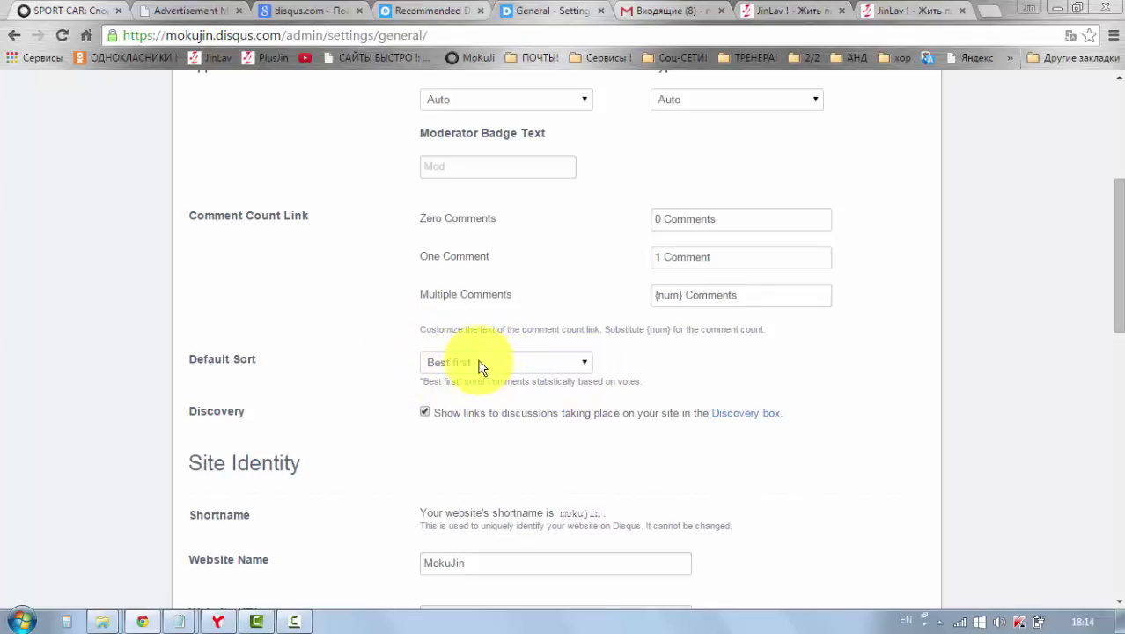
pyautogui.click(583, 366)
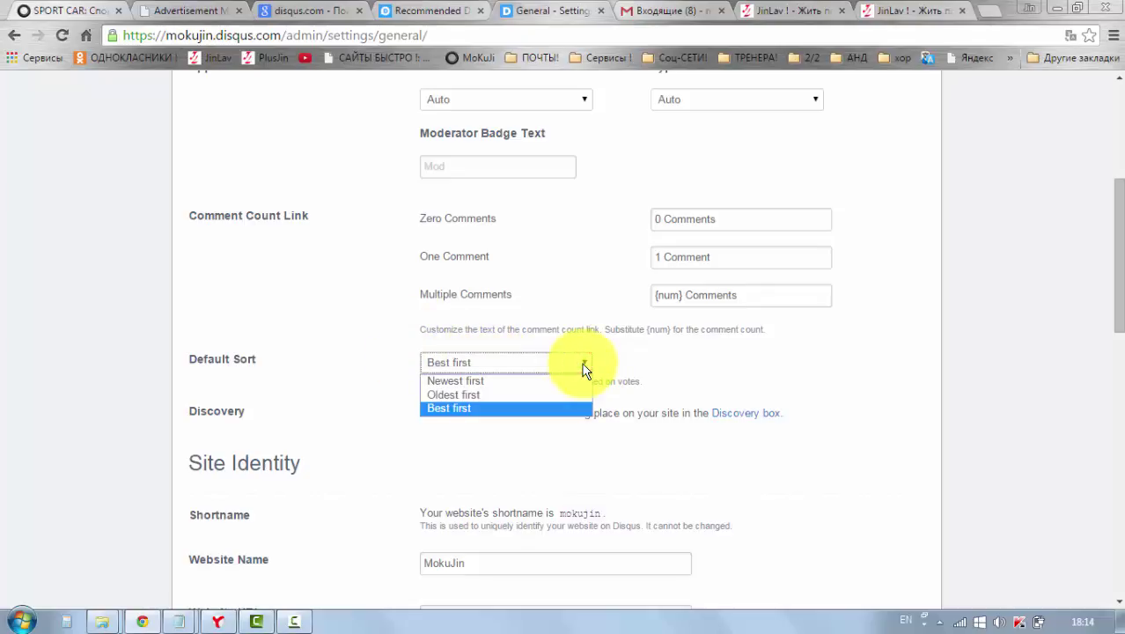
pyautogui.click(506, 382)
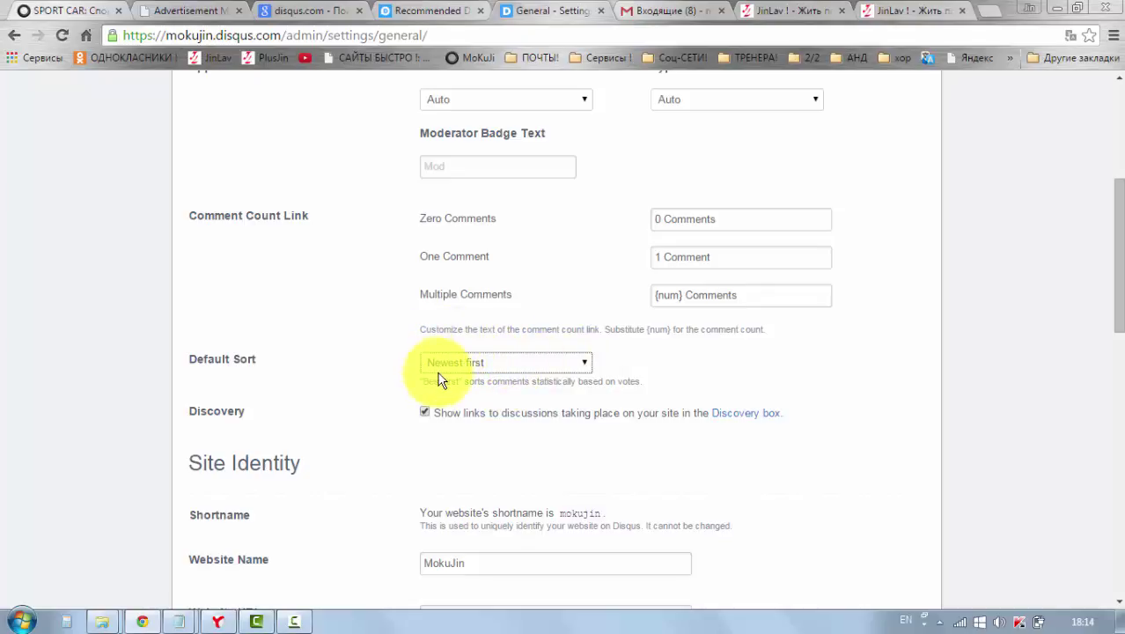
pyautogui.click(662, 374)
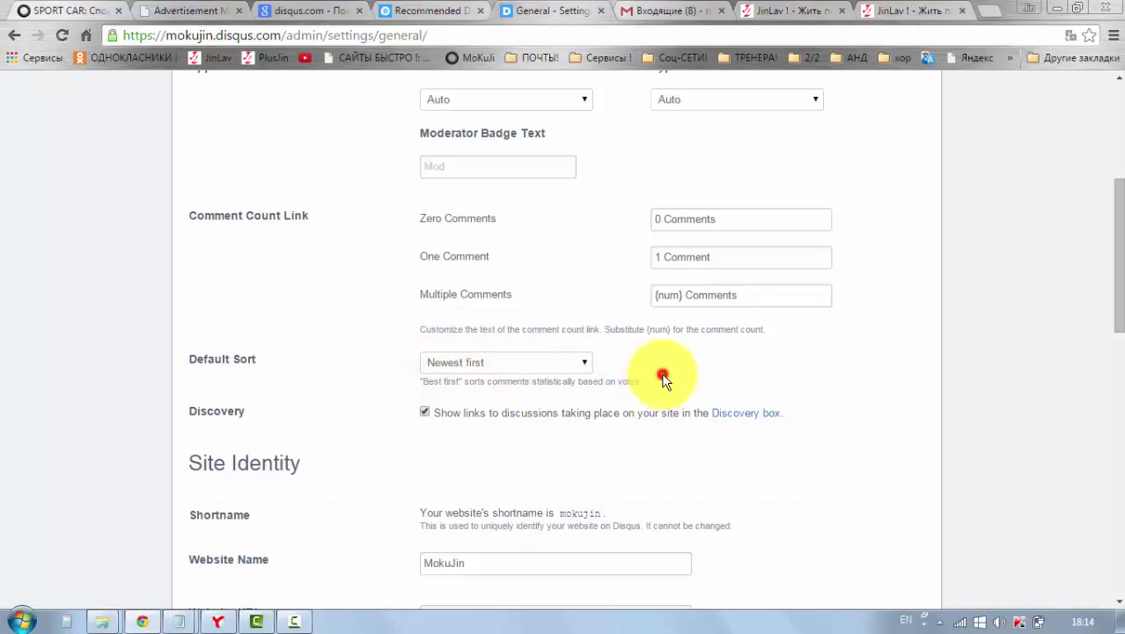
pyautogui.click(424, 413)
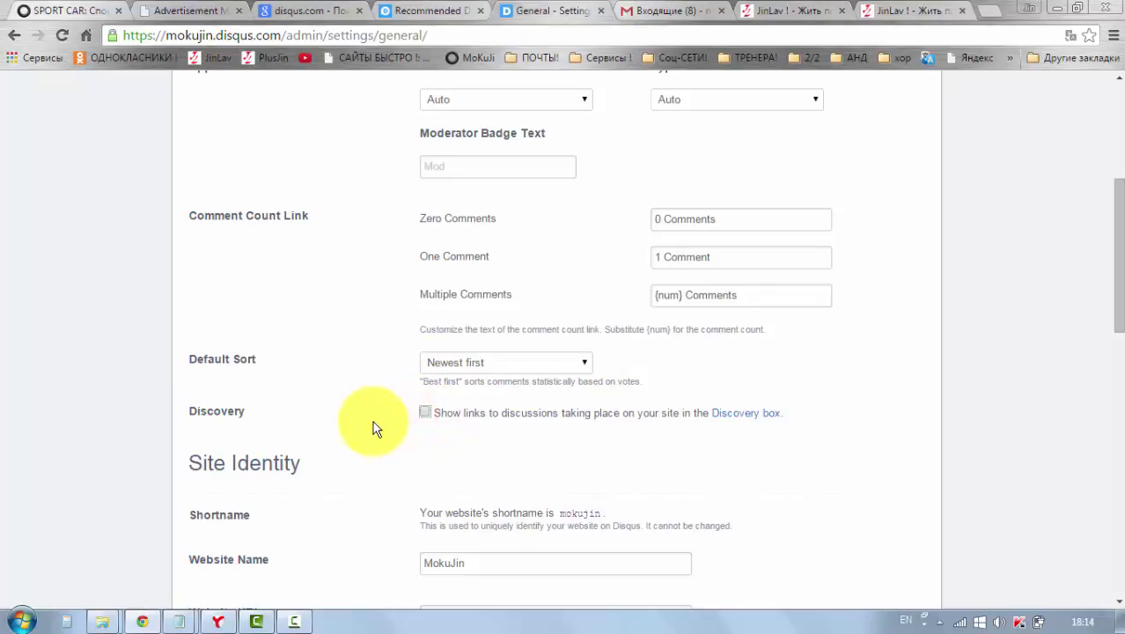
pyautogui.scroll(-2, 373, 427)
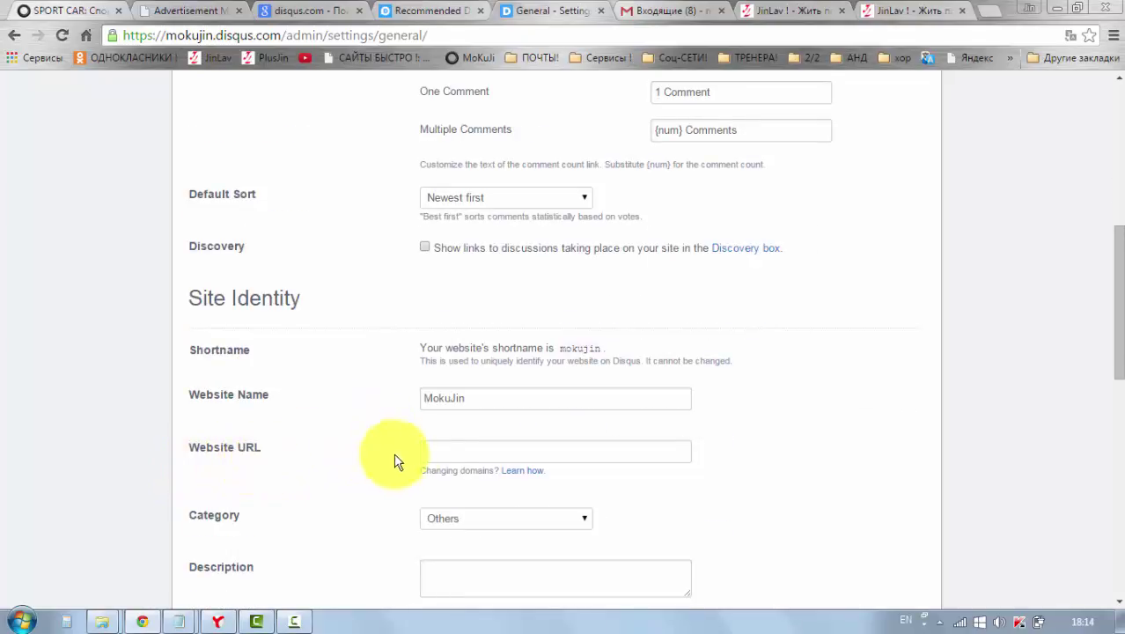
pyautogui.click(444, 448)
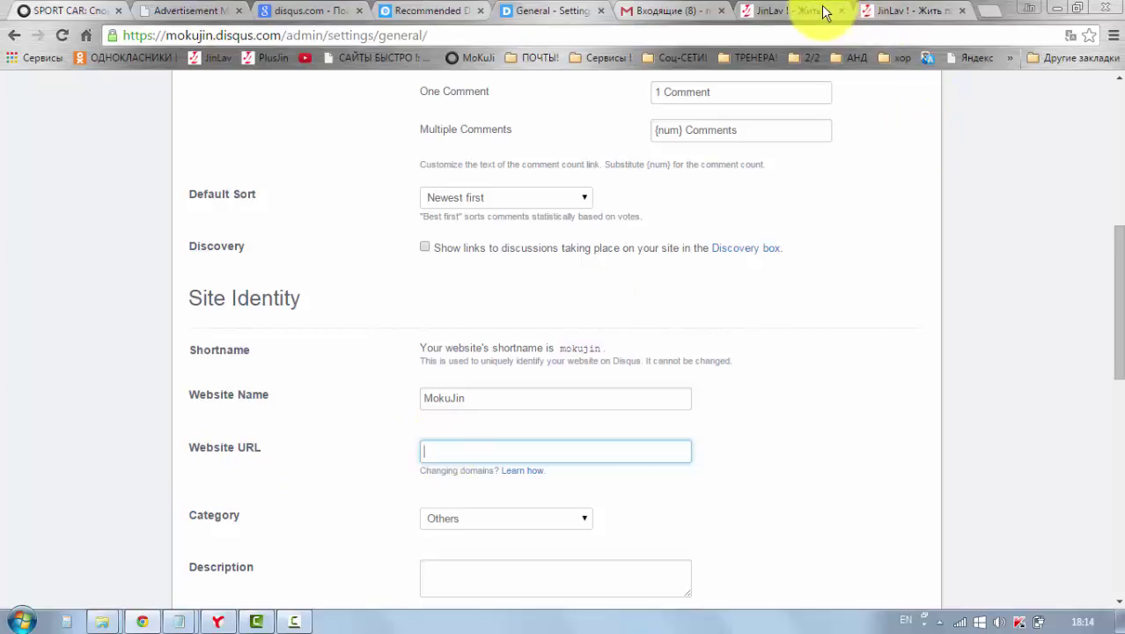
pyautogui.click(80, 11)
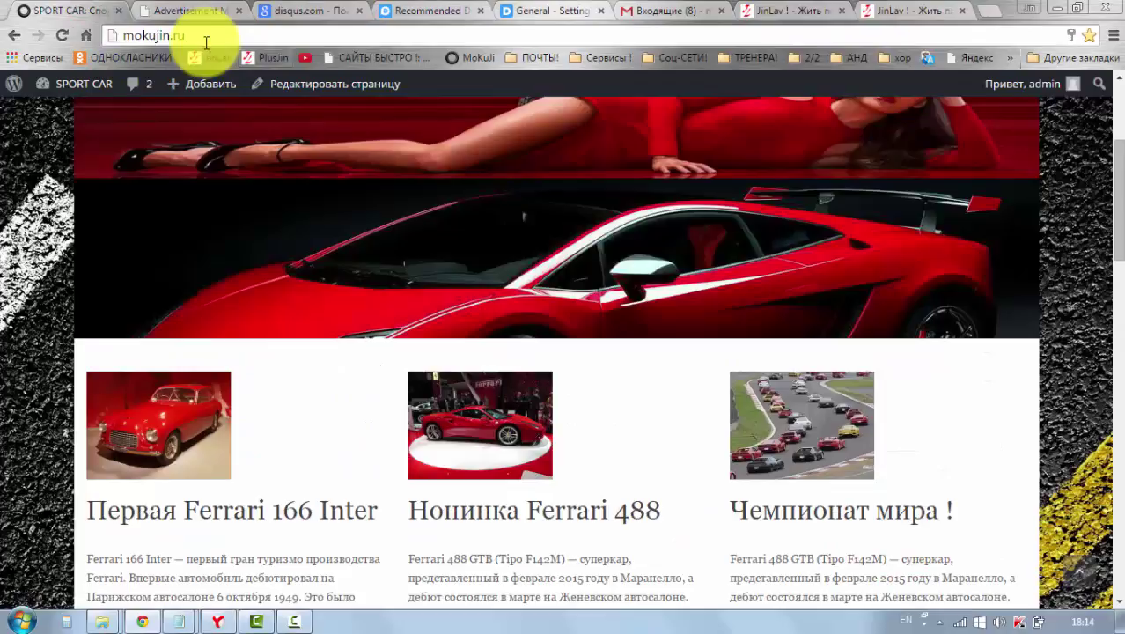
pyautogui.click(194, 37)
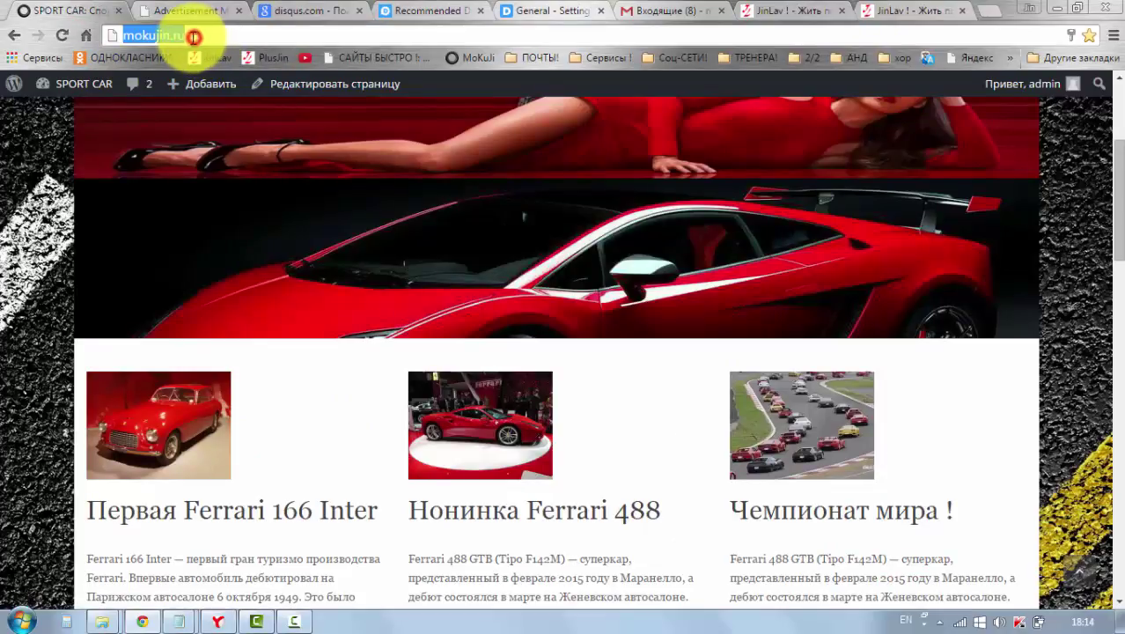
pyautogui.rightClick(161, 39)
pyautogui.click(218, 96)
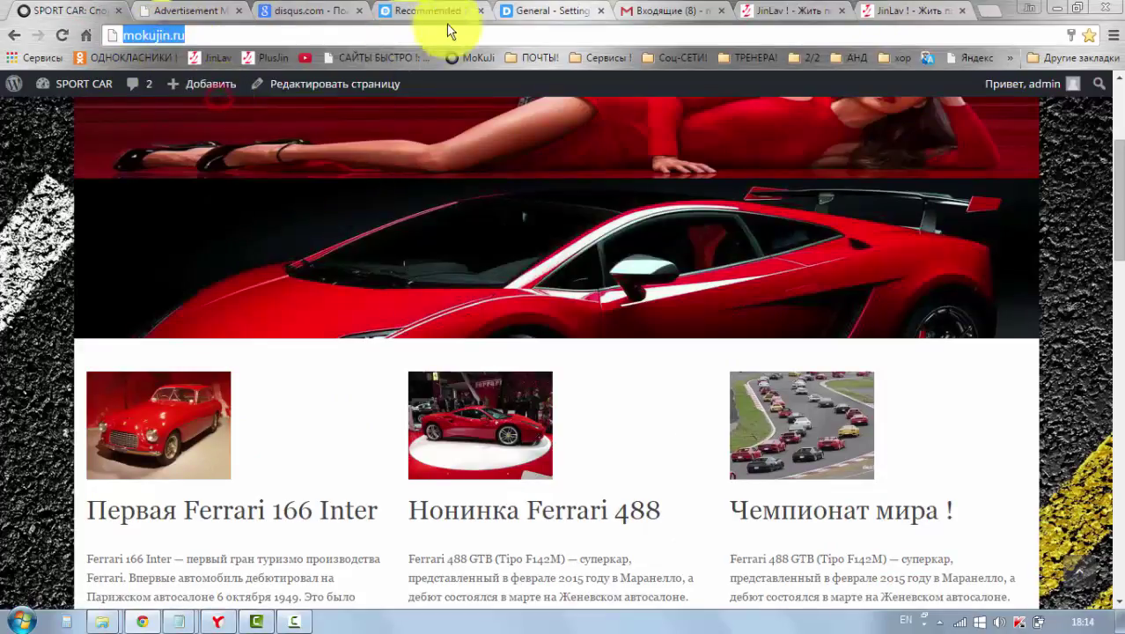
pyautogui.click(515, 12)
pyautogui.rightClick(432, 454)
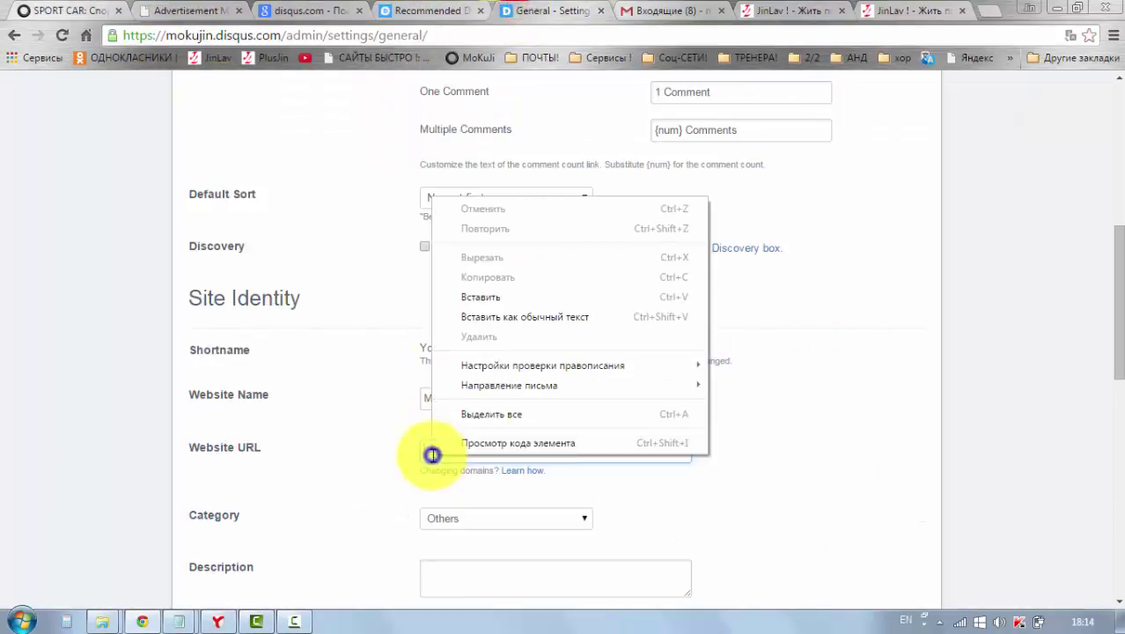
pyautogui.click(507, 295)
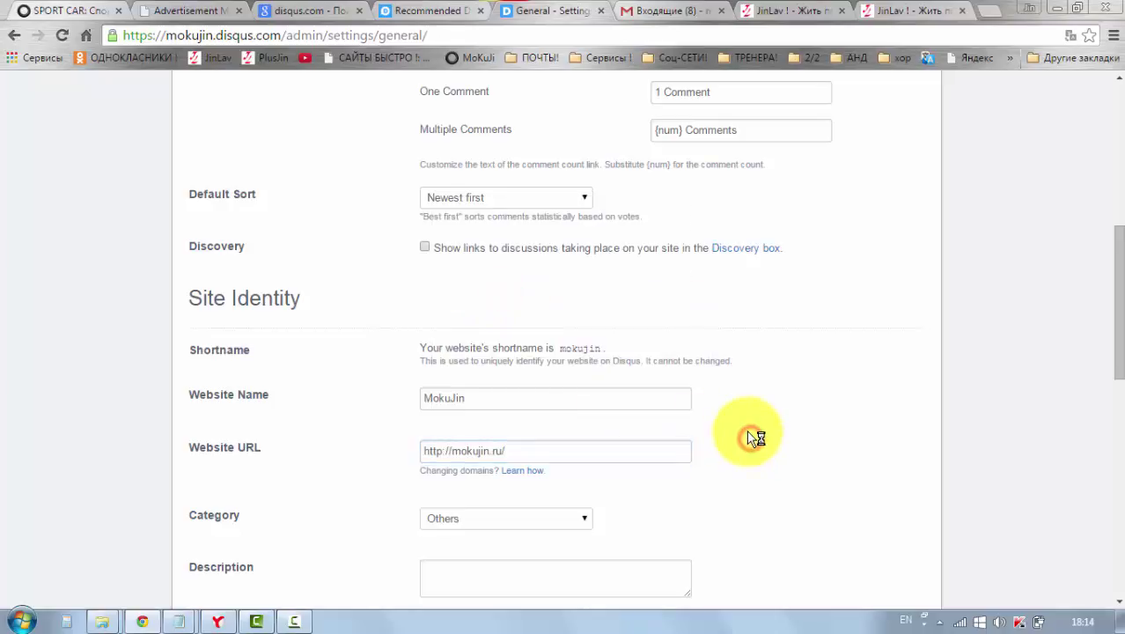
# Set the site's language to Russian and allow guests to comment under Community Rules
pyautogui.scroll(-1, 751, 437)
pyautogui.scroll(-2, 755, 438)
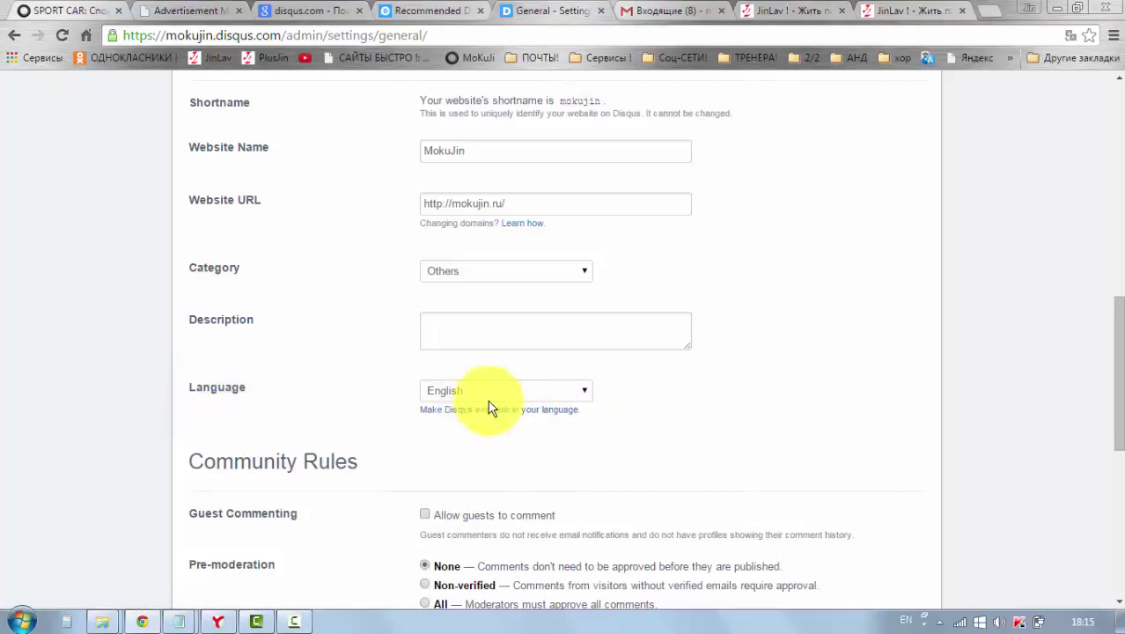
pyautogui.click(586, 390)
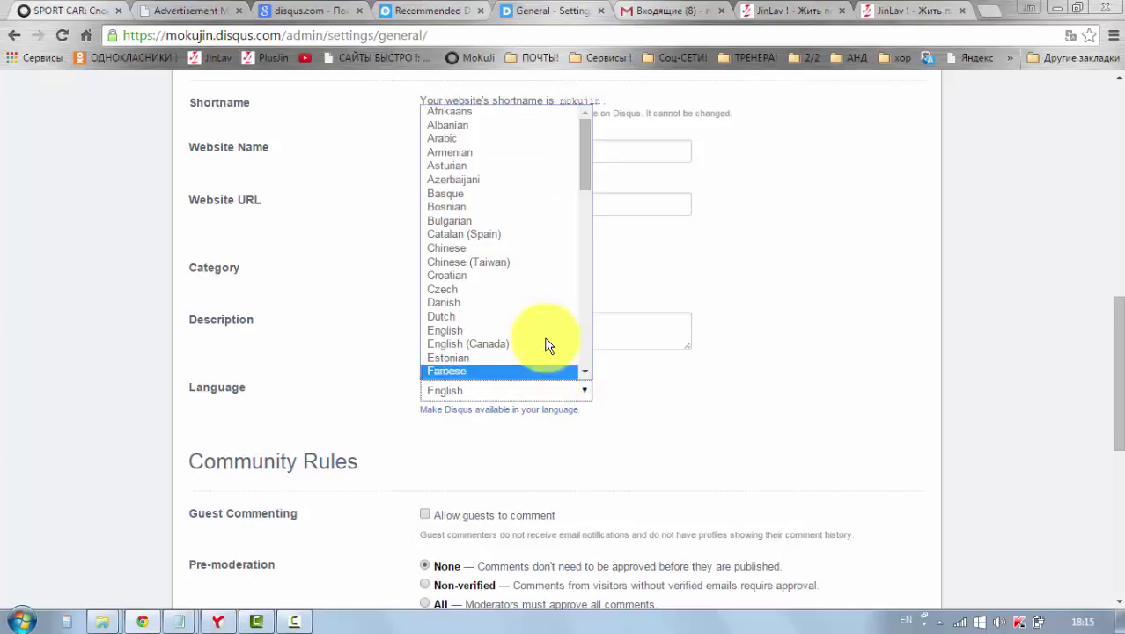
pyautogui.moveTo(584, 176); pyautogui.dragTo(581, 322)
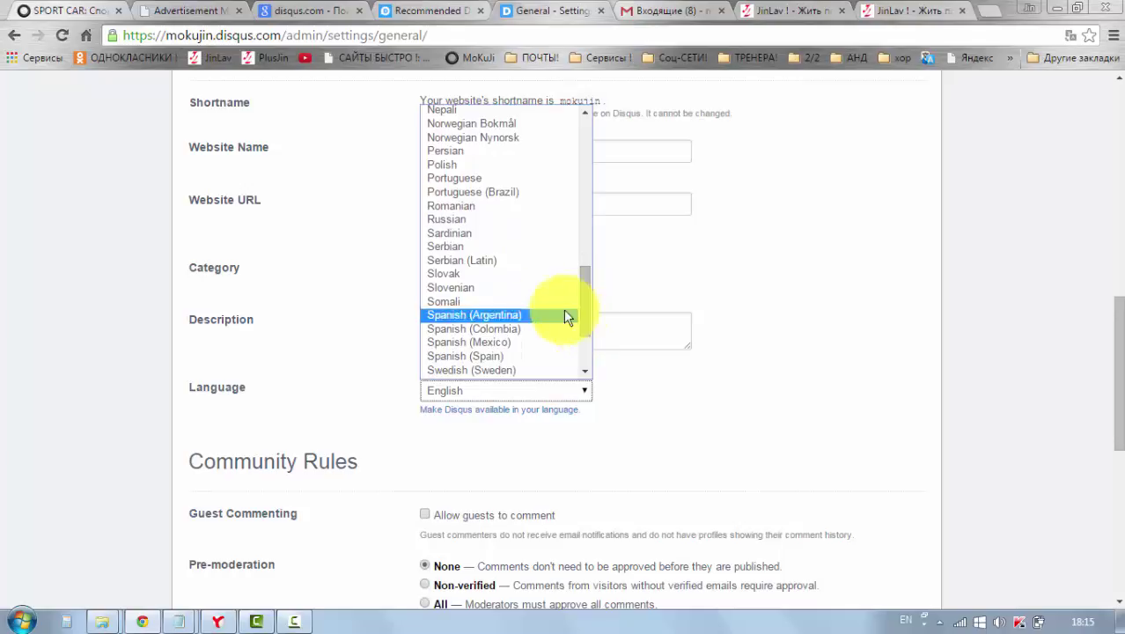
pyautogui.click(458, 220)
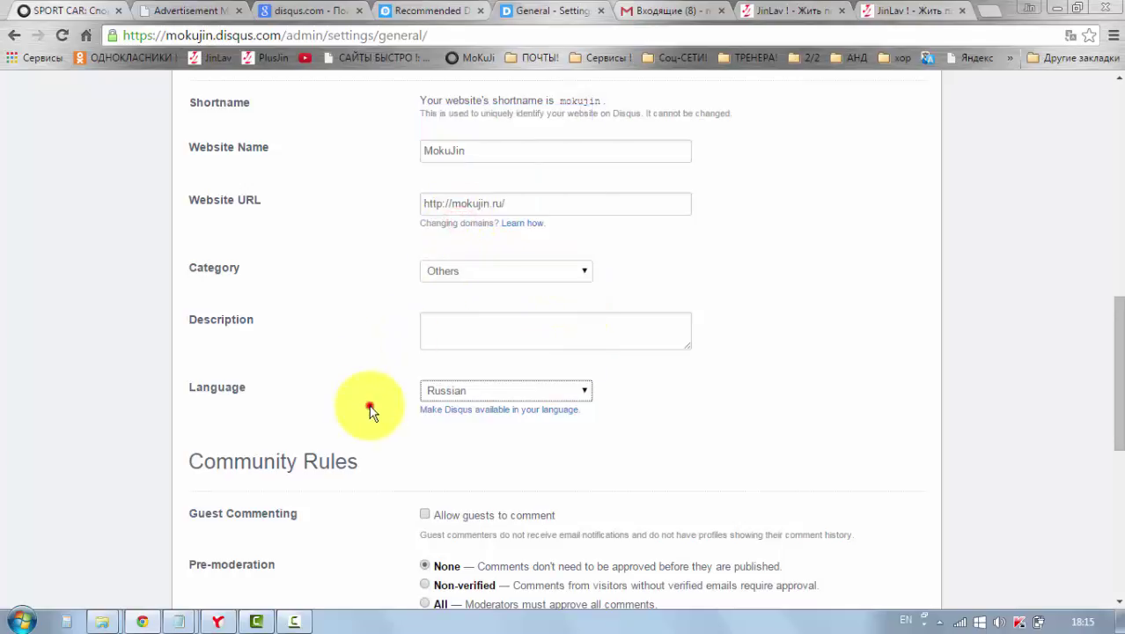
pyautogui.scroll(-1, 369, 410)
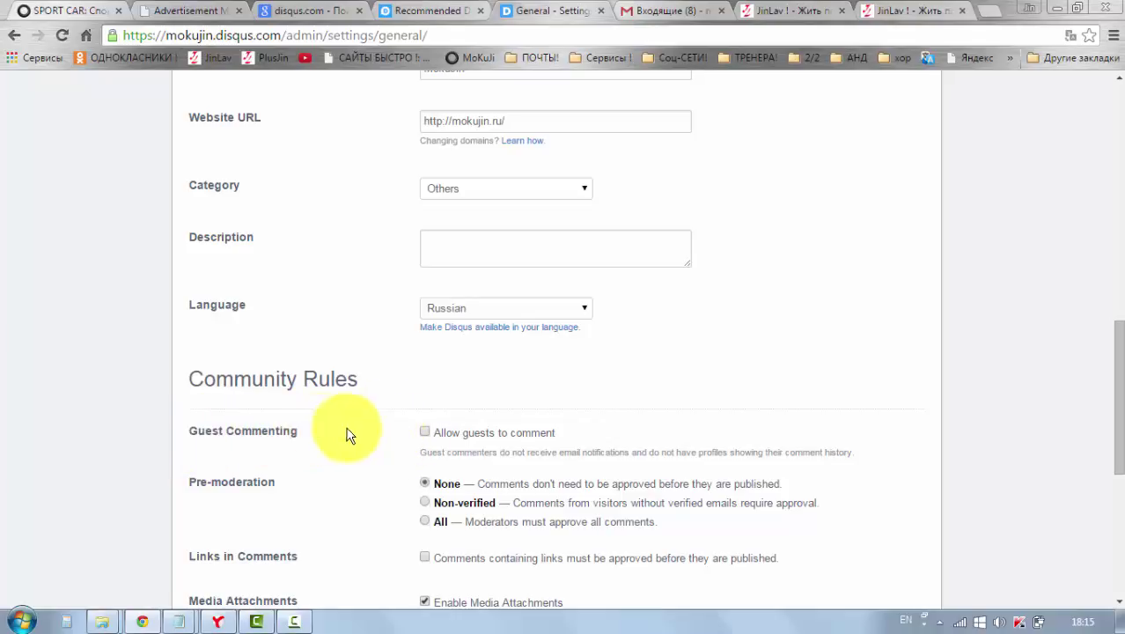
pyautogui.click(422, 434)
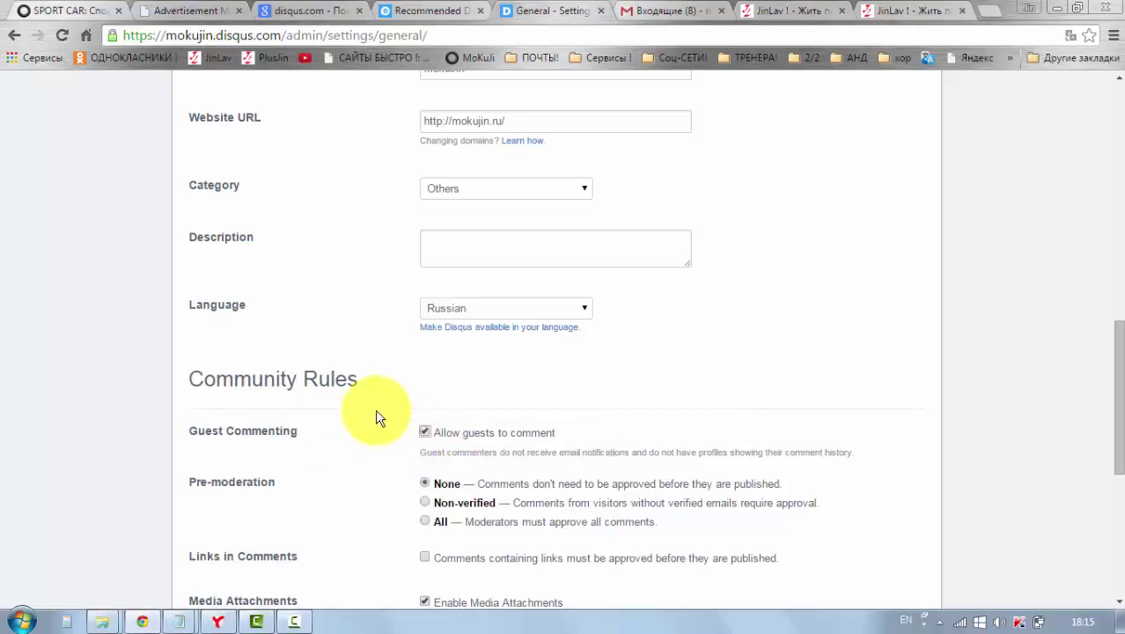
# Open the comments on jinlav.com and enter the test text grg in the comment box without publishing it
pyautogui.scroll(-1, 376, 415)
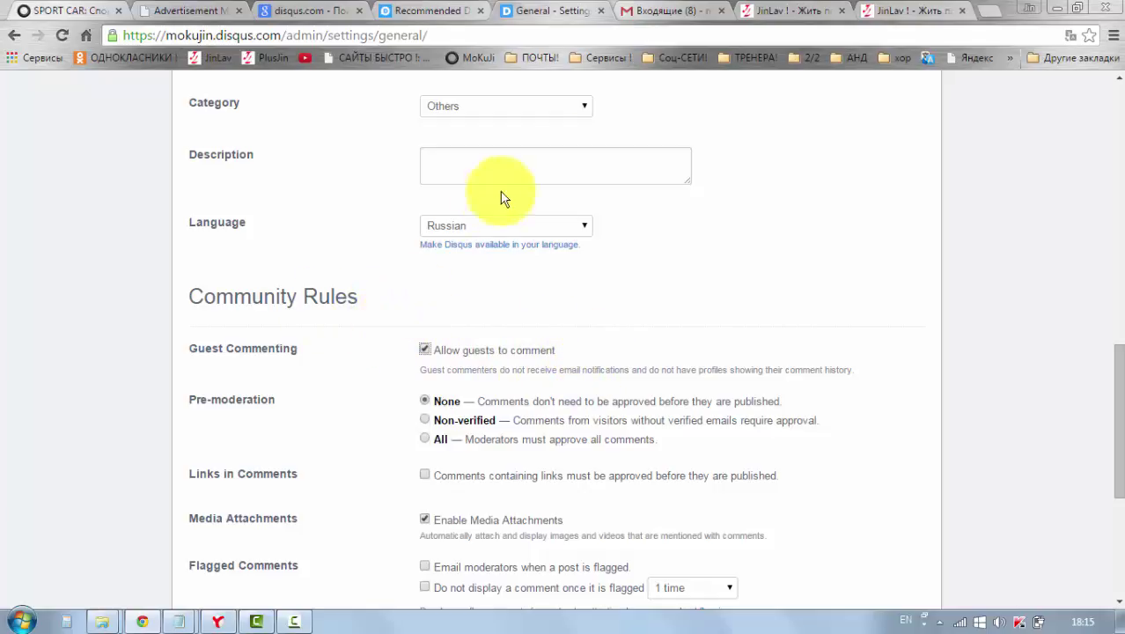
pyautogui.click(774, 15)
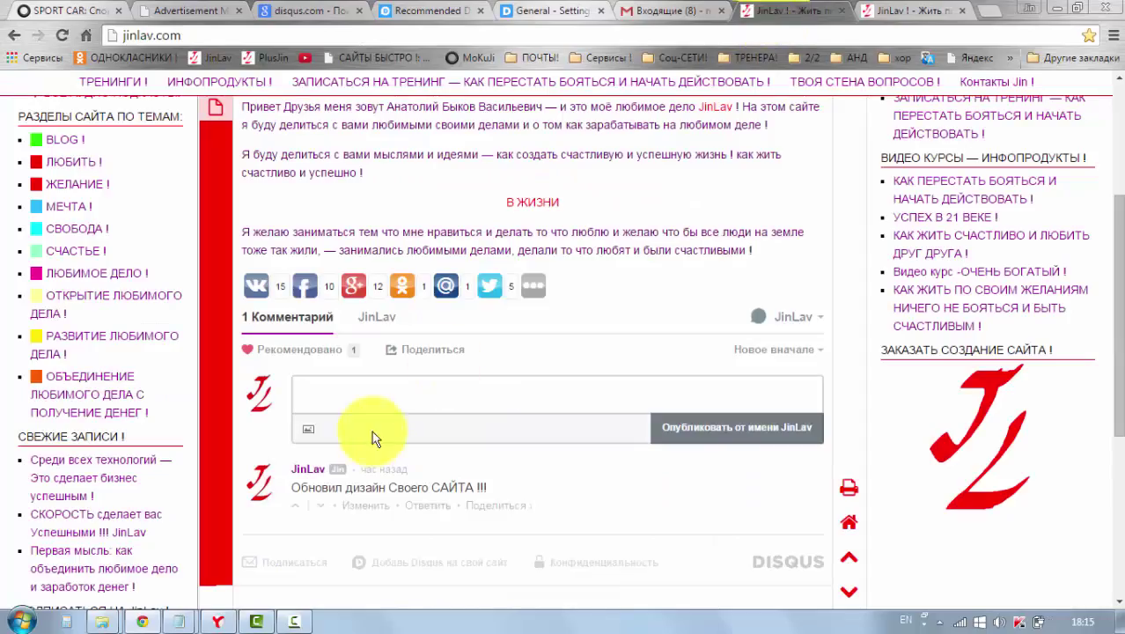
pyautogui.click(327, 400)
pyautogui.write('grg')
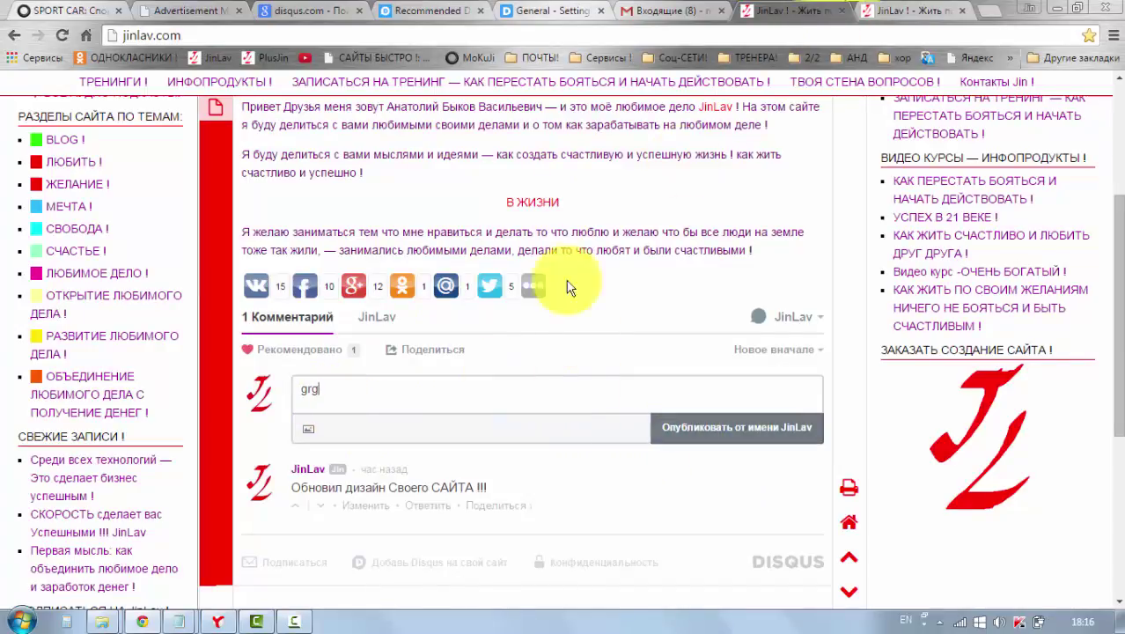
# Switch to Yandex Browser, enter n5n5n5n as a logged-out comment on jinlav.com, and turn off guest posting to examine the sign-up fields
pyautogui.click(217, 622)
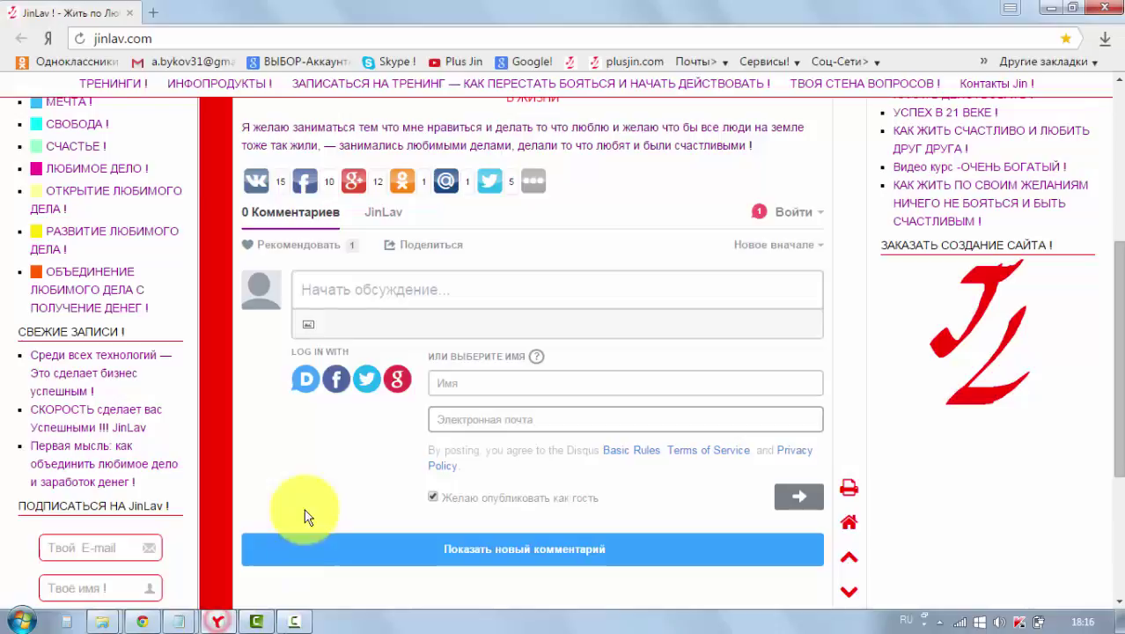
pyautogui.click(333, 285)
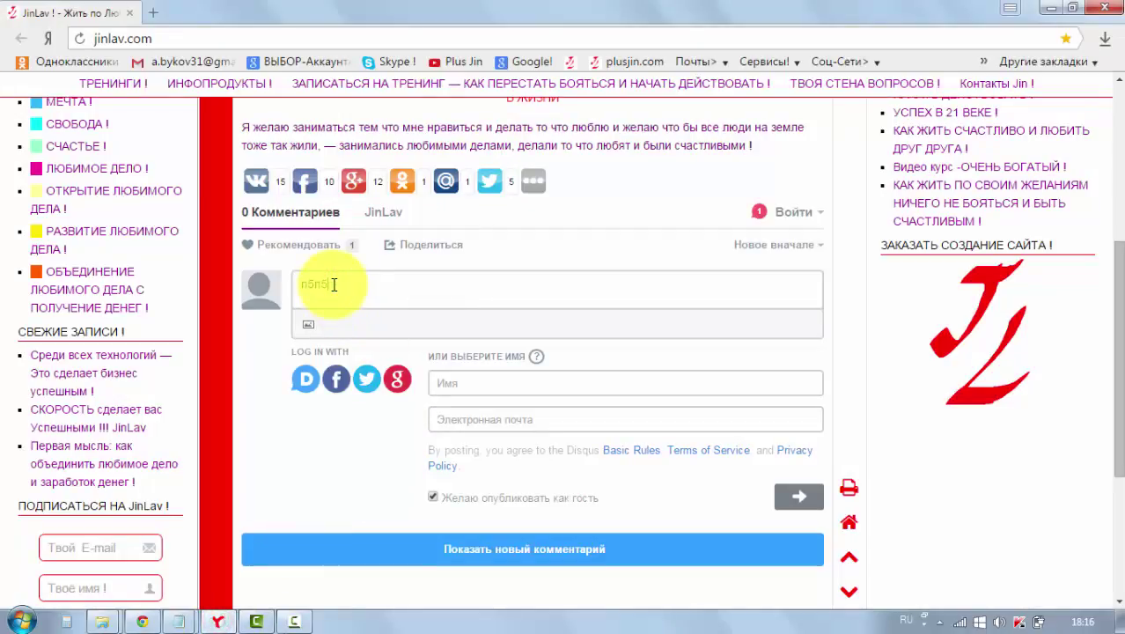
pyautogui.click(430, 500)
pyautogui.click(443, 382)
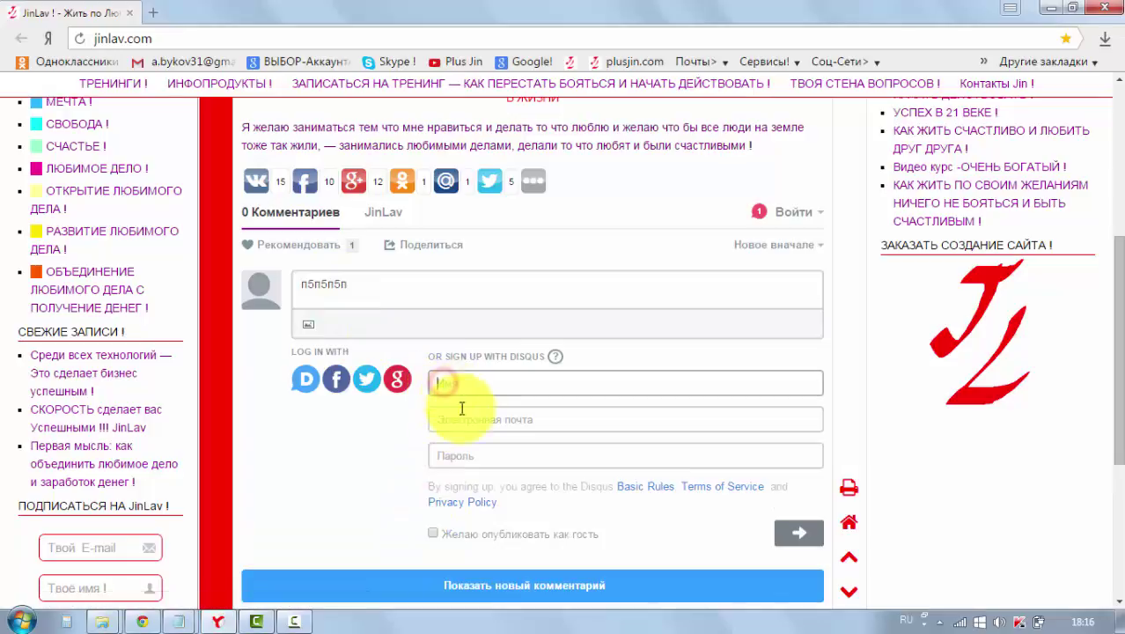
pyautogui.click(464, 422)
pyautogui.click(464, 455)
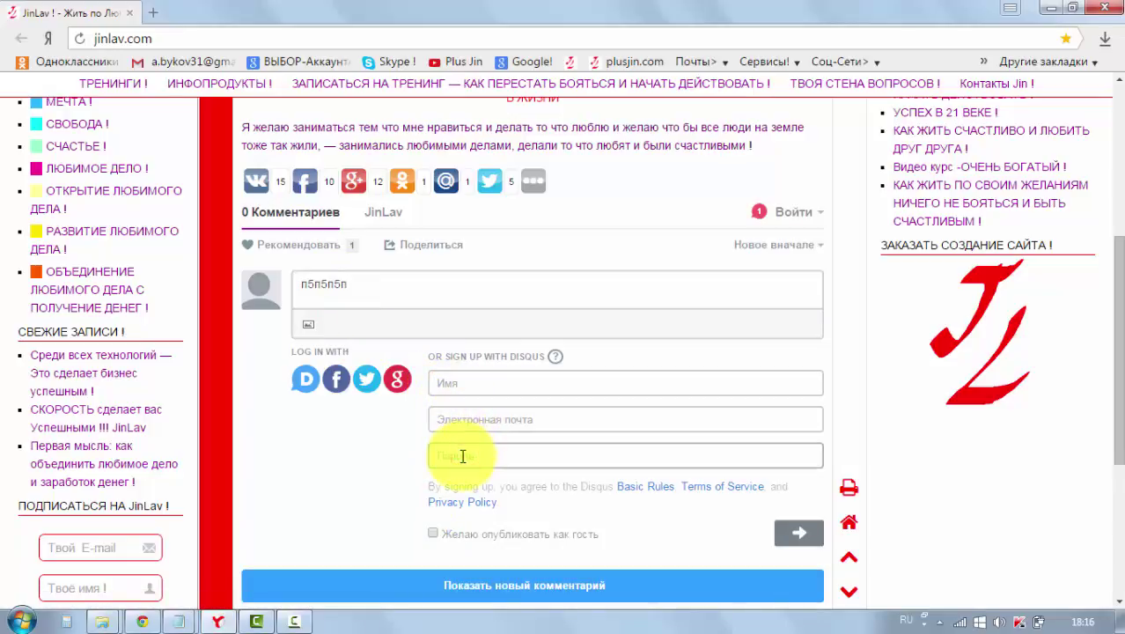
# Check the Guest Commenting setting in the Disqus admin and turn guest posting back on in the jinlav.com comment form in Yandex Browser
pyautogui.click(145, 623)
pyautogui.click(515, 11)
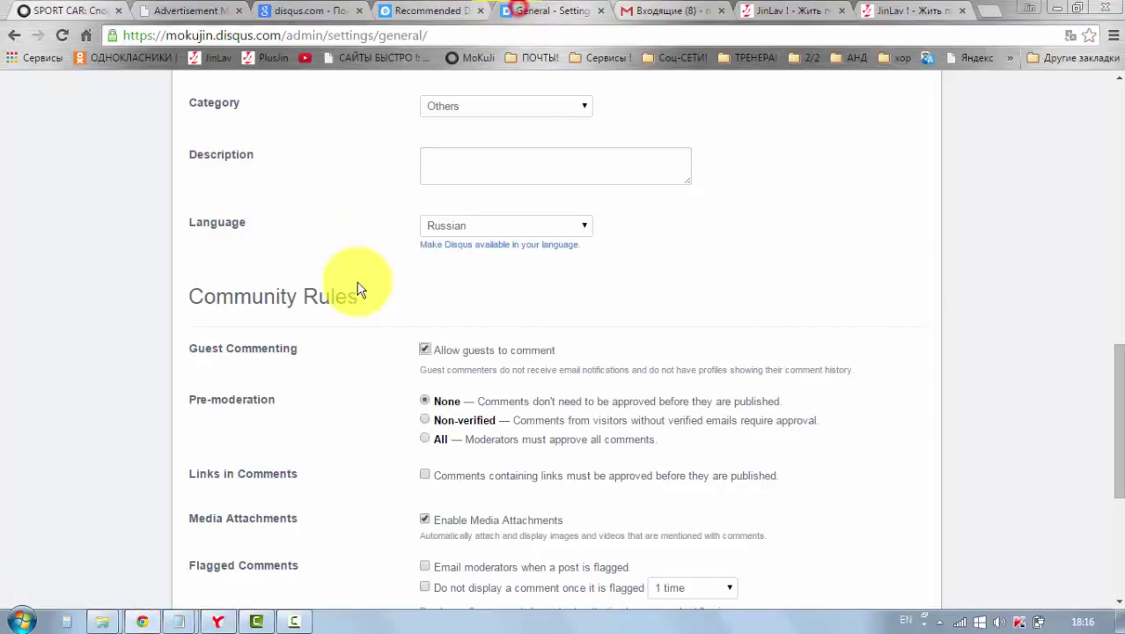
pyautogui.click(219, 623)
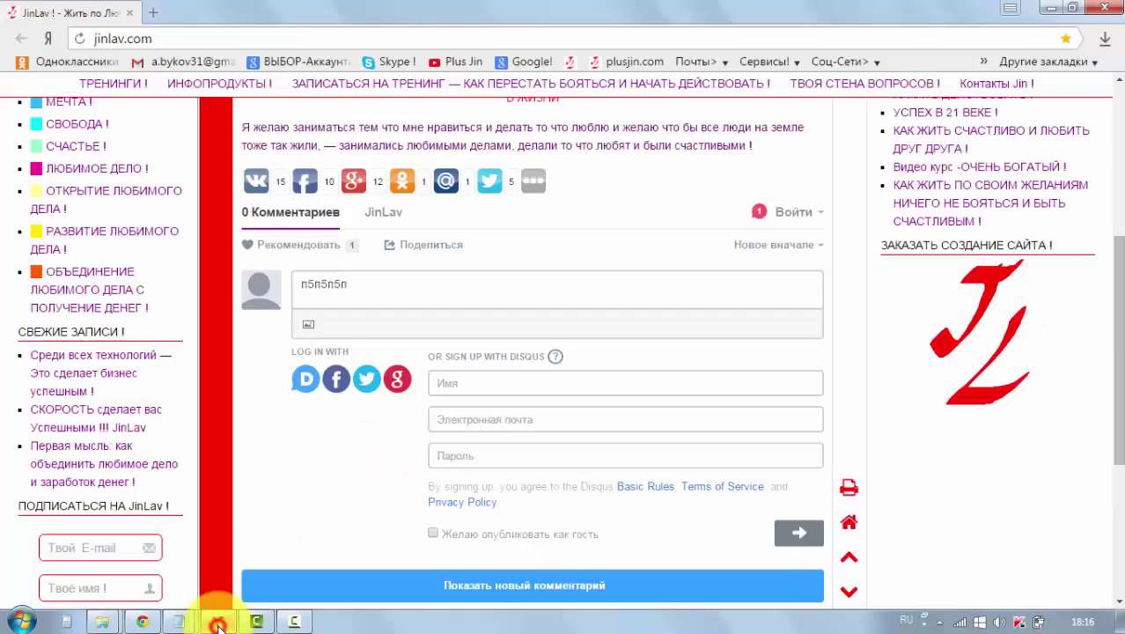
pyautogui.click(434, 534)
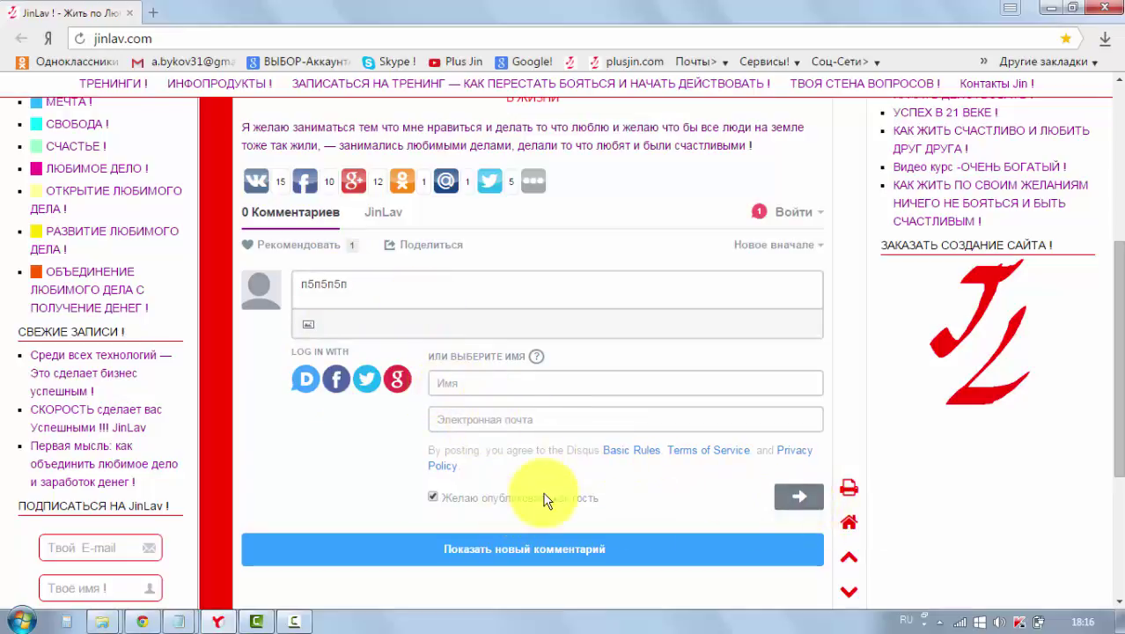
# Return to the Disqus admin in Chrome, save the general settings, and open the Advanced settings of the MokuJin site
pyautogui.click(144, 621)
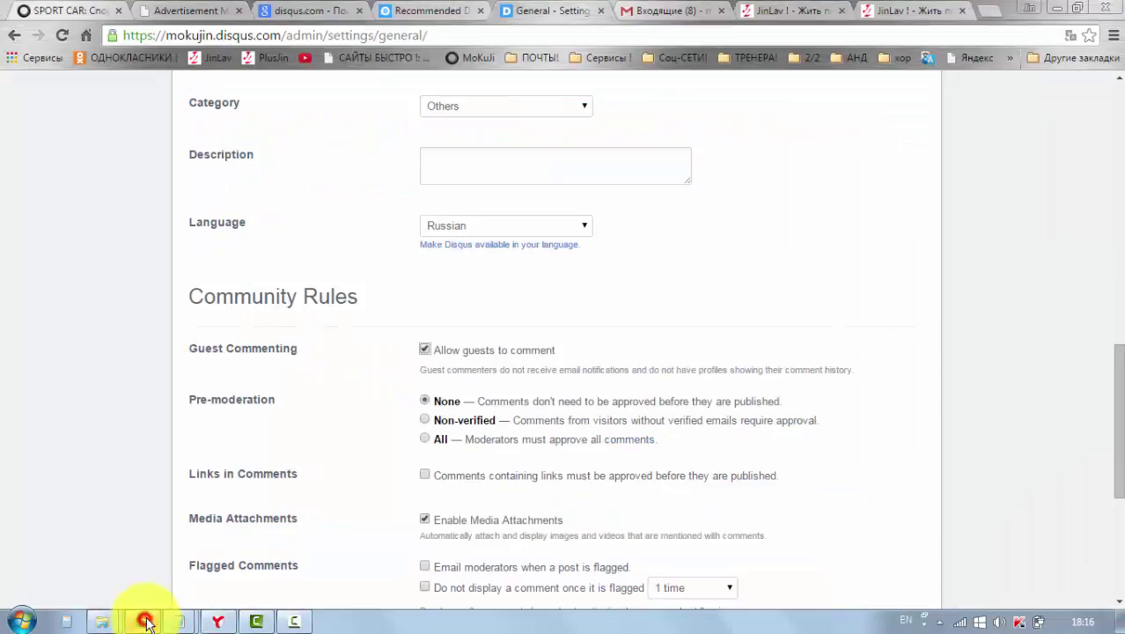
pyautogui.scroll(-3, 411, 364)
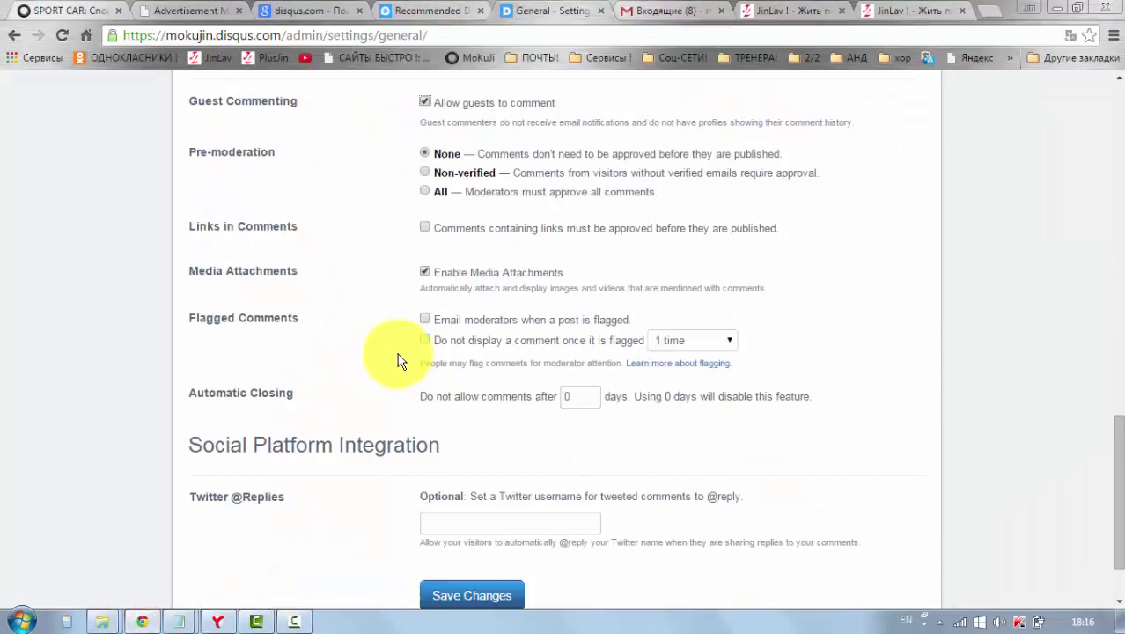
pyautogui.scroll(-1, 397, 353)
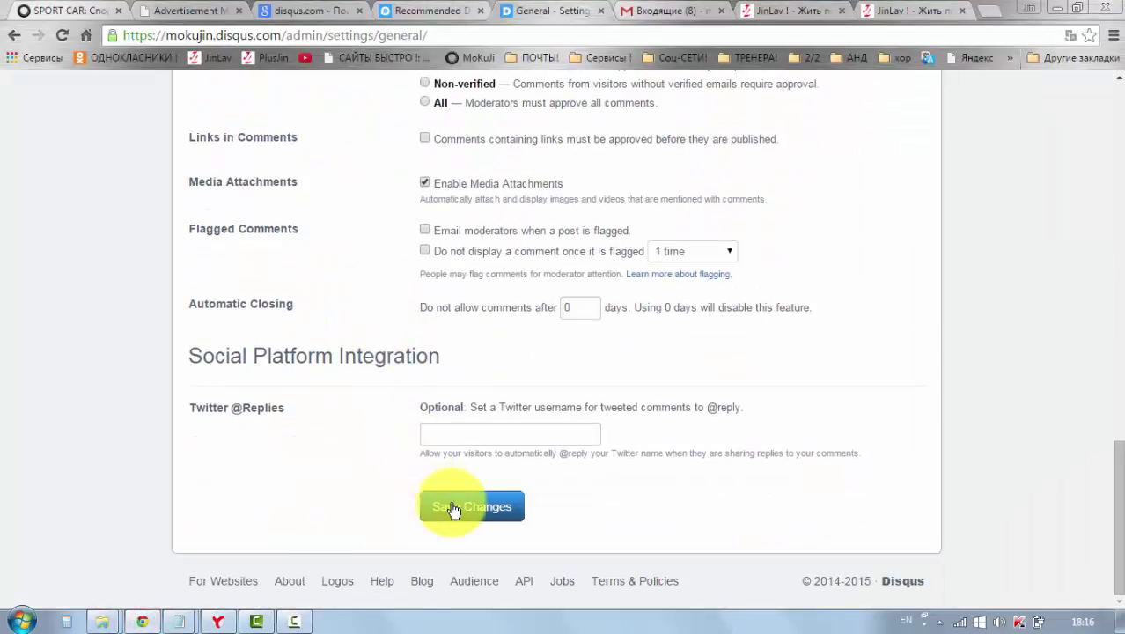
pyautogui.click(461, 508)
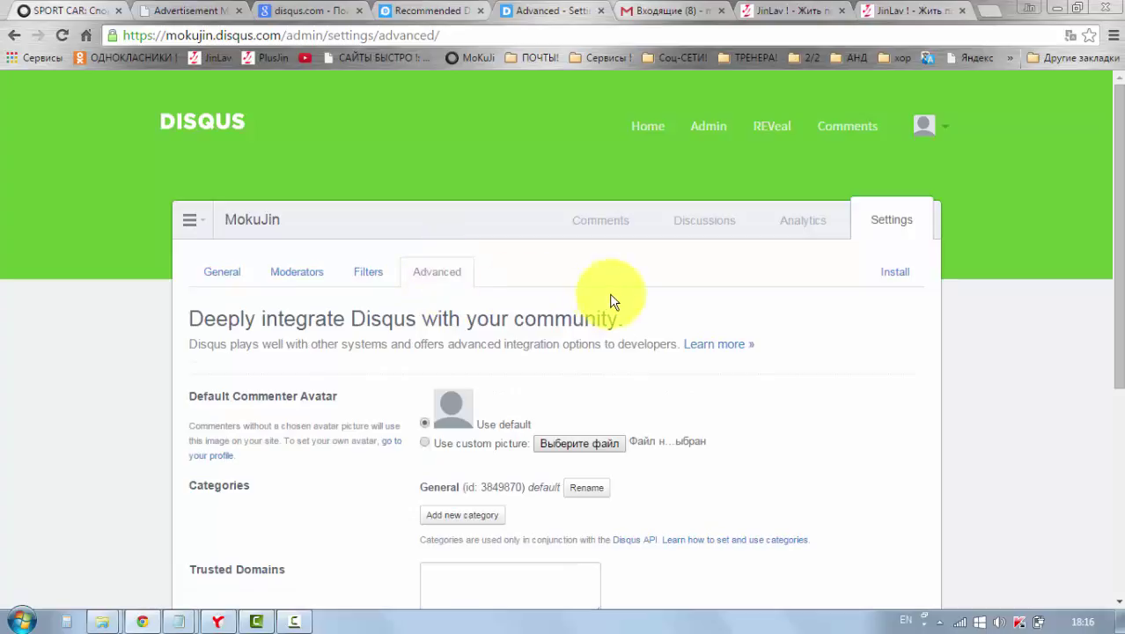
# Switch the Default Commenter Avatar to a custom picture and browse the ФОТО БРЕНДА folder without choosing a file
pyautogui.click(427, 447)
pyautogui.click(575, 442)
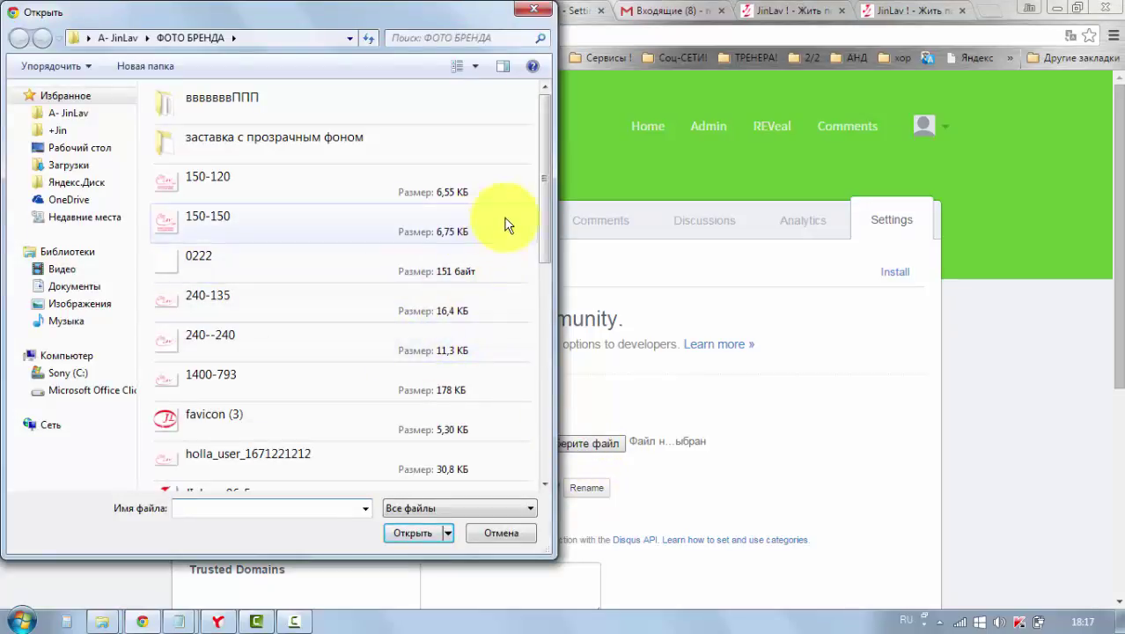
pyautogui.click(542, 183)
pyautogui.moveTo(541, 183); pyautogui.dragTo(534, 405)
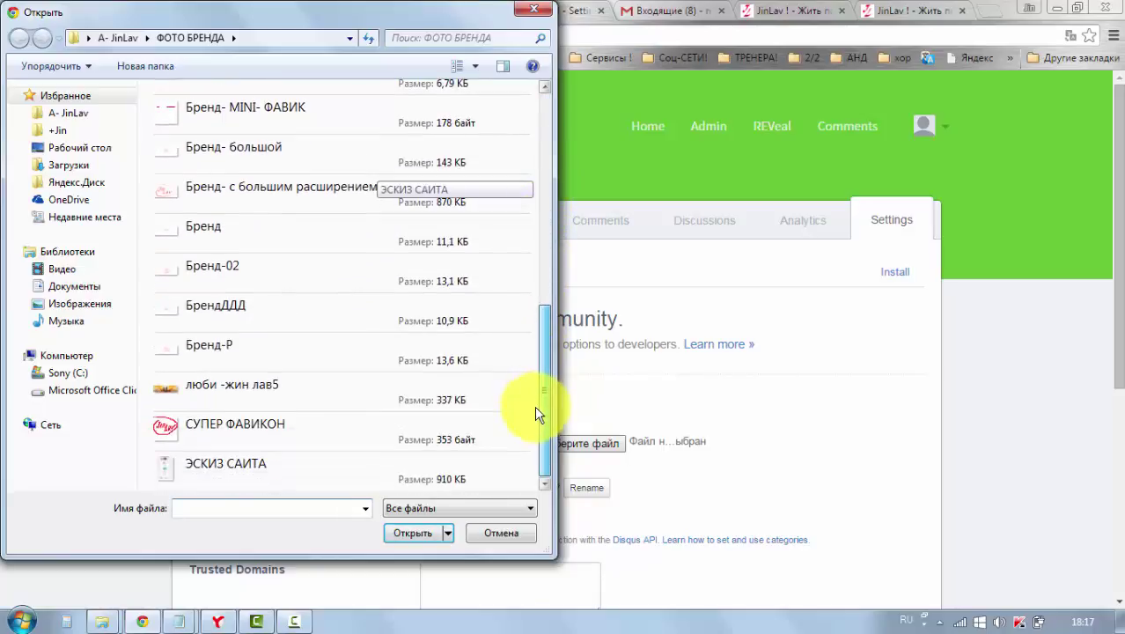
pyautogui.click(509, 532)
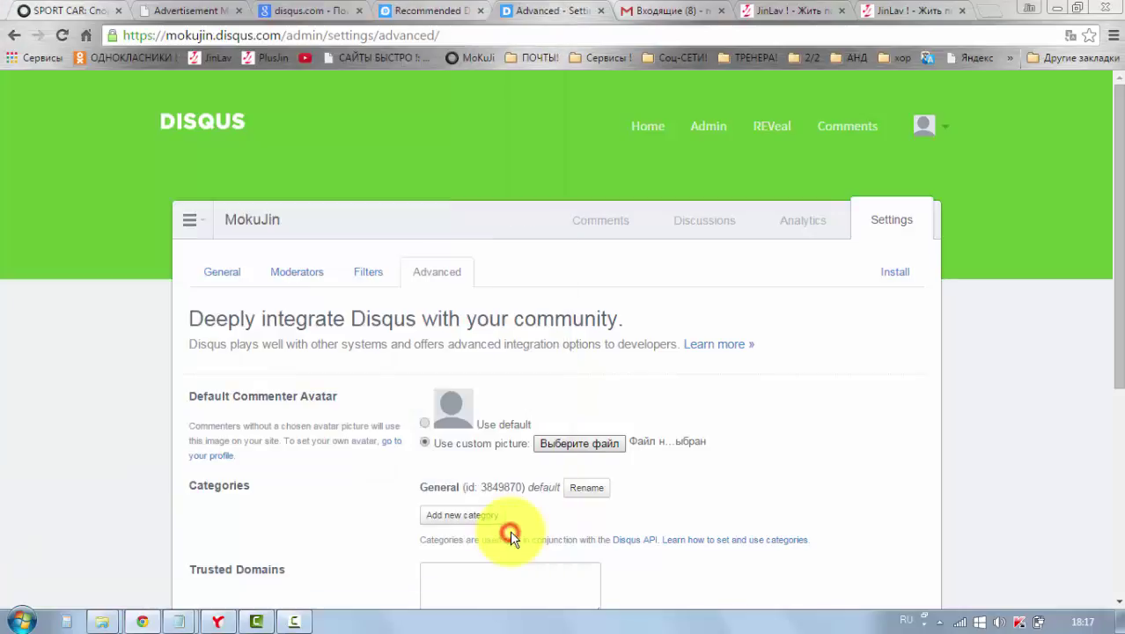
# Examine the commenter avatars in the jinlav.com comment section and return to the Disqus Advanced settings of MokuJin
pyautogui.click(766, 16)
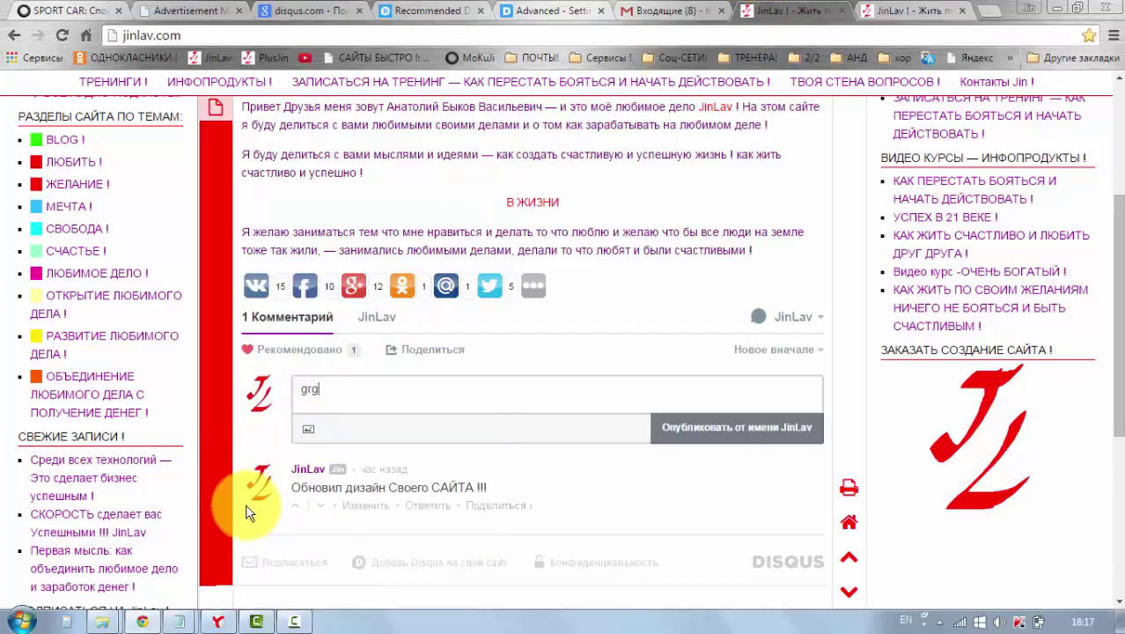
pyautogui.moveTo(257, 493)
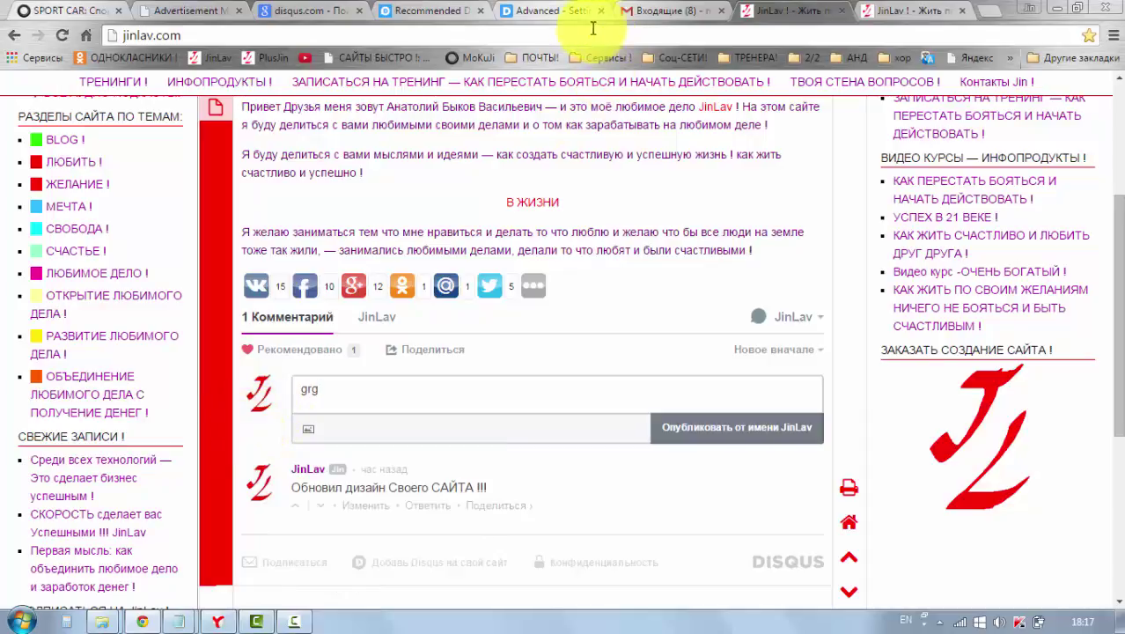
pyautogui.click(553, 10)
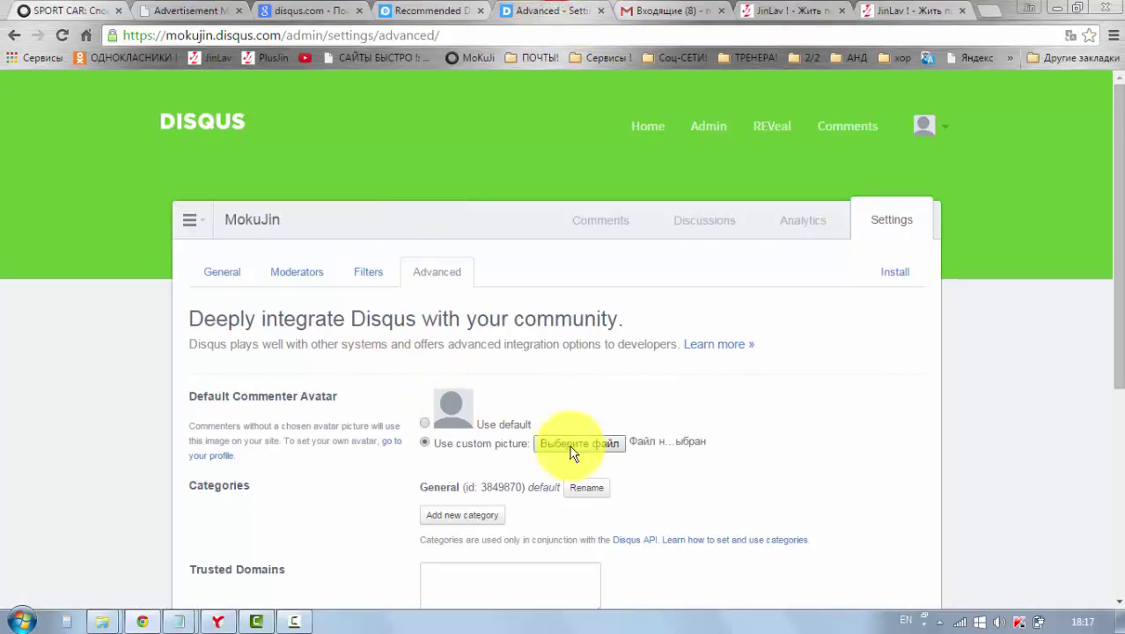
# Choose jinhrdr.jpg as the custom default commenter avatar and save the advanced settings
pyautogui.click(563, 447)
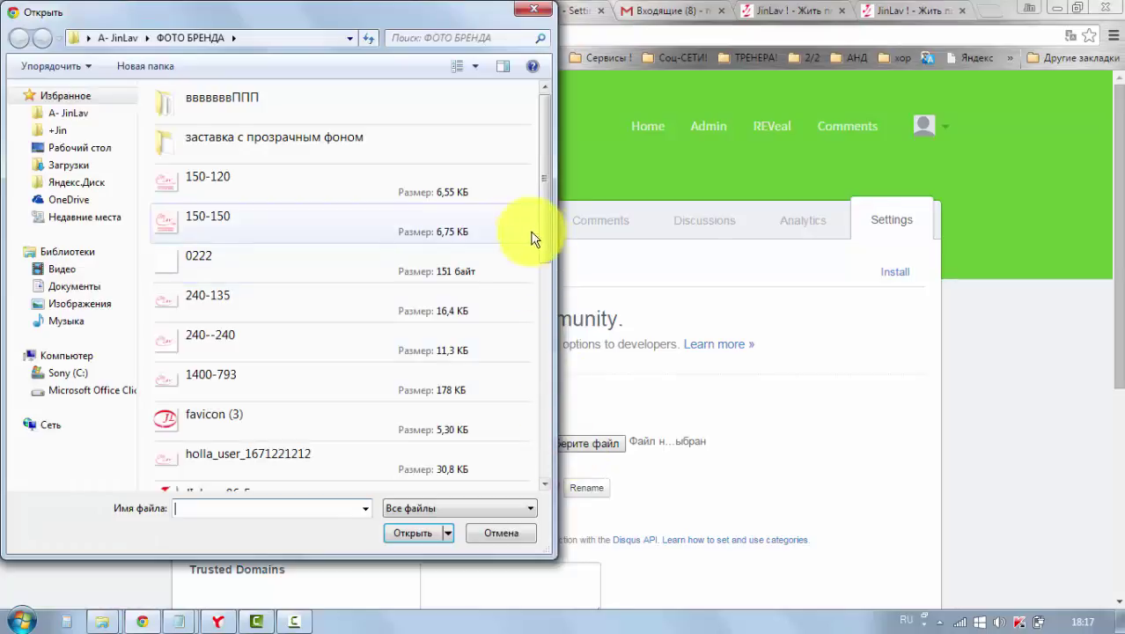
pyautogui.click(398, 533)
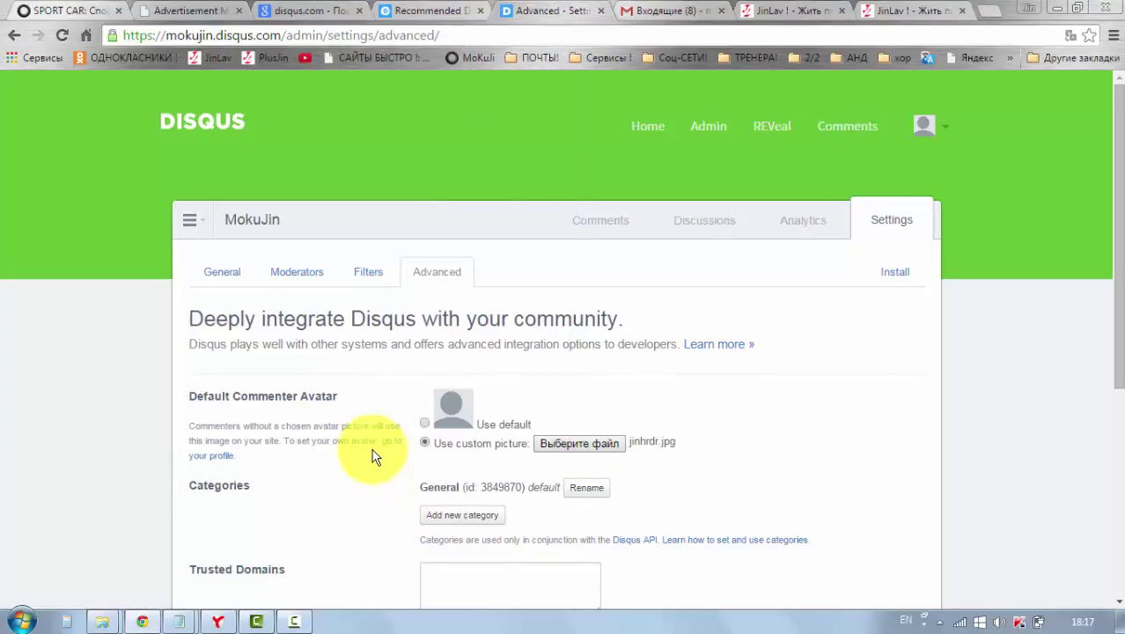
pyautogui.scroll(-4, 359, 490)
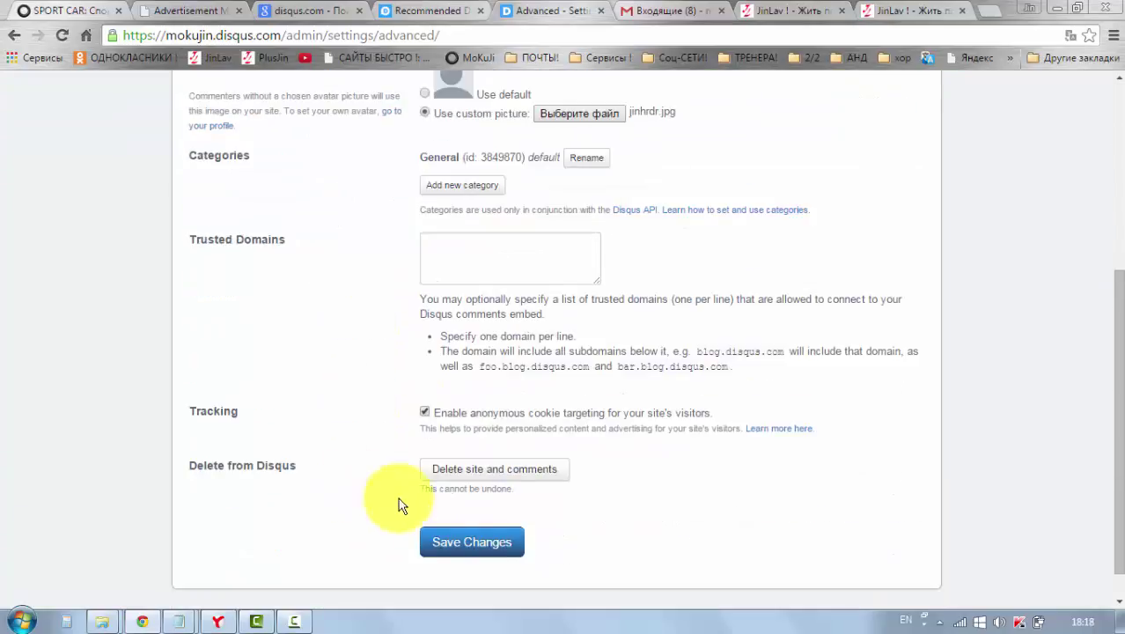
pyautogui.click(471, 546)
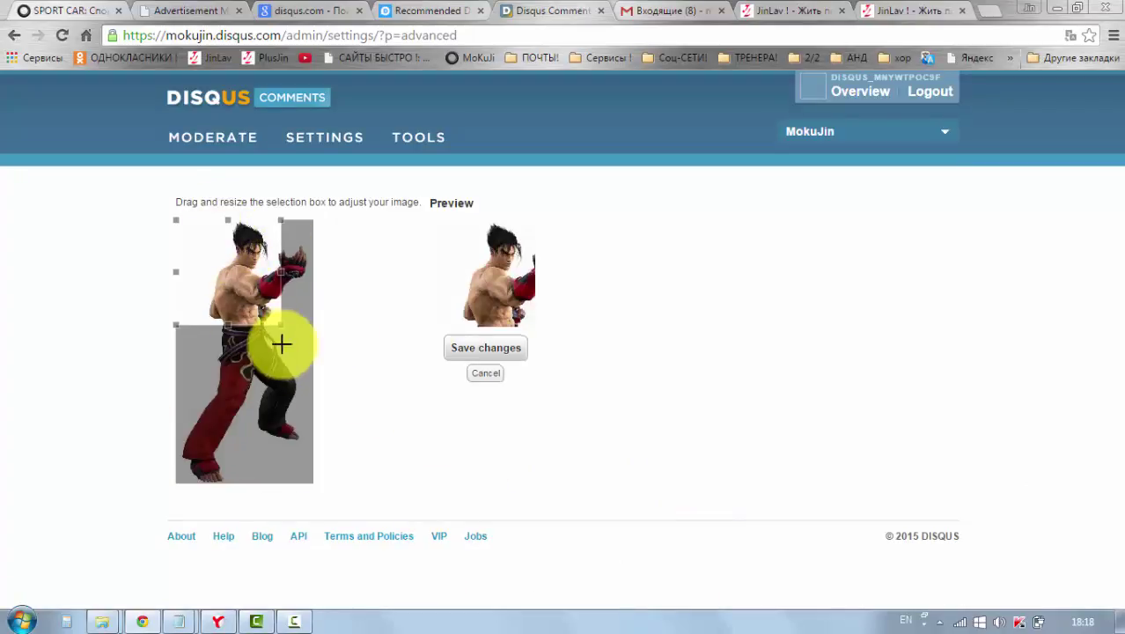
# Enlarge the avatar crop square to the picture's full width over the figure's upper body and save the cropped avatar
pyautogui.moveTo(279, 324); pyautogui.dragTo(347, 394)
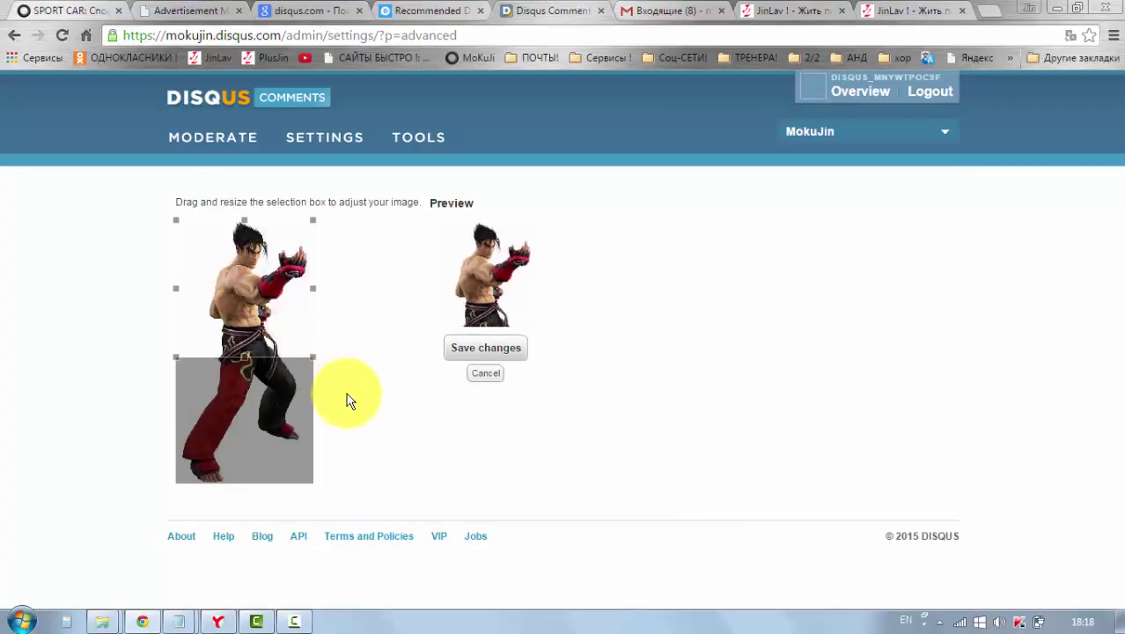
pyautogui.moveTo(267, 293); pyautogui.dragTo(278, 259)
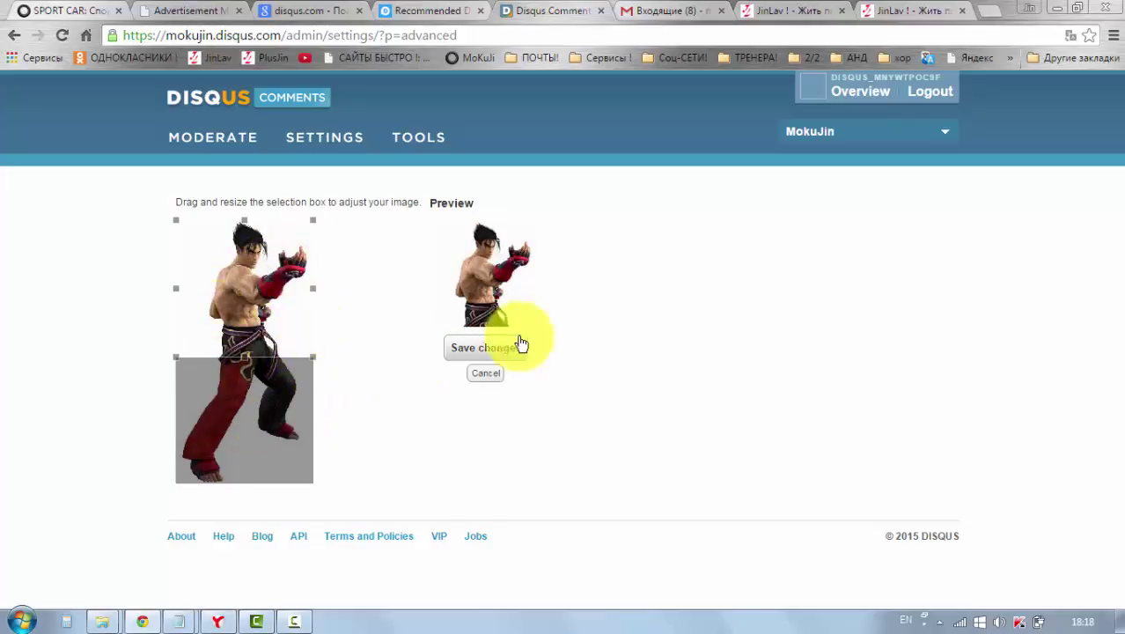
pyautogui.click(463, 355)
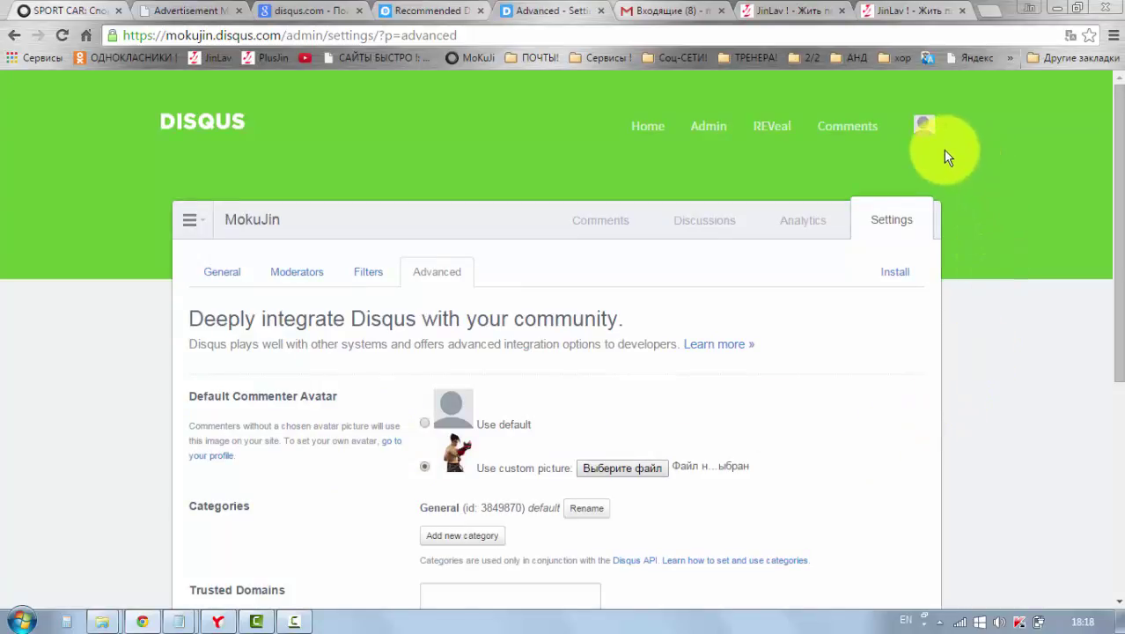
# In the Disqus profile settings, upload jinhrdr.jpg from the Изображения library as the account avatar and save the profile
pyautogui.moveTo(949, 126)
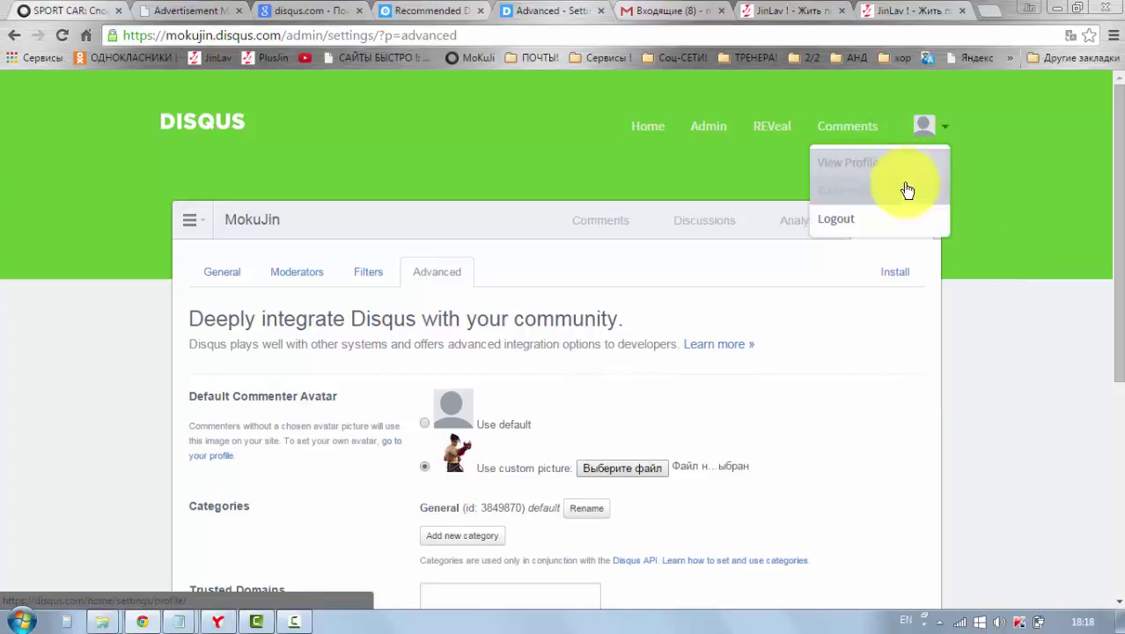
pyautogui.click(839, 195)
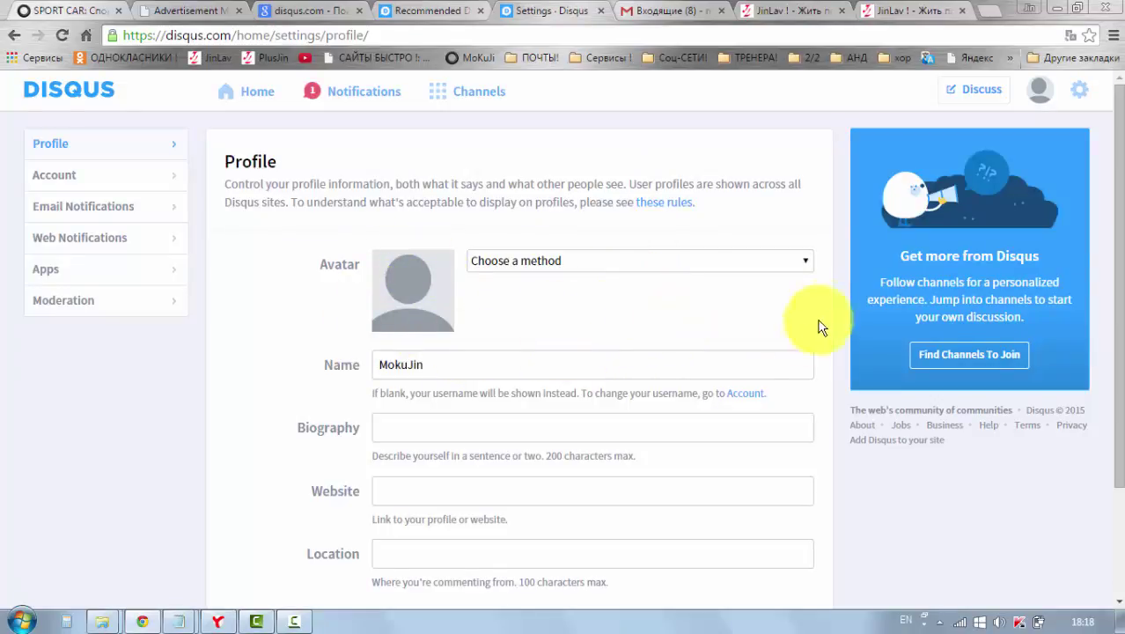
pyautogui.click(807, 264)
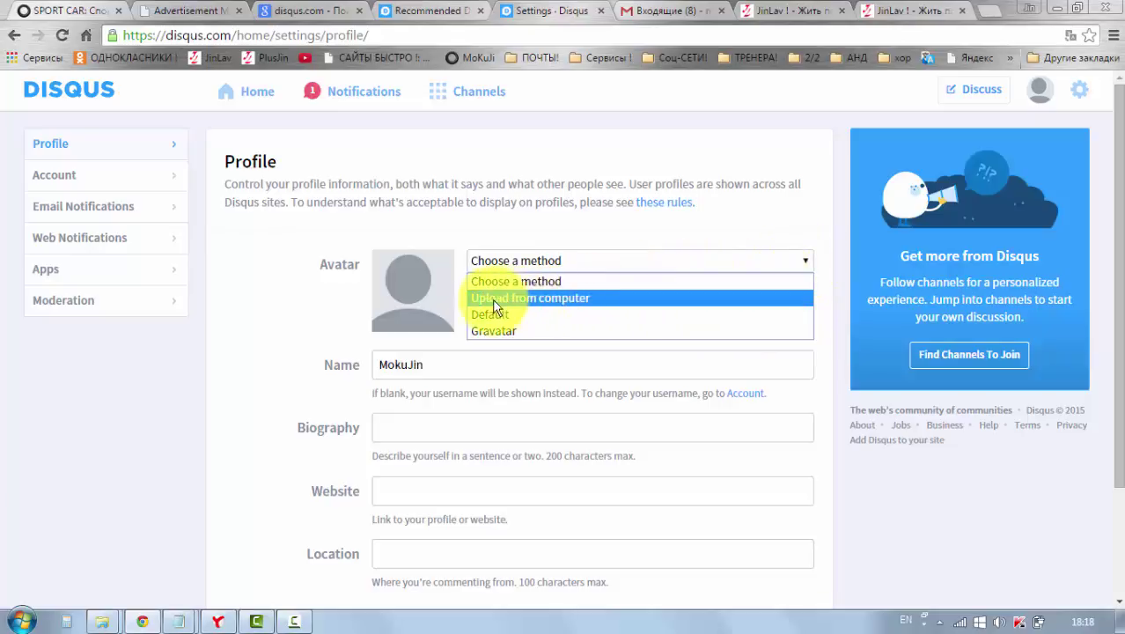
pyautogui.click(550, 299)
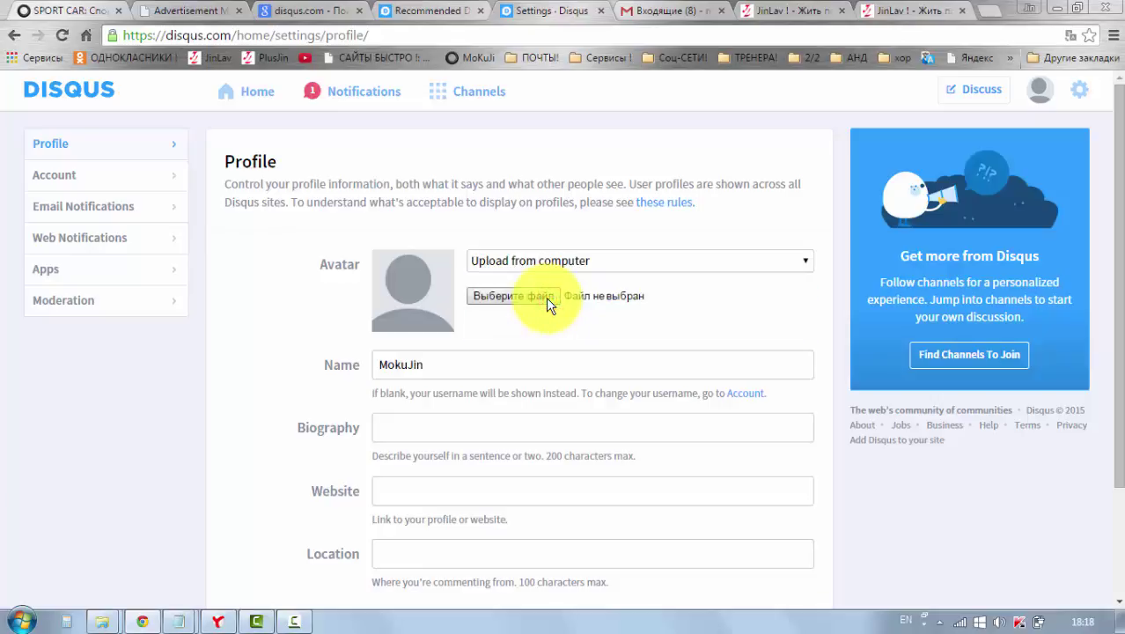
pyautogui.click(503, 303)
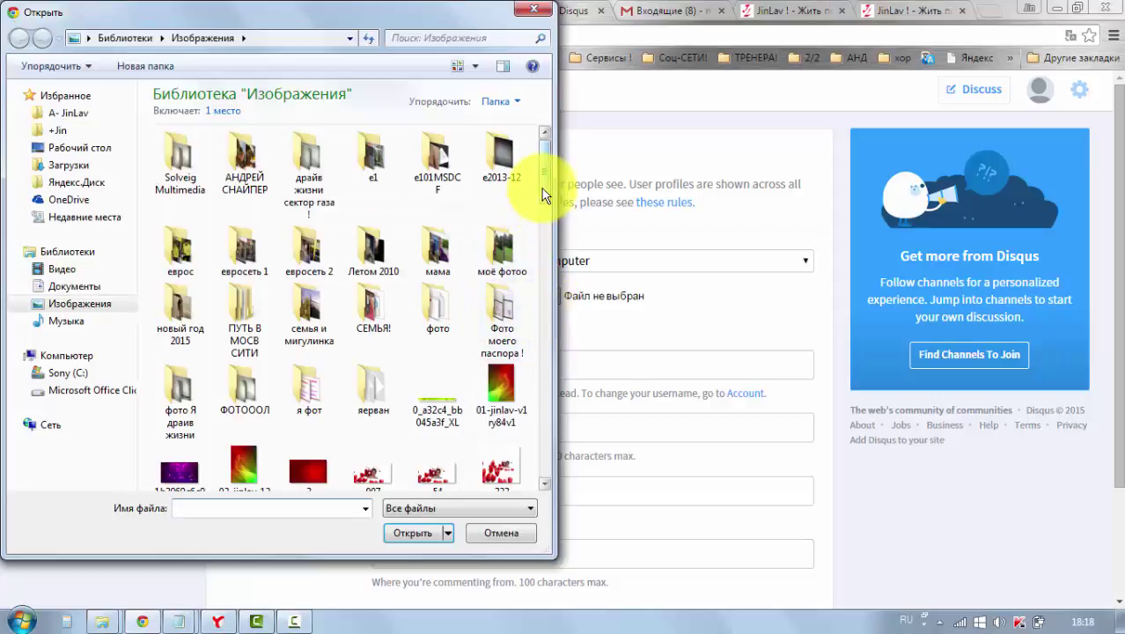
pyautogui.moveTo(543, 195); pyautogui.dragTo(538, 345)
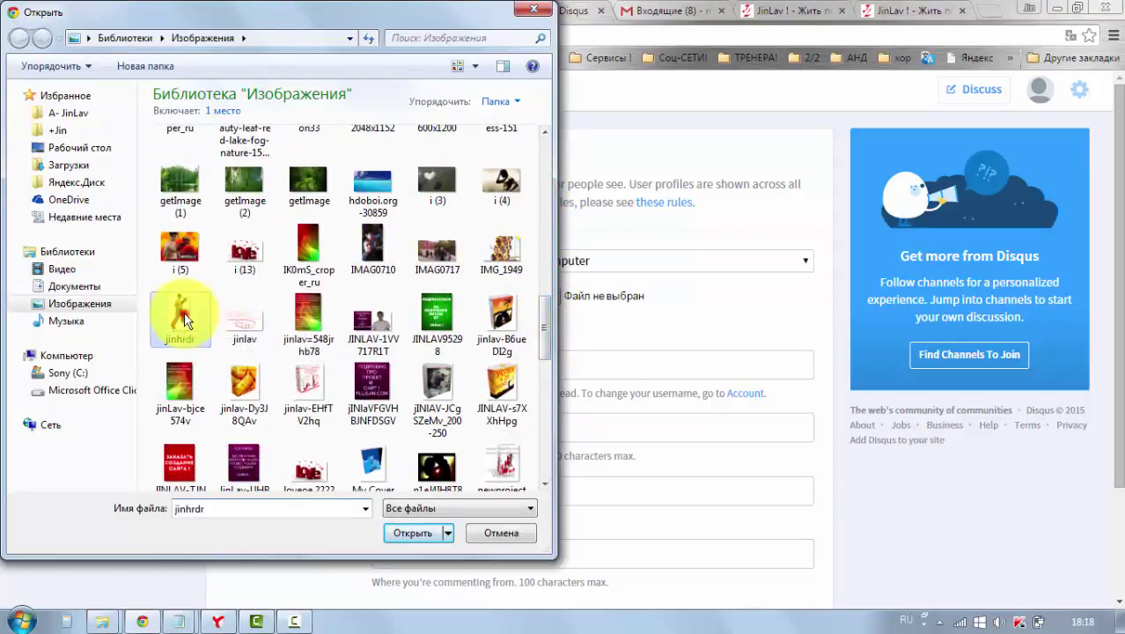
pyautogui.click(409, 533)
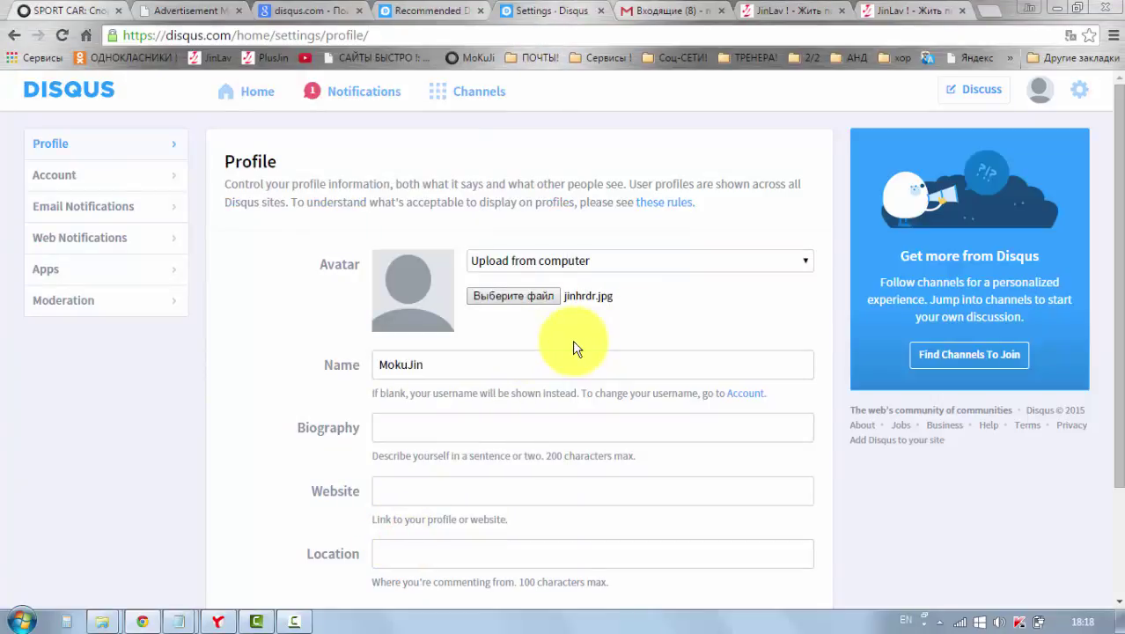
pyautogui.scroll(-3, 343, 379)
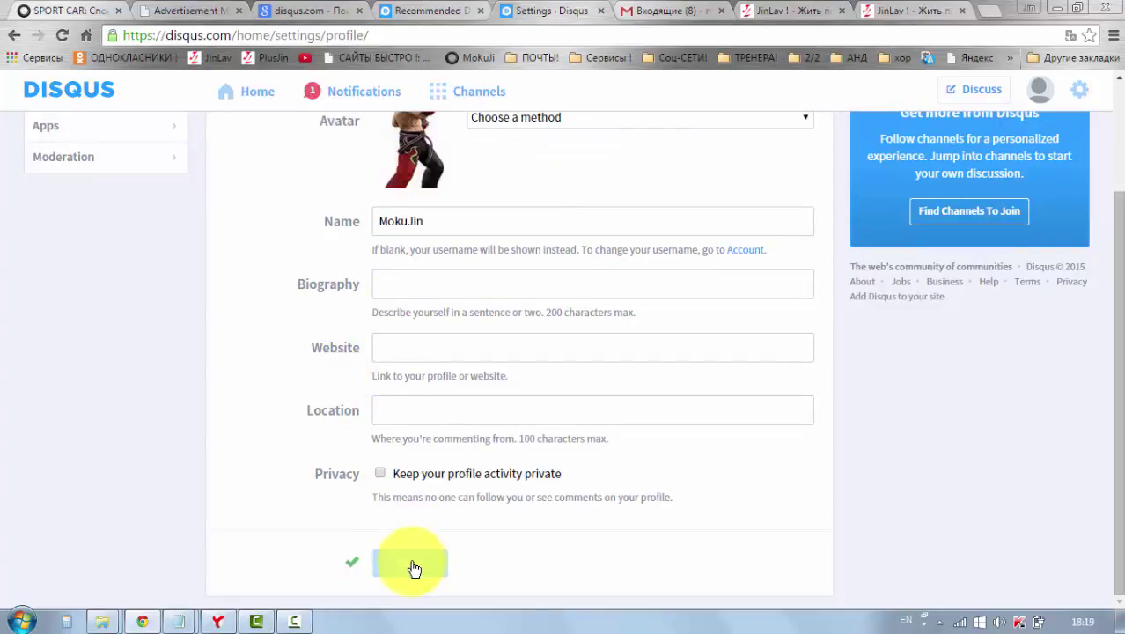
pyautogui.scroll(3, 625, 547)
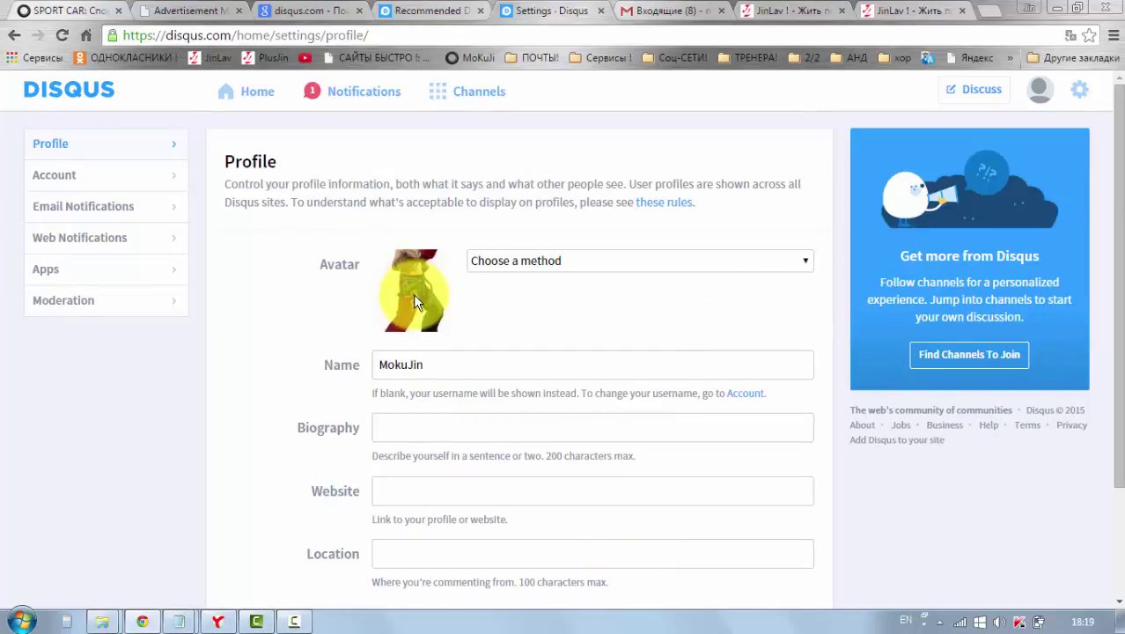
pyautogui.scroll(-3, 449, 295)
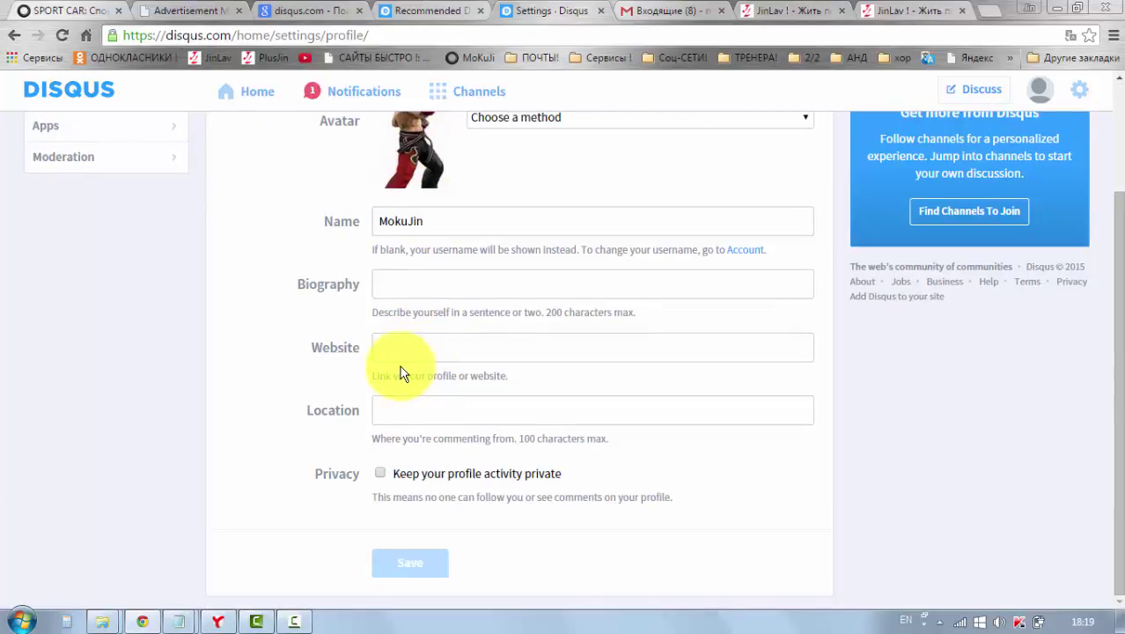
# Reload the mokujin.ru home page and check the avatar in its Disqus comment form against the one in the profile settings
pyautogui.click(44, 13)
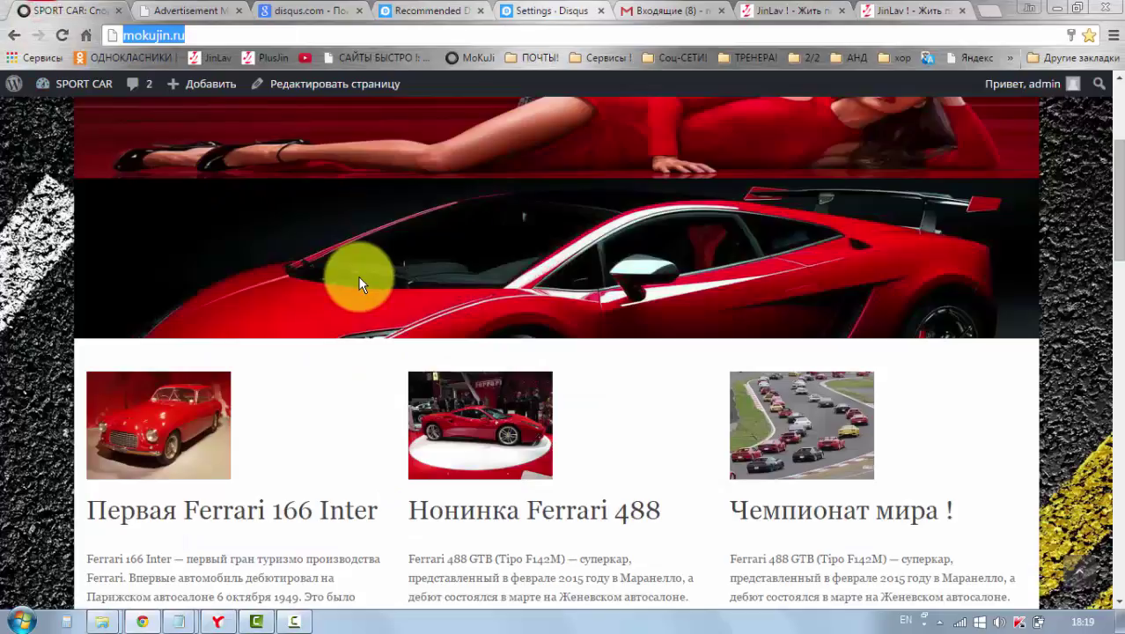
pyautogui.scroll(-8, 358, 280)
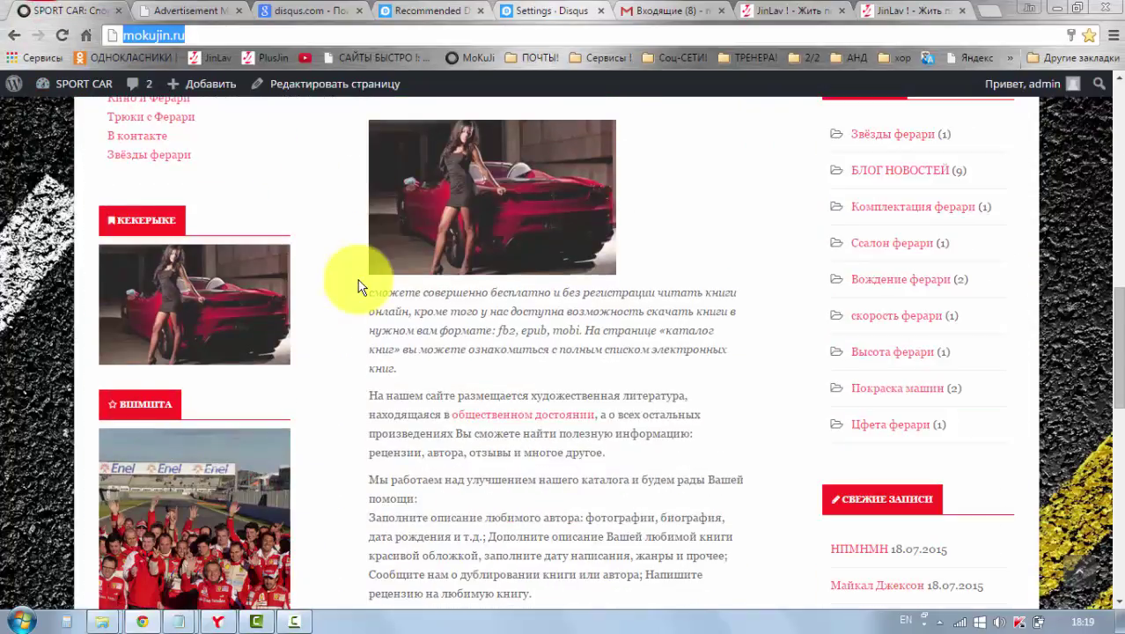
pyautogui.scroll(-6, 358, 280)
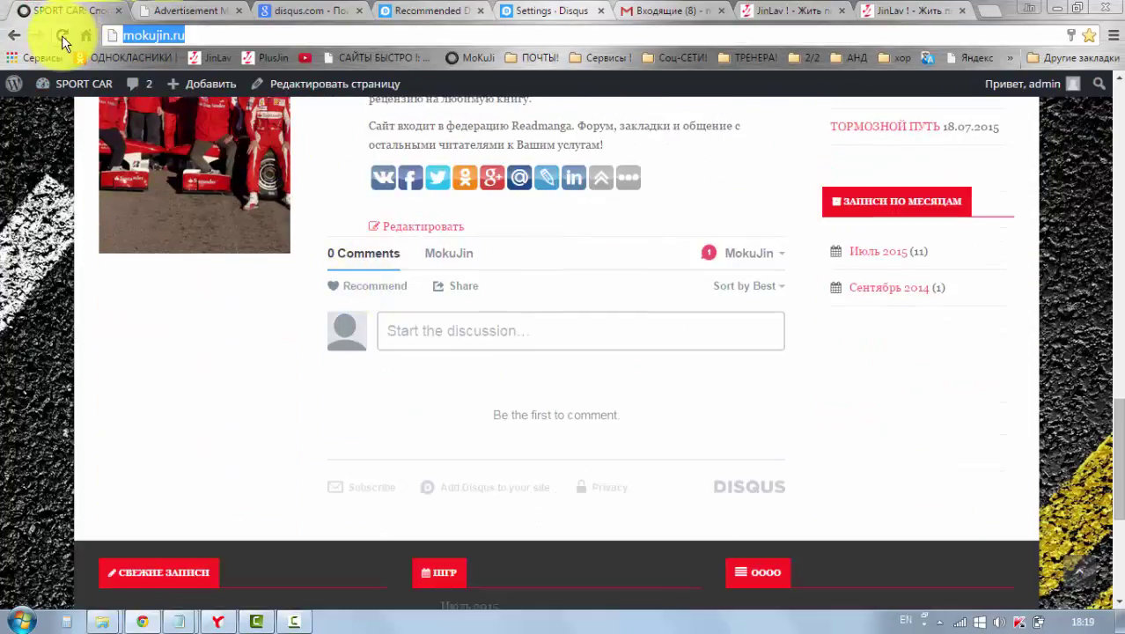
pyautogui.click(62, 36)
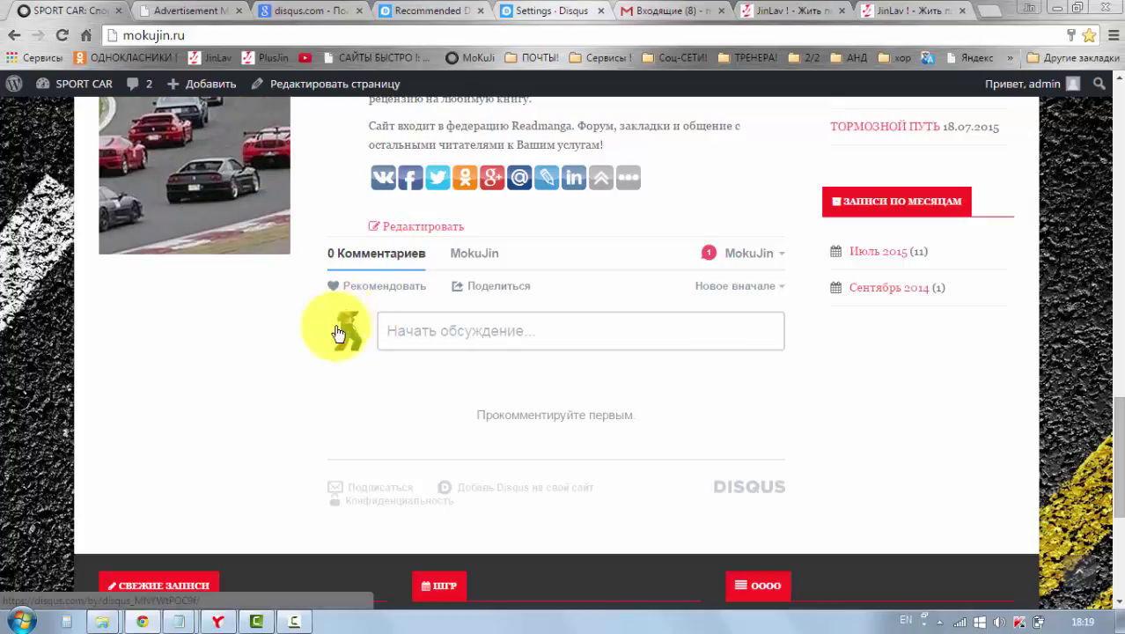
pyautogui.click(526, 18)
pyautogui.scroll(1, 431, 167)
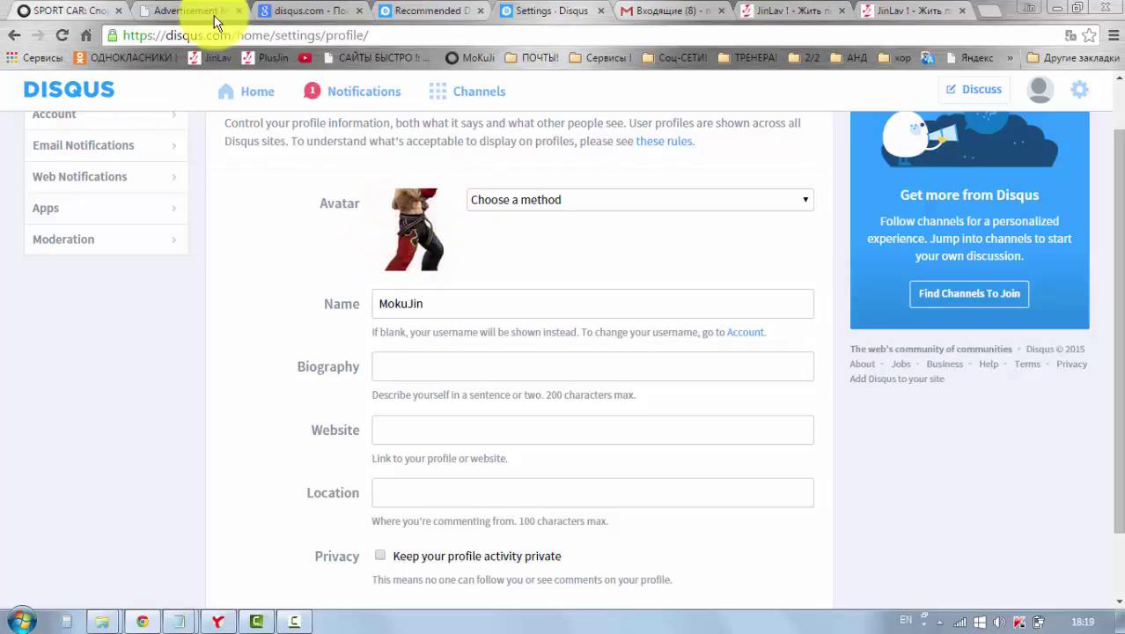
pyautogui.click(76, 11)
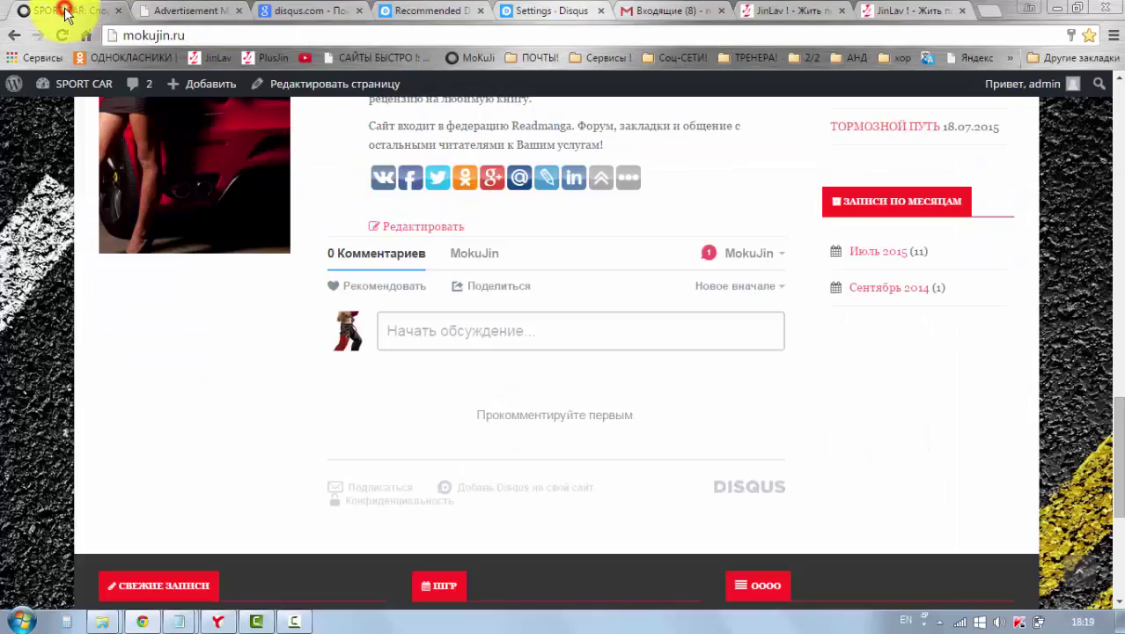
# Publish the comment привет as MokuJin in the Disqus form on the mokujin.ru home page
pyautogui.click(453, 329)
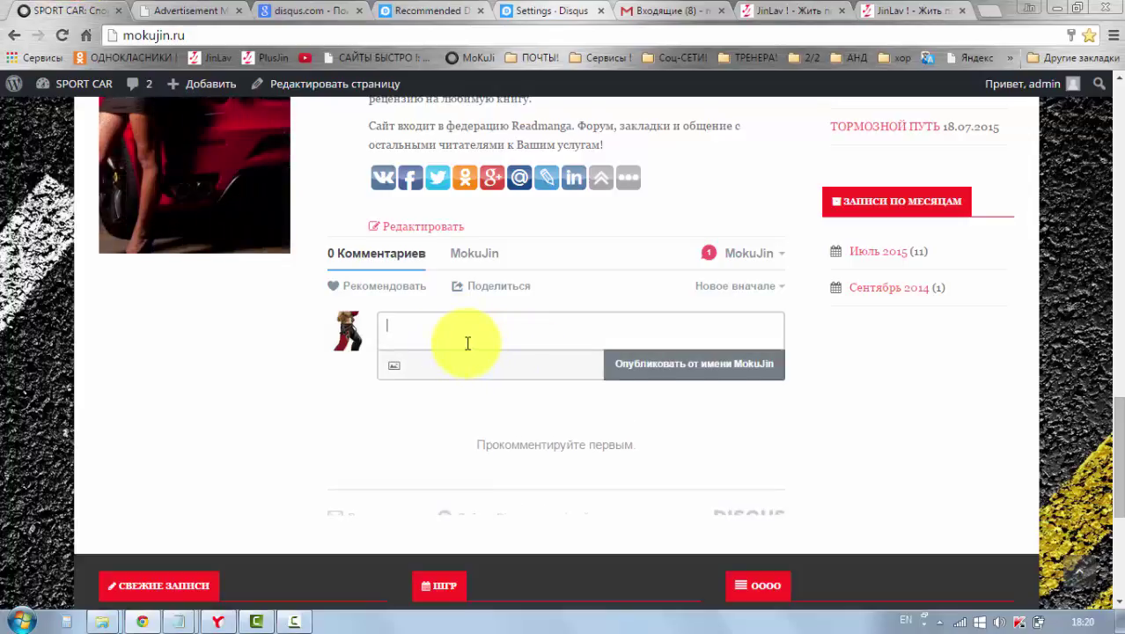
pyautogui.write('Ghbdtn')
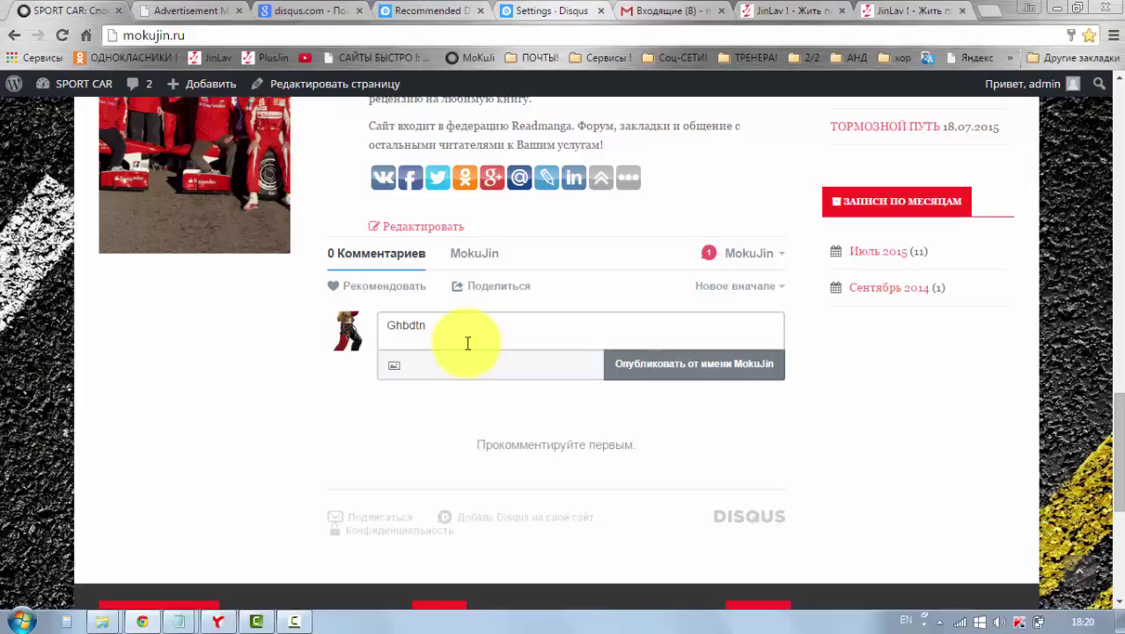
pyautogui.press('BackSpace')
pyautogui.press('BackSpace')
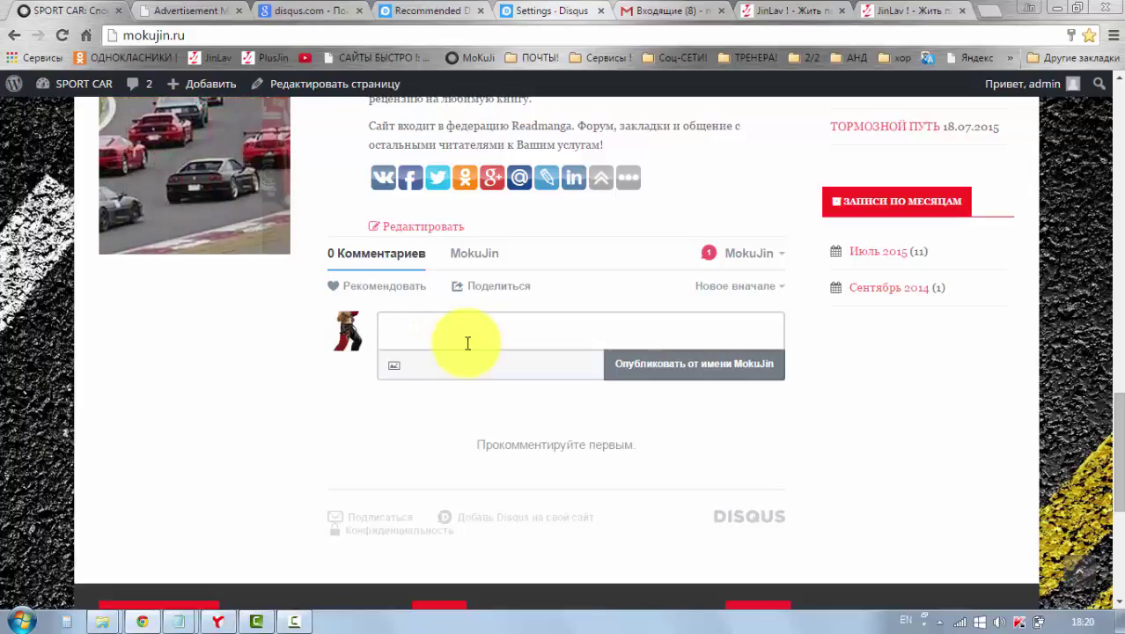
pyautogui.write('приве')
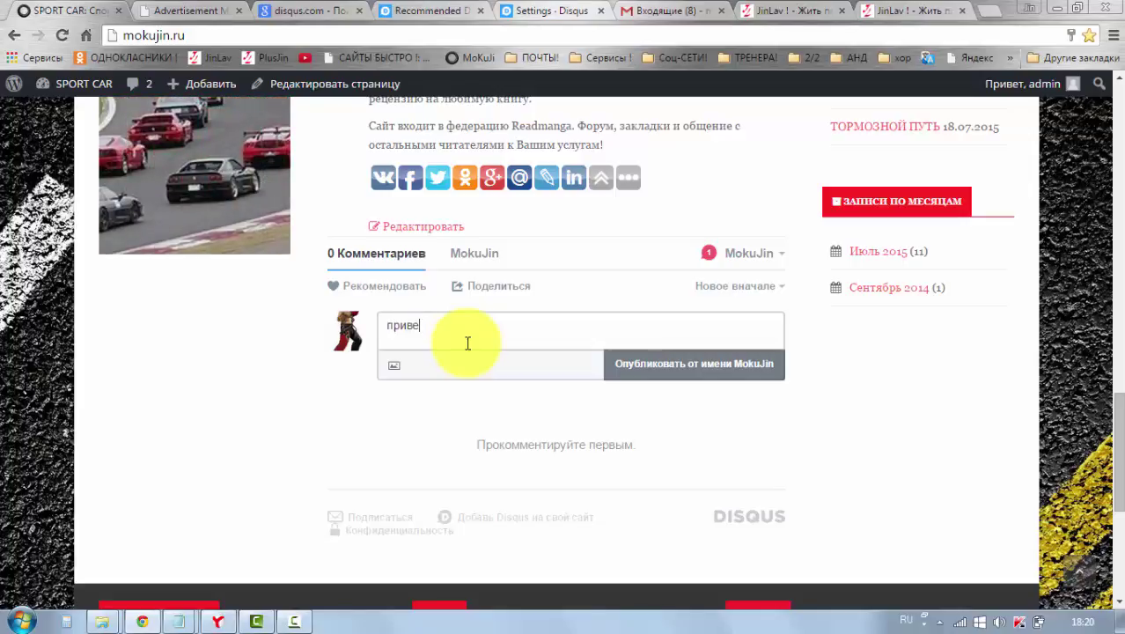
pyautogui.write('т')
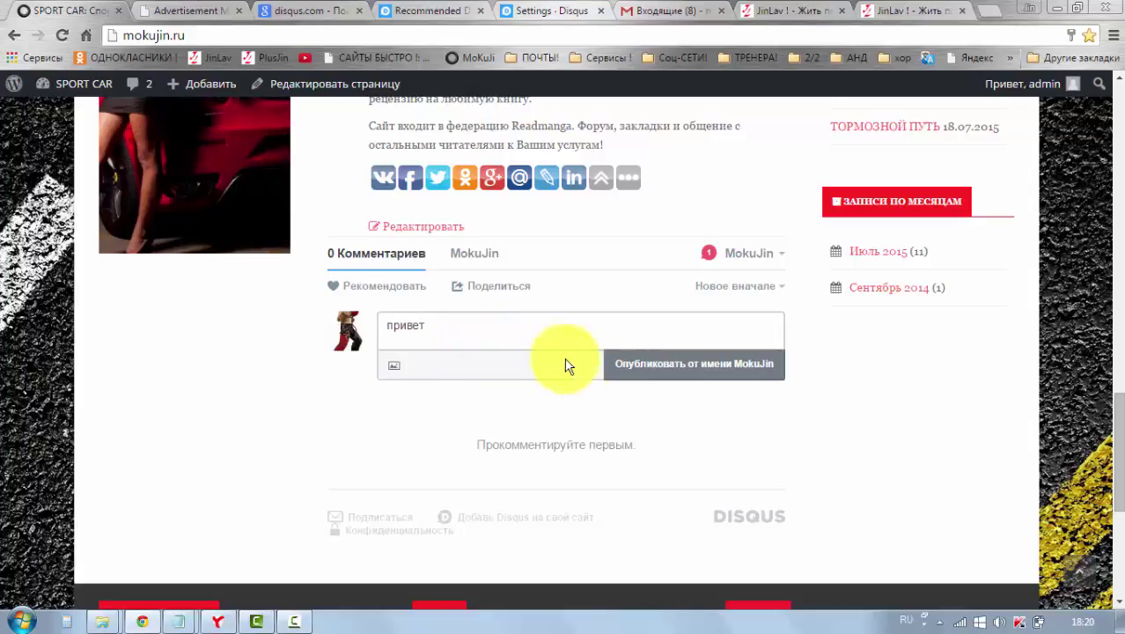
pyautogui.click(678, 370)
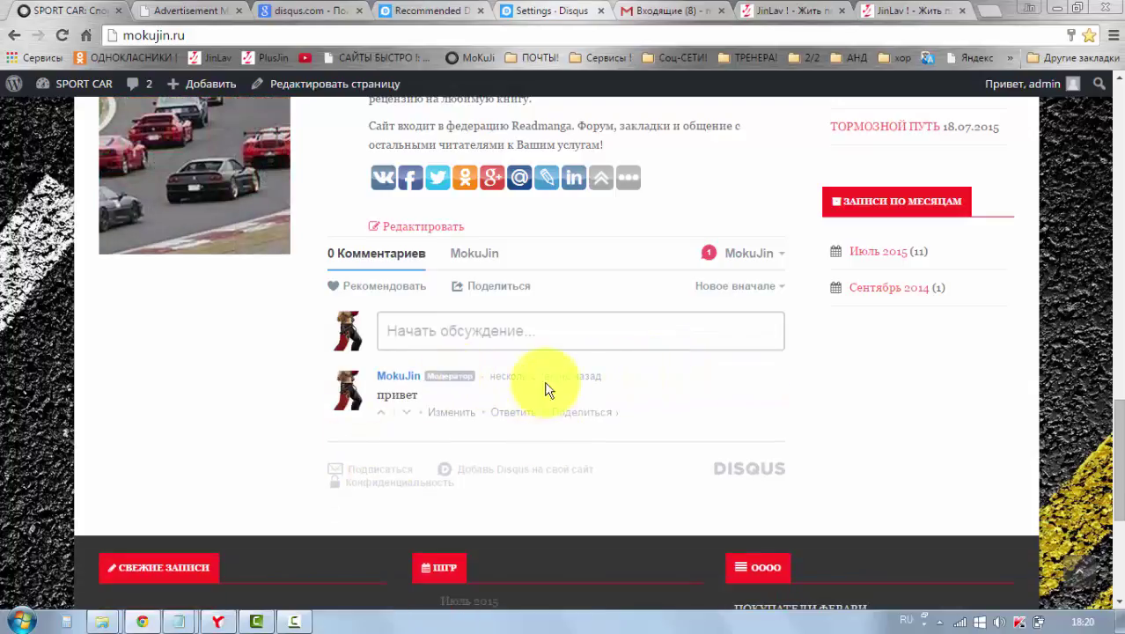
# Upvote the привет comment and open its list of moderation actions
pyautogui.click(382, 420)
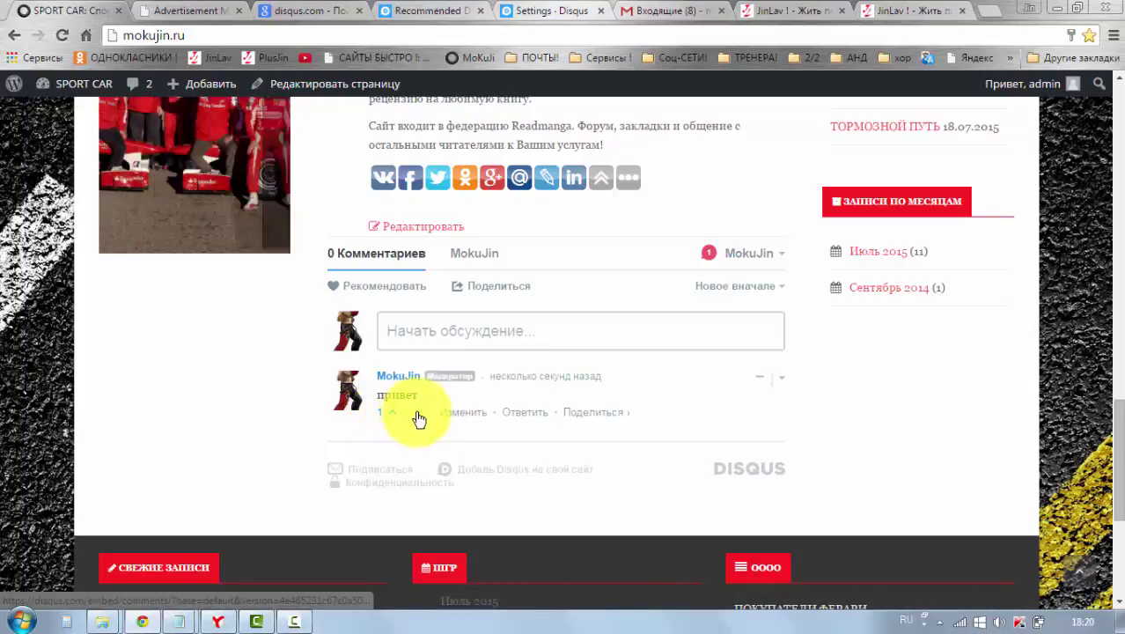
pyautogui.click(381, 414)
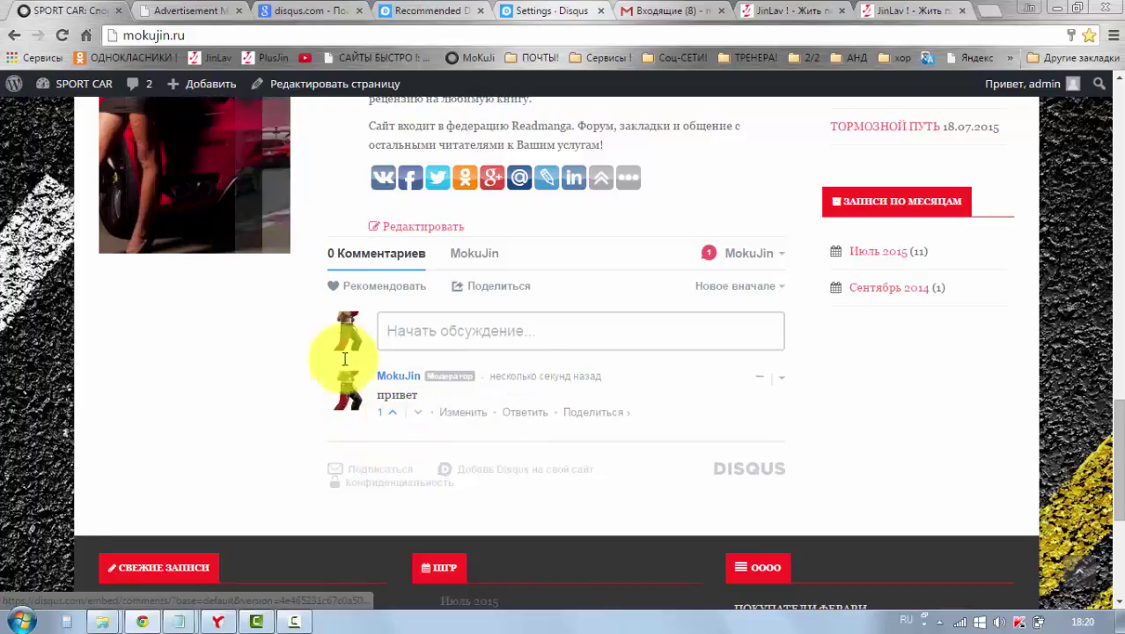
pyautogui.click(780, 381)
pyautogui.scroll(-1, 723, 387)
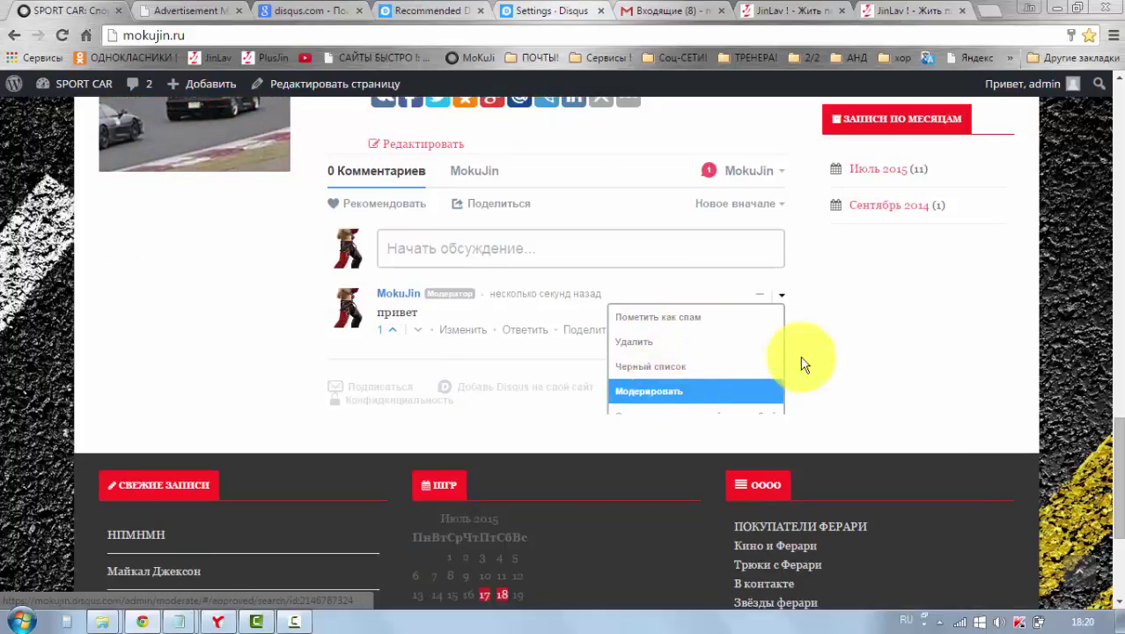
# Show the sharing options of the home page's Disqus discussion and recommend the discussion
pyautogui.click(852, 337)
pyautogui.scroll(1, 510, 295)
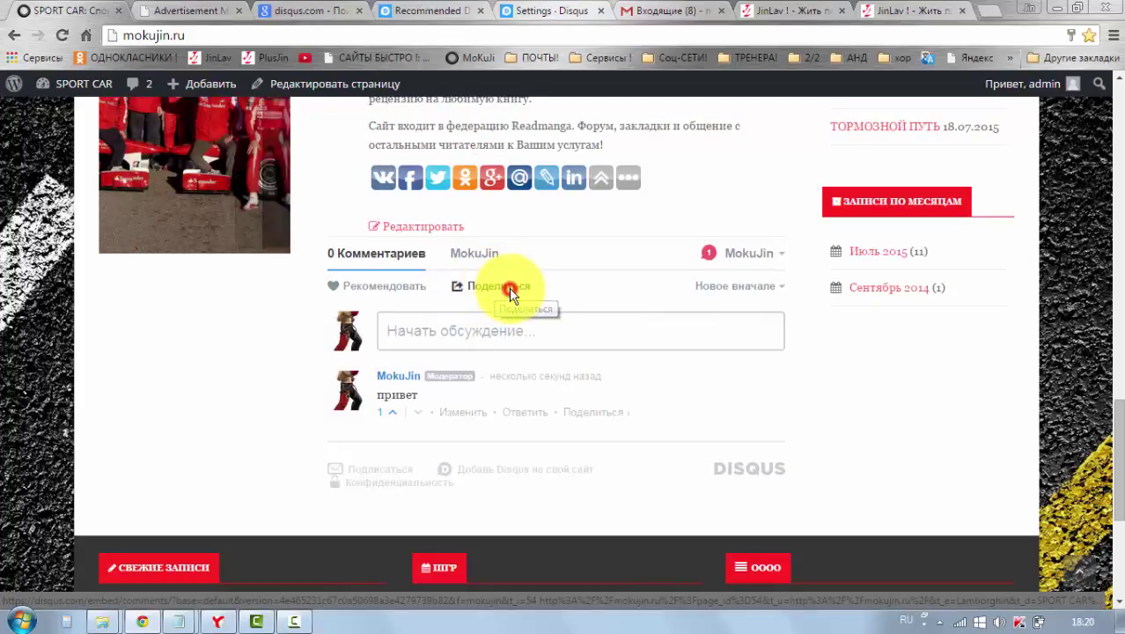
pyautogui.click(507, 289)
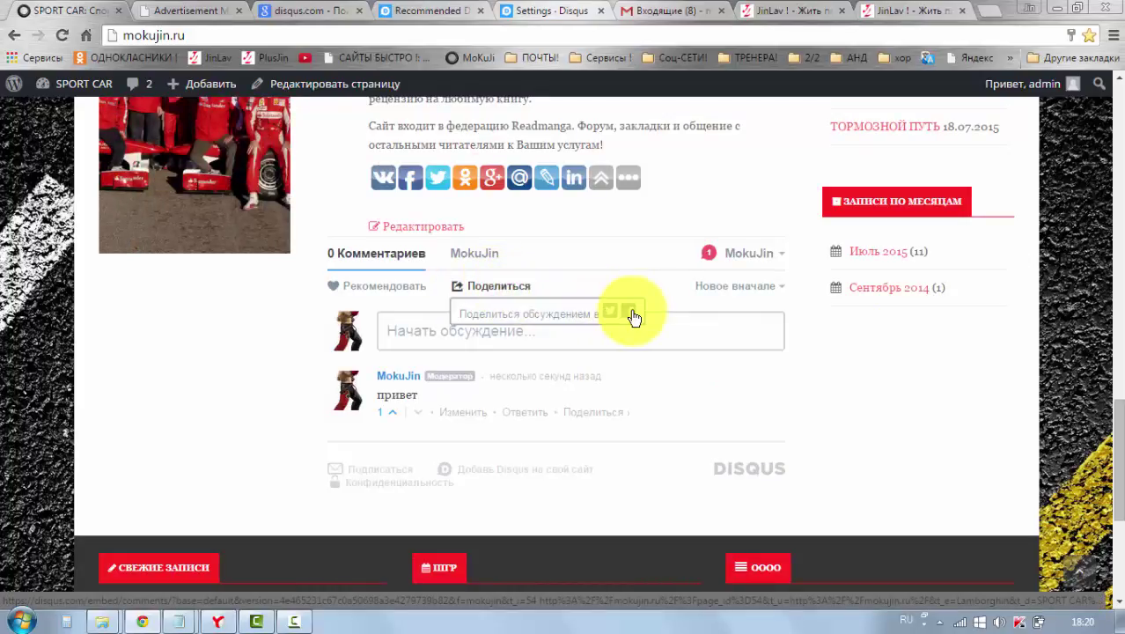
pyautogui.click(370, 286)
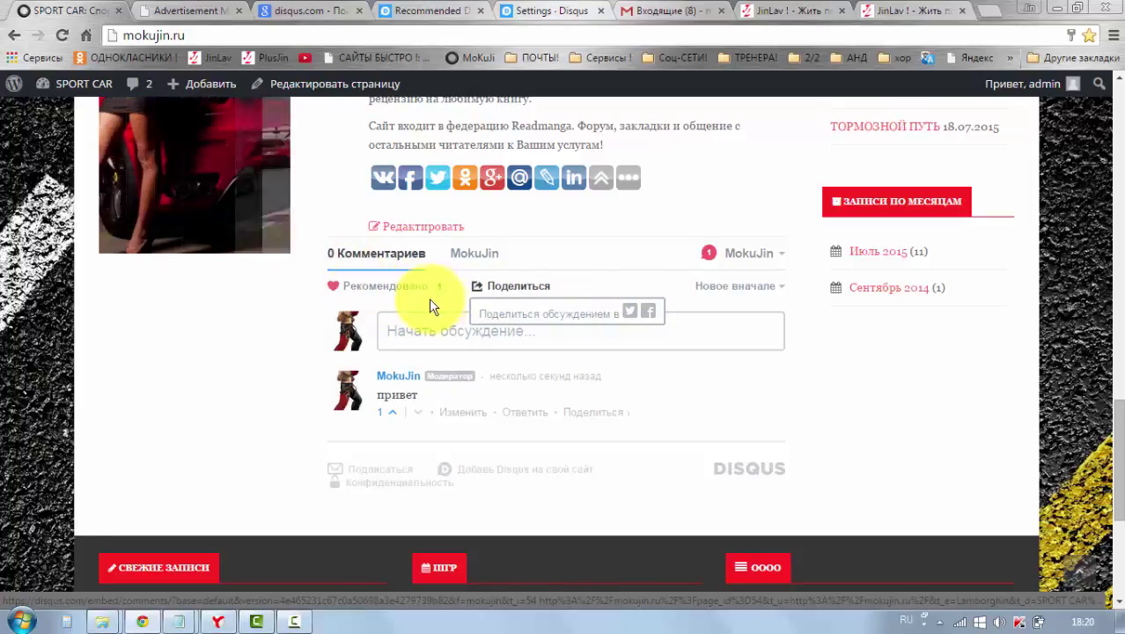
# Check which sort orders the home page's Disqus comments offer, leaving the order set to Новые
pyautogui.click(781, 291)
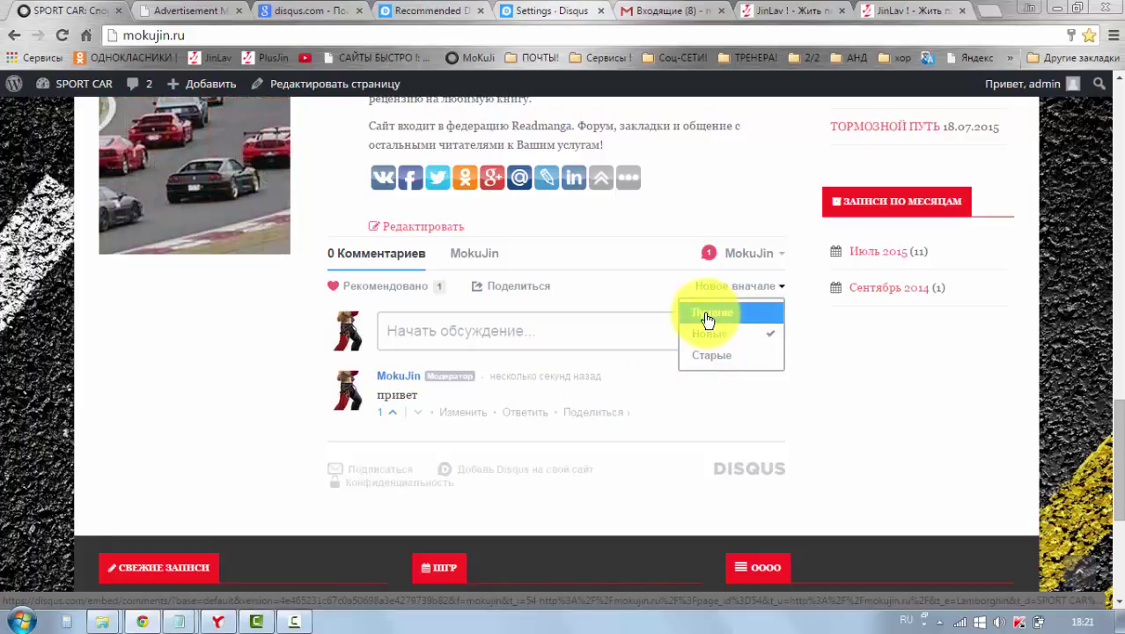
pyautogui.moveTo(389, 416)
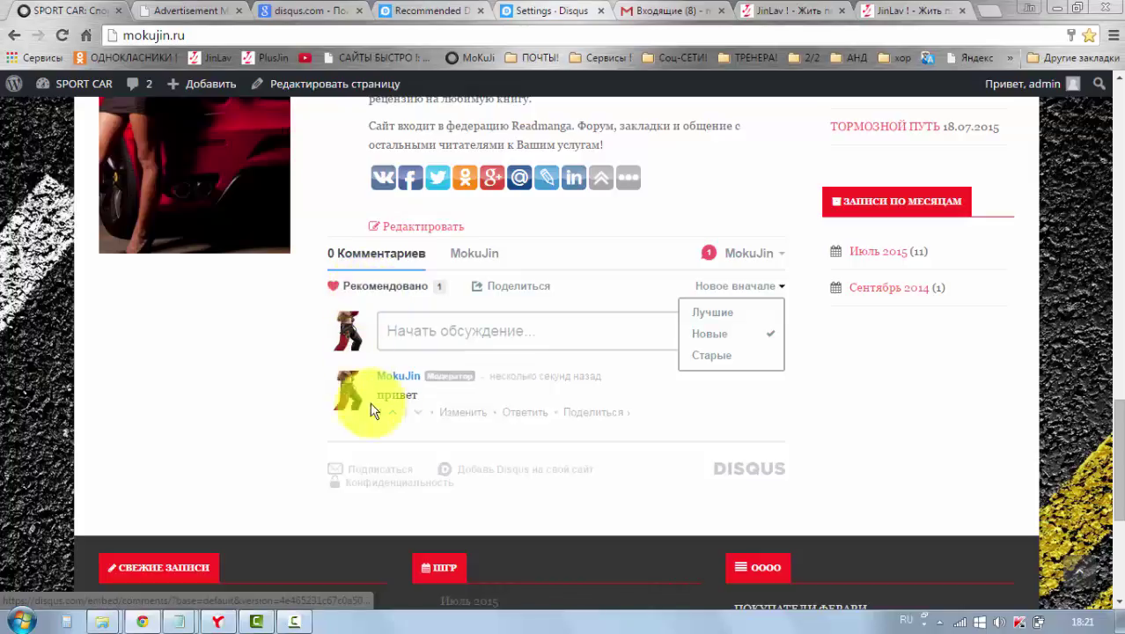
pyautogui.click(876, 390)
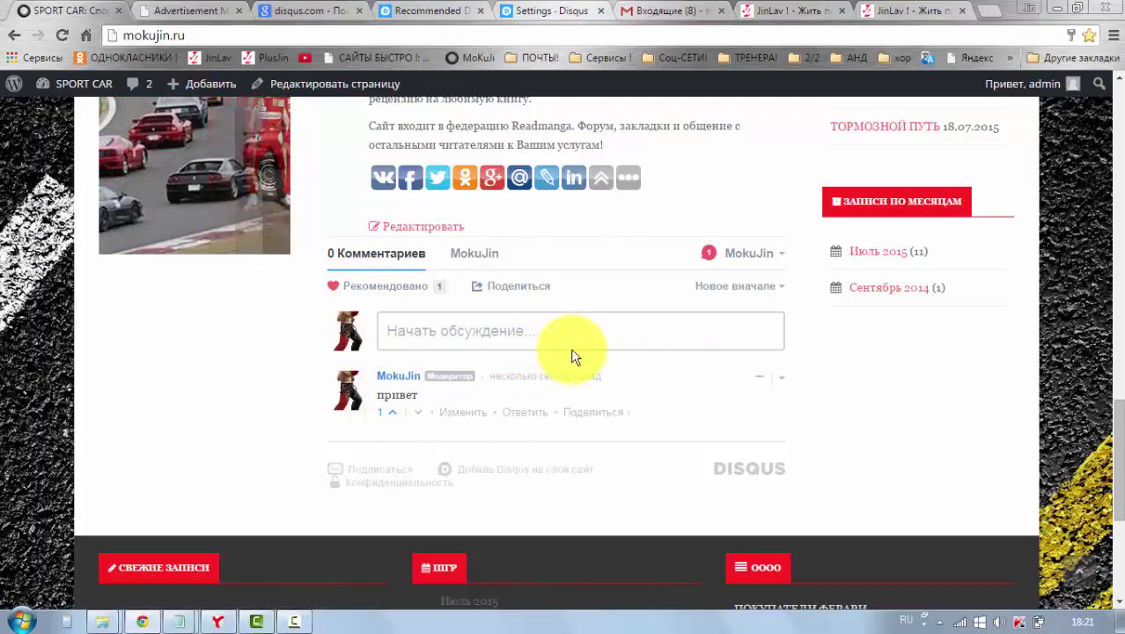
# Open the БЛОГ НОВОСТЕЙ category from the home page's О ФЕРАРИ list and go to its first post
pyautogui.scroll(1, 581, 337)
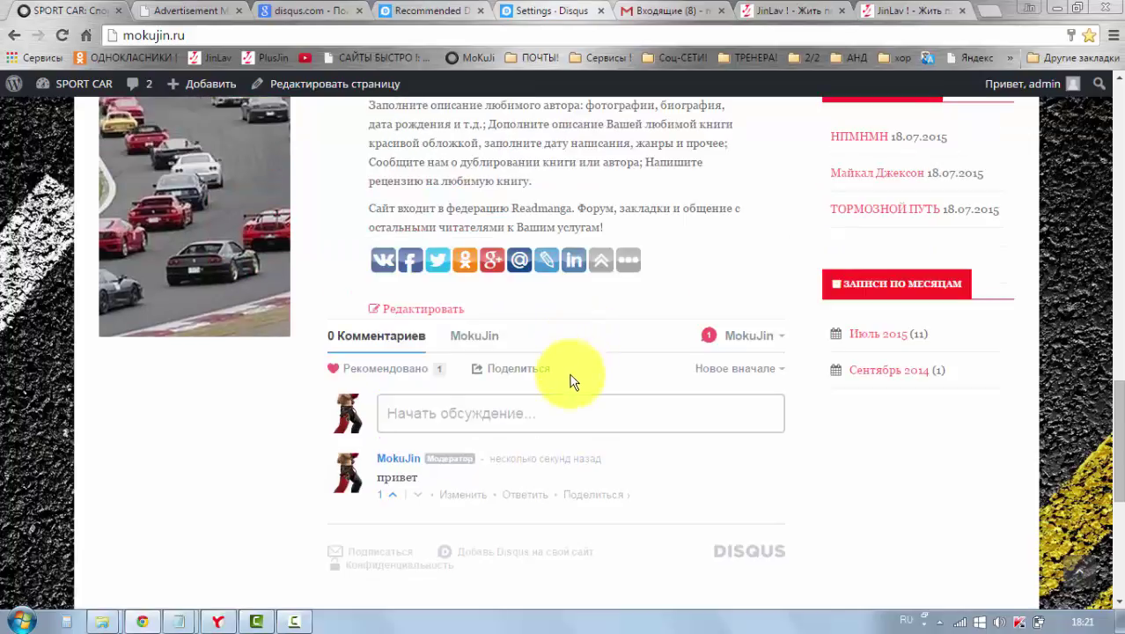
pyautogui.scroll(10, 572, 388)
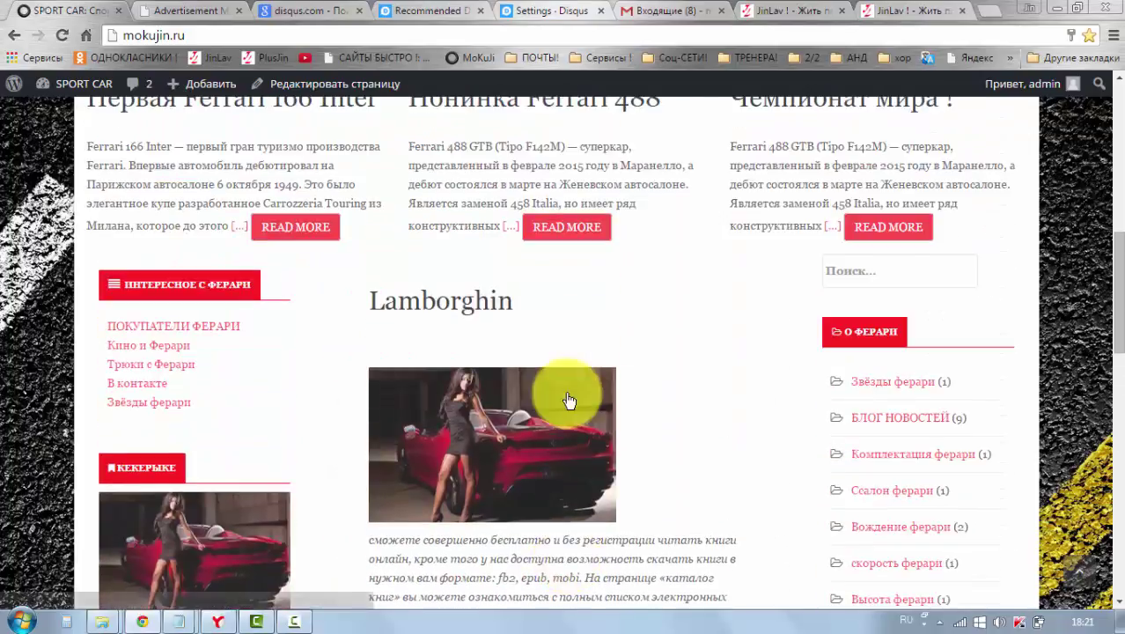
pyautogui.scroll(5, 568, 401)
pyautogui.scroll(-4, 569, 400)
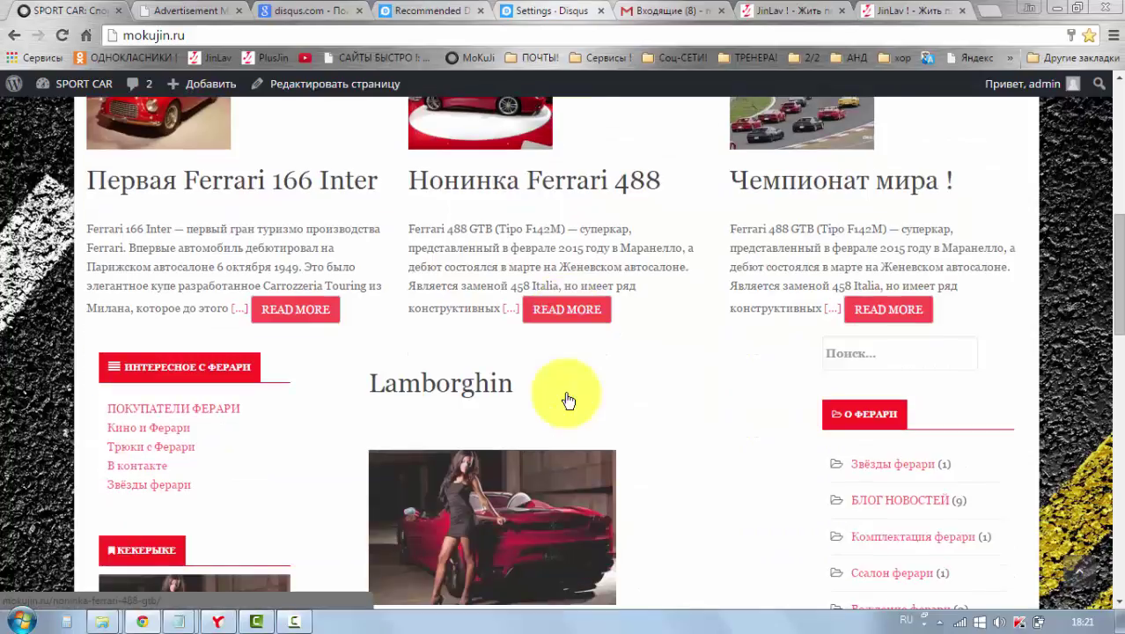
pyautogui.scroll(-1, 568, 400)
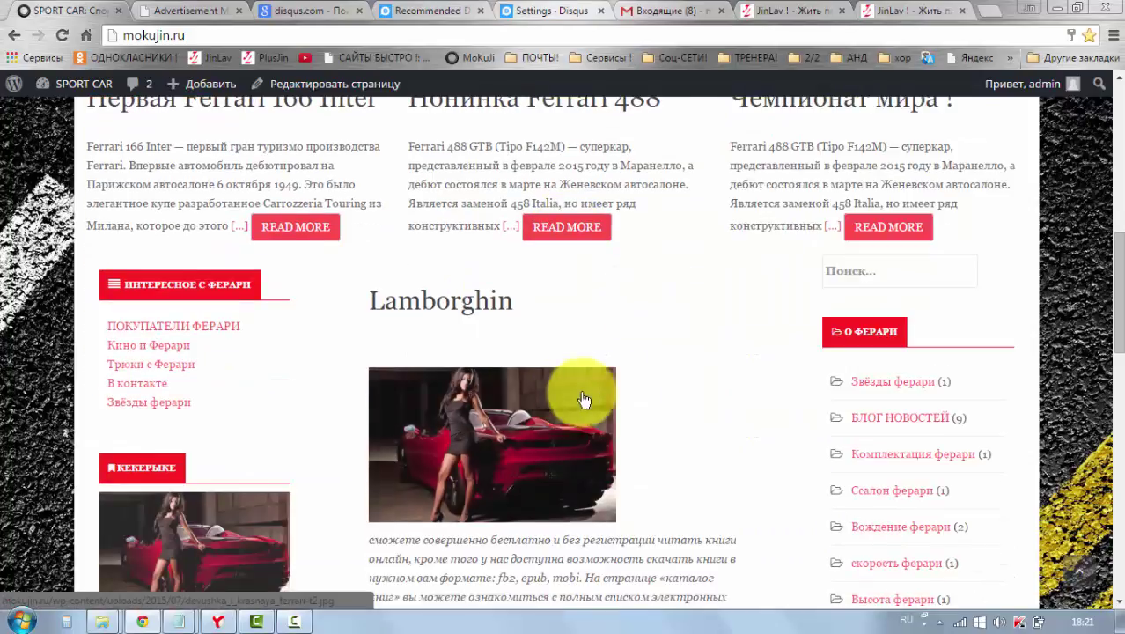
pyautogui.click(883, 420)
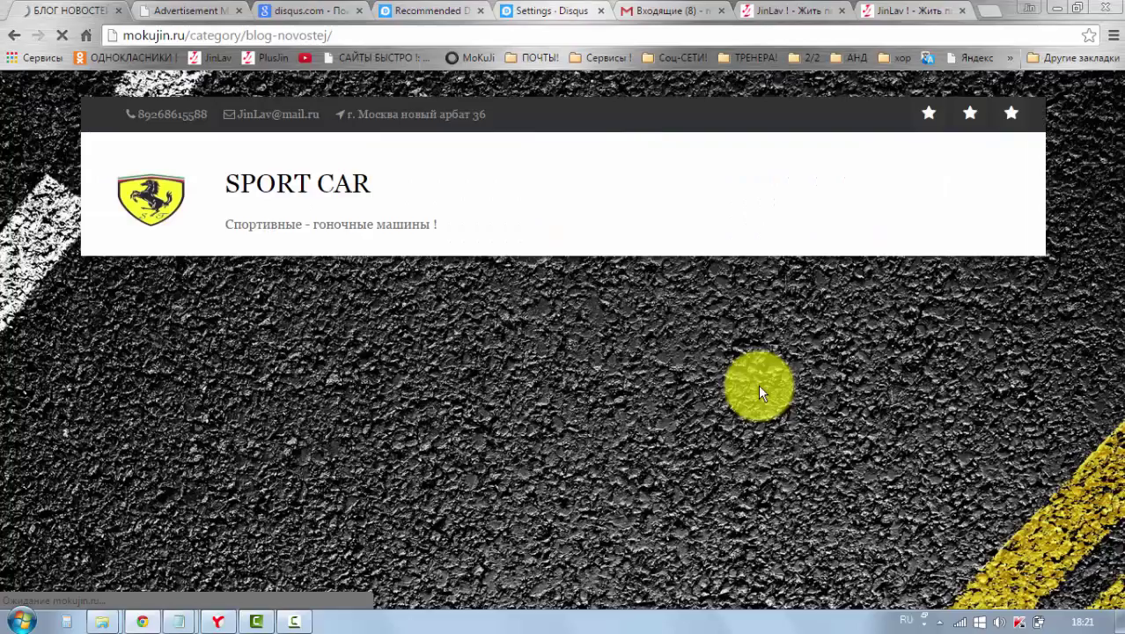
pyautogui.scroll(-1, 549, 376)
pyautogui.scroll(-5, 548, 377)
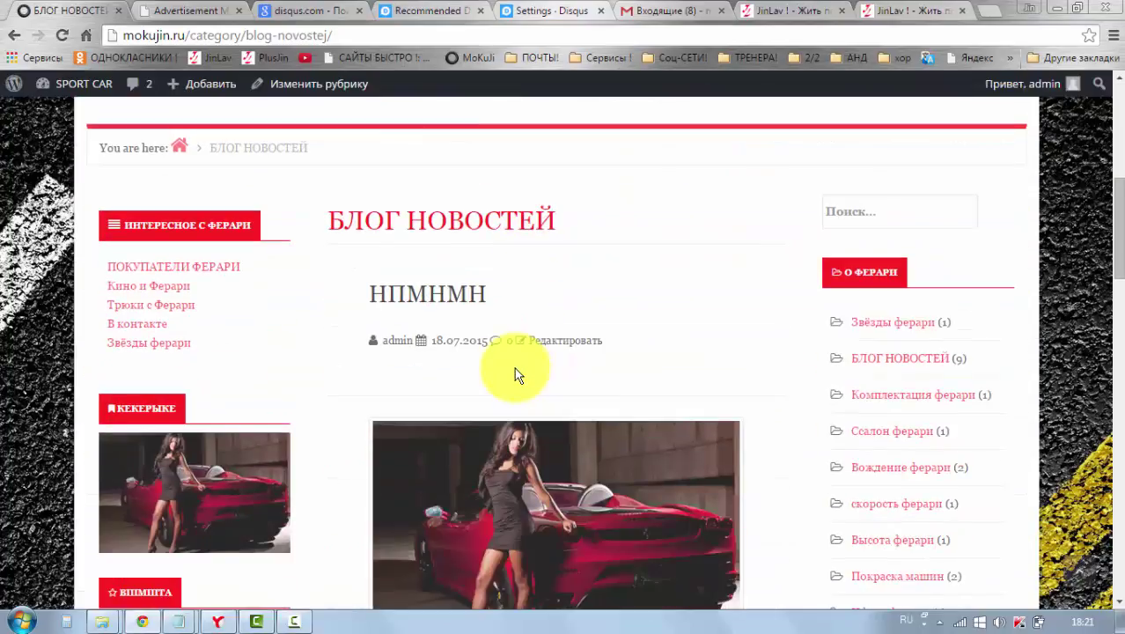
# Open the НПМНМН post and examine the Disqus comment section below it
pyautogui.click(439, 303)
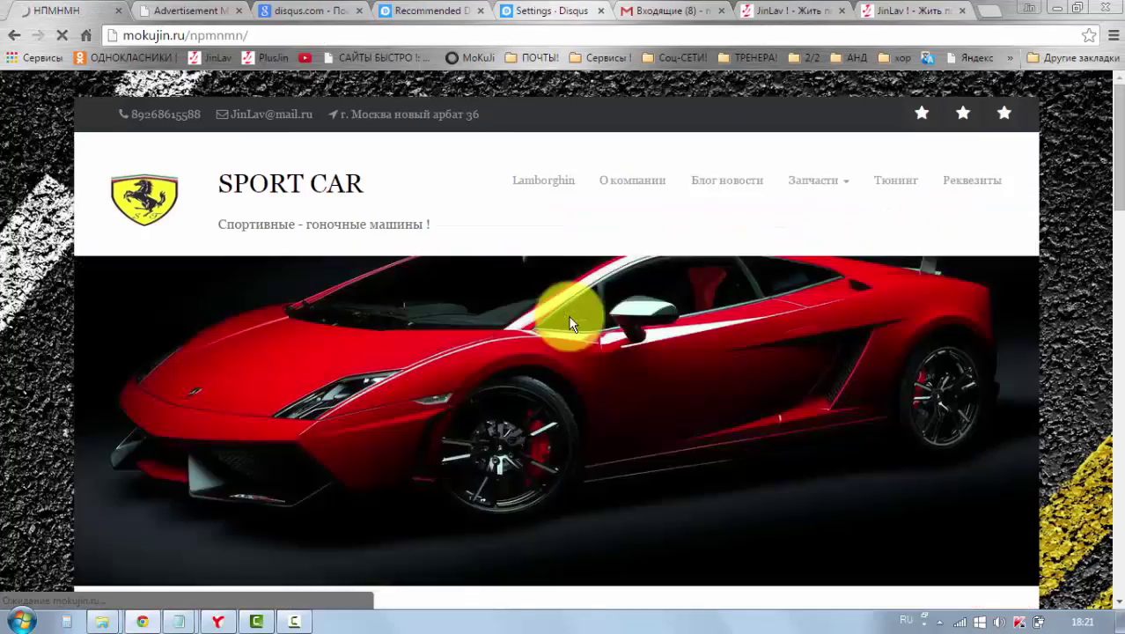
pyautogui.scroll(-6, 612, 328)
pyautogui.scroll(-4, 614, 336)
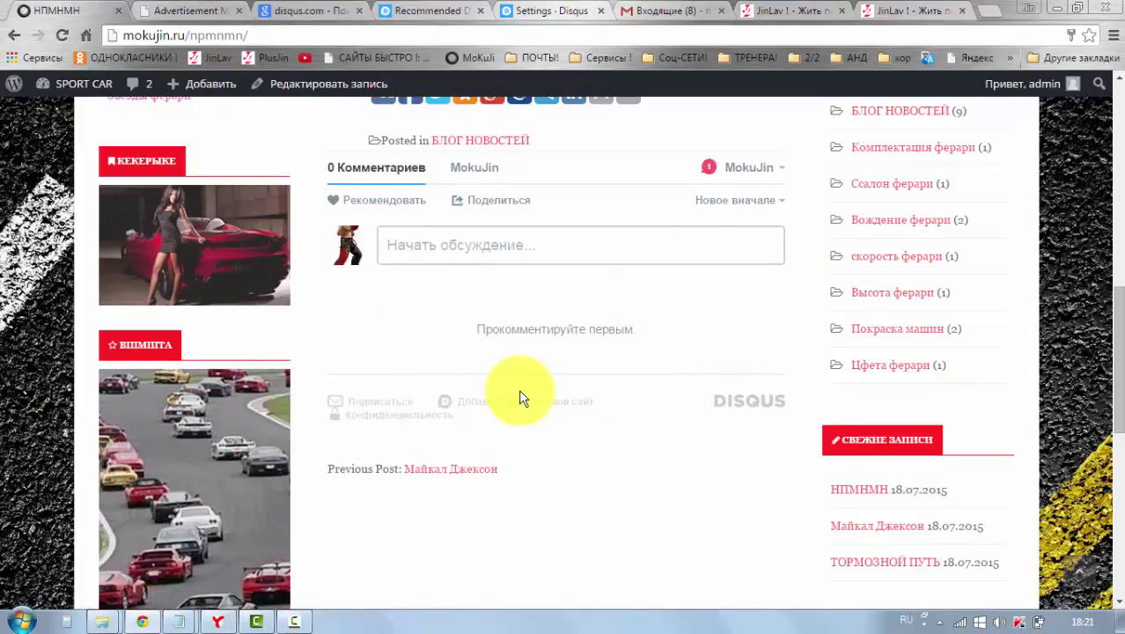
pyautogui.scroll(2, 519, 398)
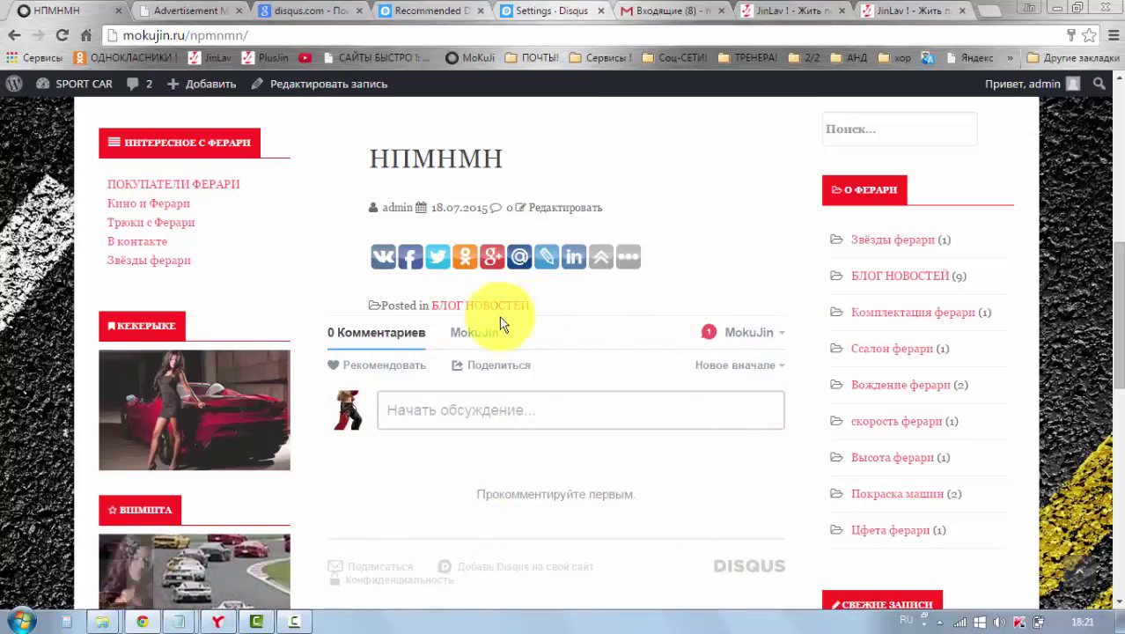
# Return to the Disqus profile settings and log out of the Disqus account
pyautogui.click(523, 9)
pyautogui.scroll(-1, 688, 271)
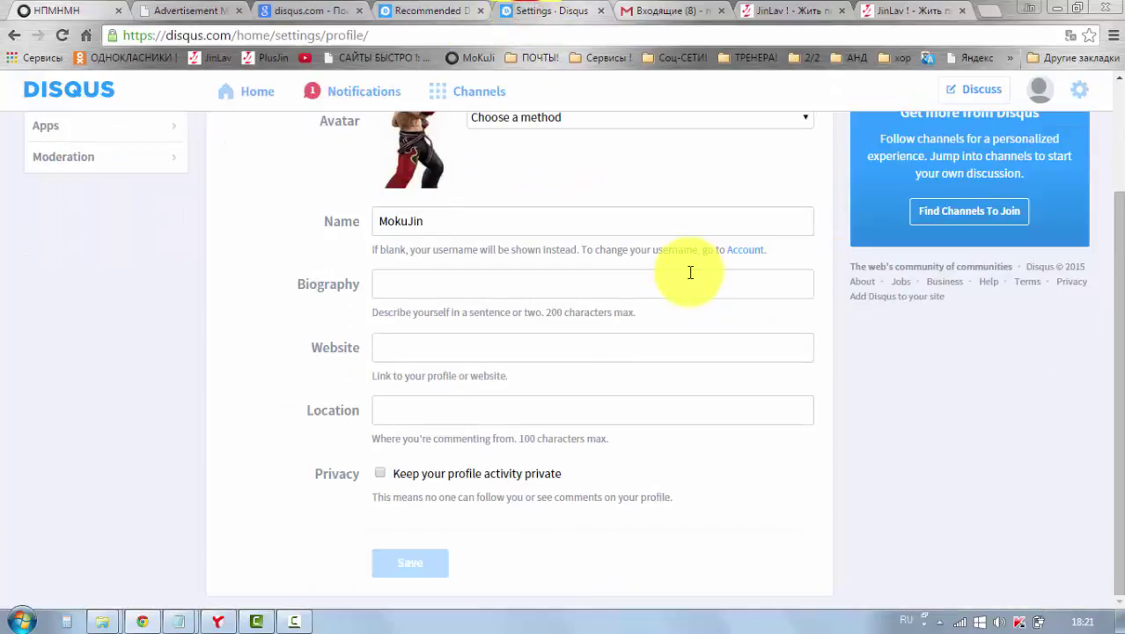
pyautogui.scroll(2, 690, 276)
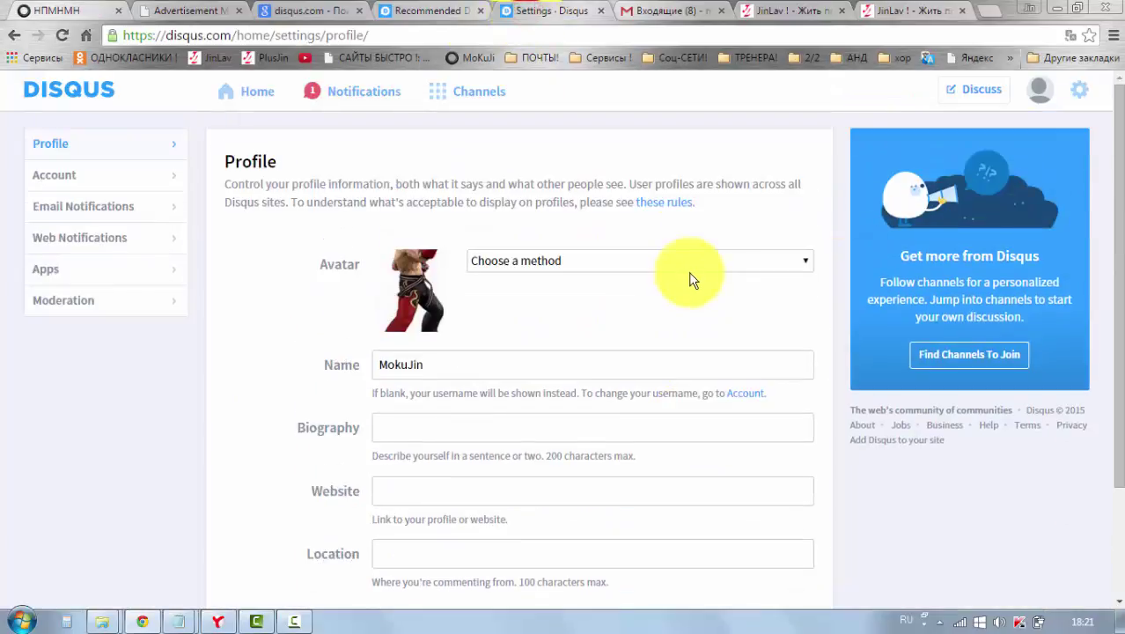
pyautogui.click(1081, 91)
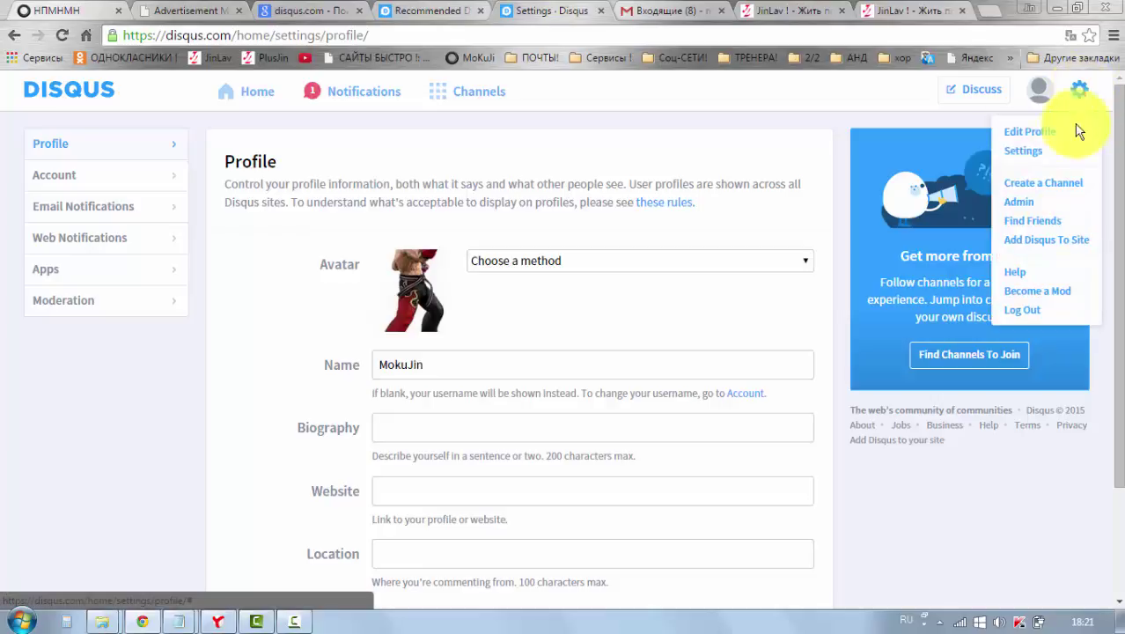
pyautogui.click(1028, 311)
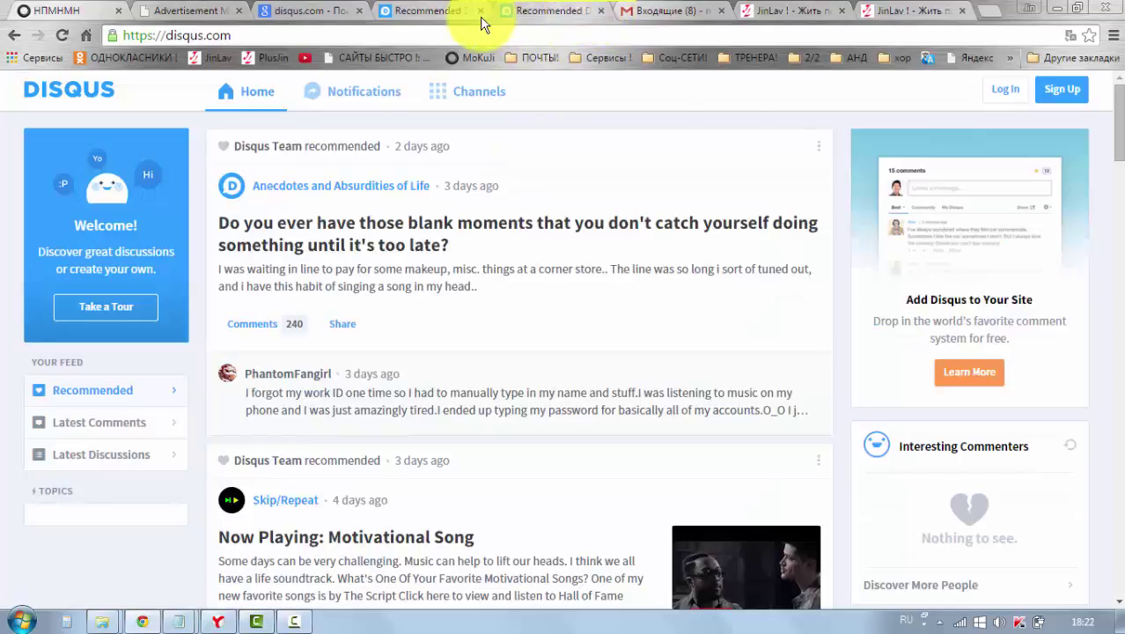
# Close both open disqus.com pages in the browser
pyautogui.click(479, 12)
pyautogui.click(450, 13)
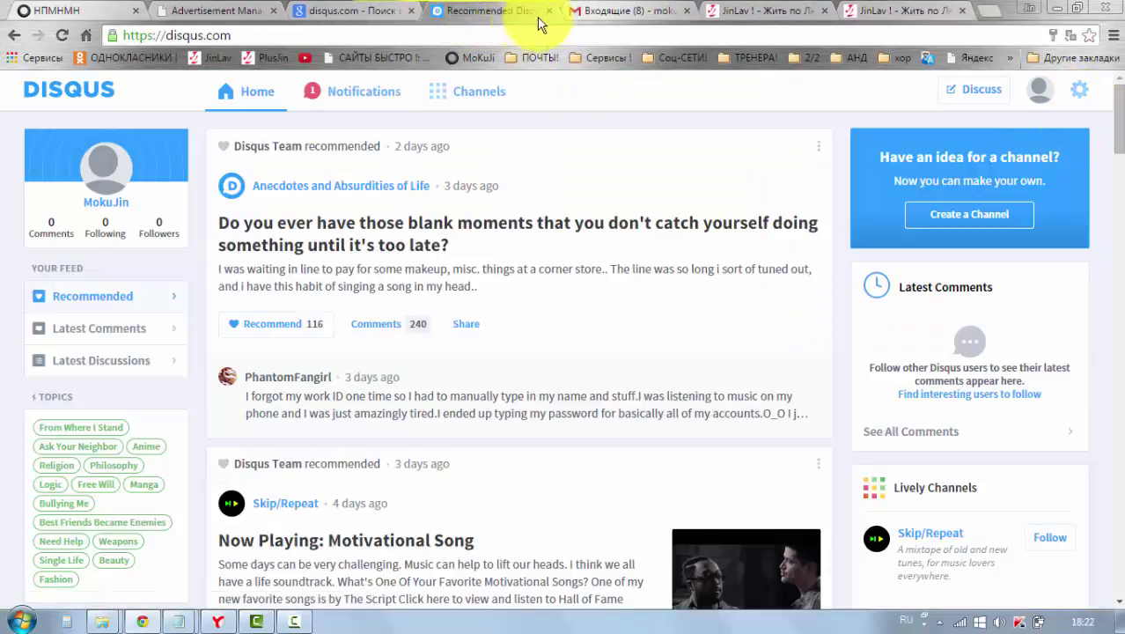
pyautogui.click(549, 11)
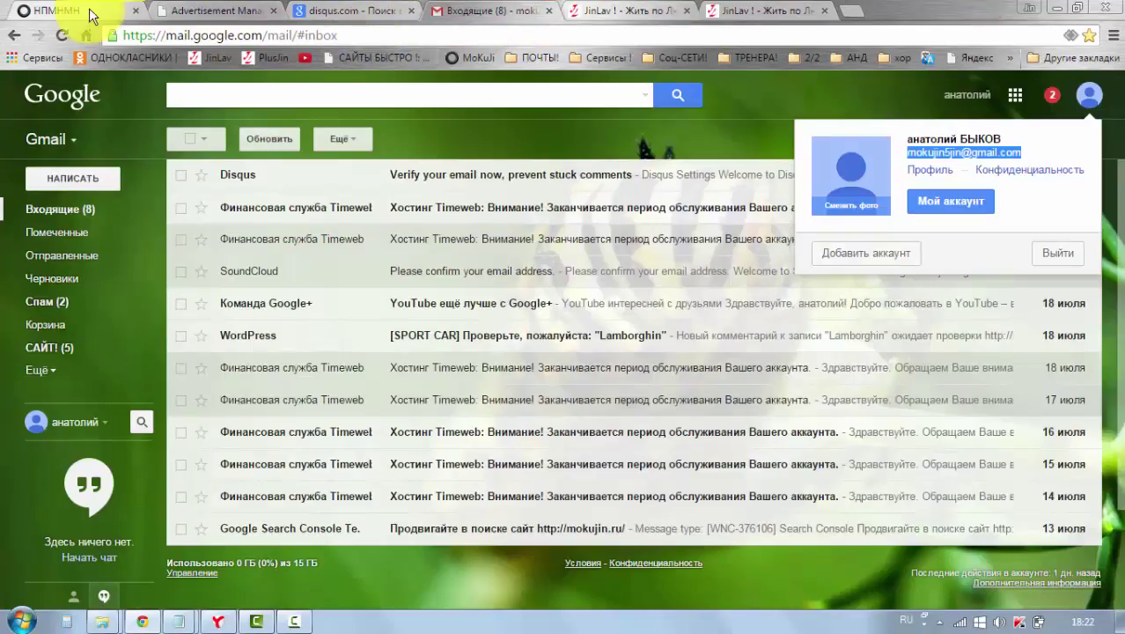
# Go back to the НПМНМН post and log MokuJin out of its Disqus comment section
pyautogui.click(82, 10)
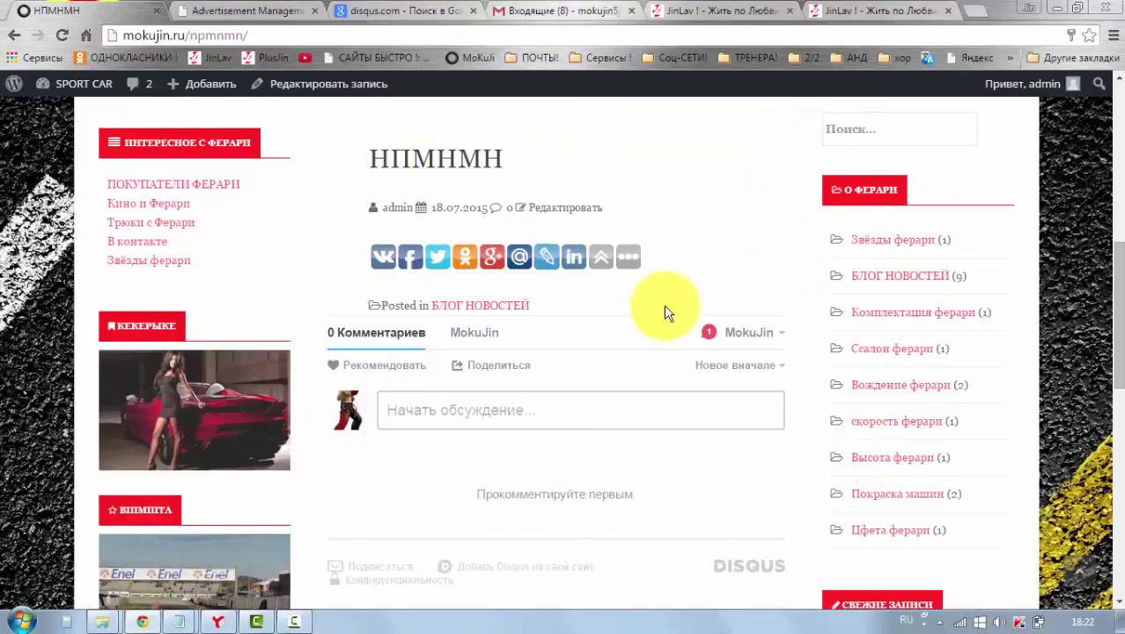
pyautogui.click(780, 336)
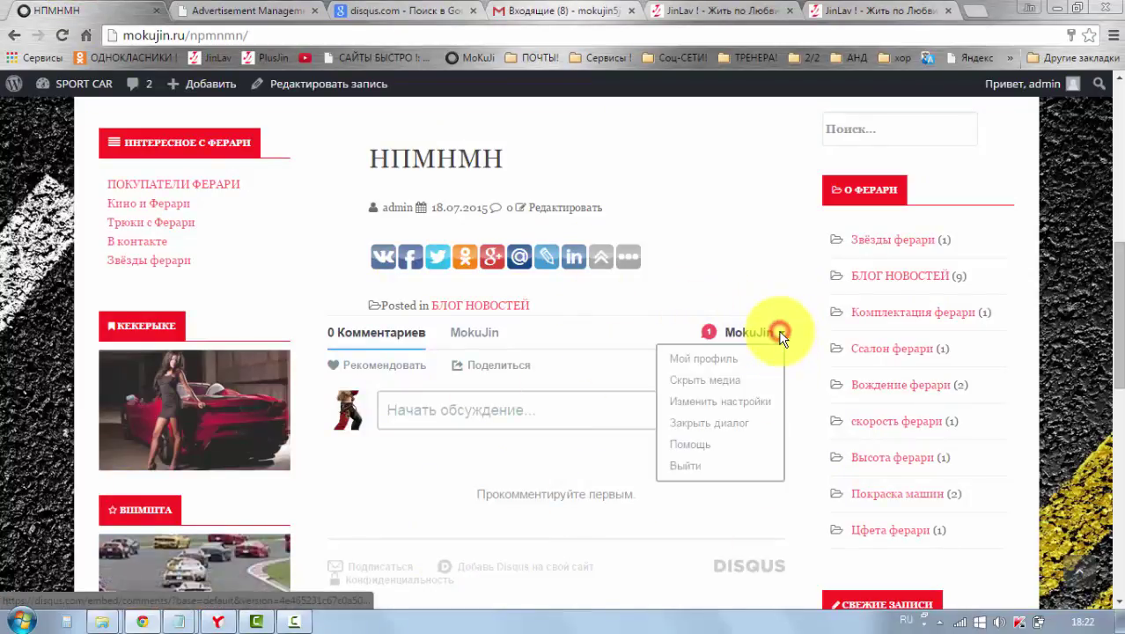
pyautogui.click(684, 467)
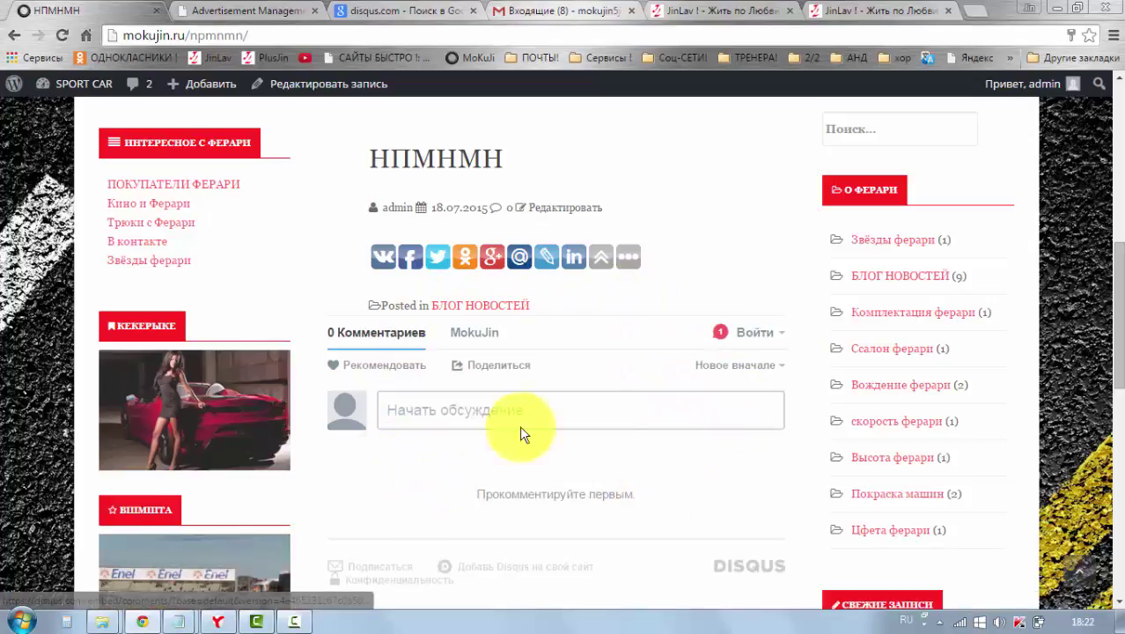
# Write the comment нпмлмк in the Disqus form of the НПМНМН post while logged out
pyautogui.click(522, 409)
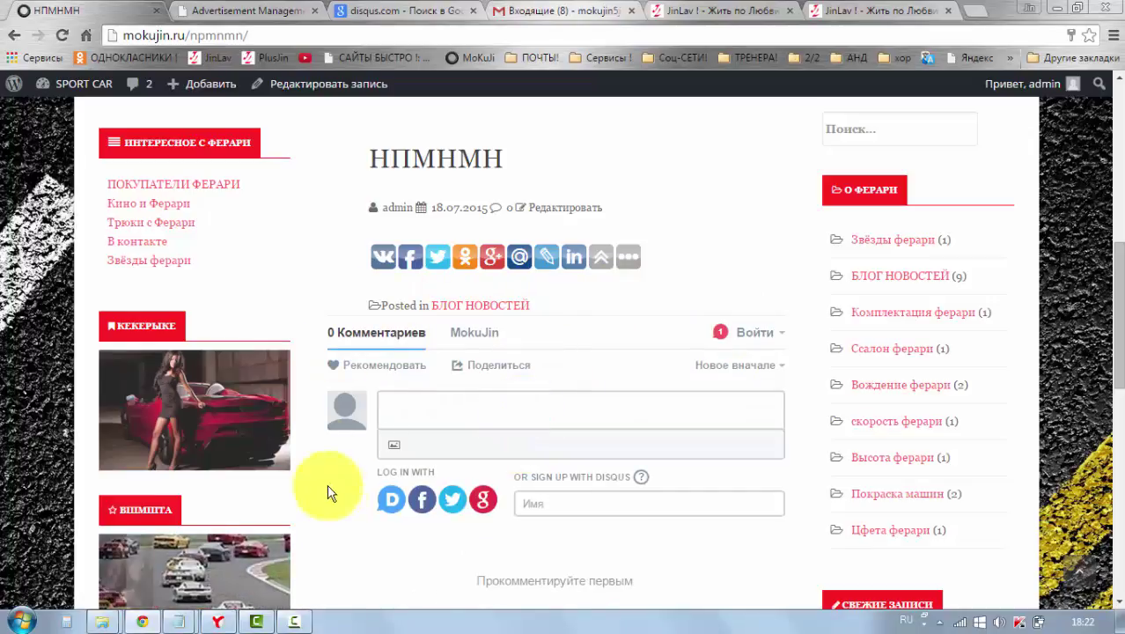
pyautogui.click(397, 405)
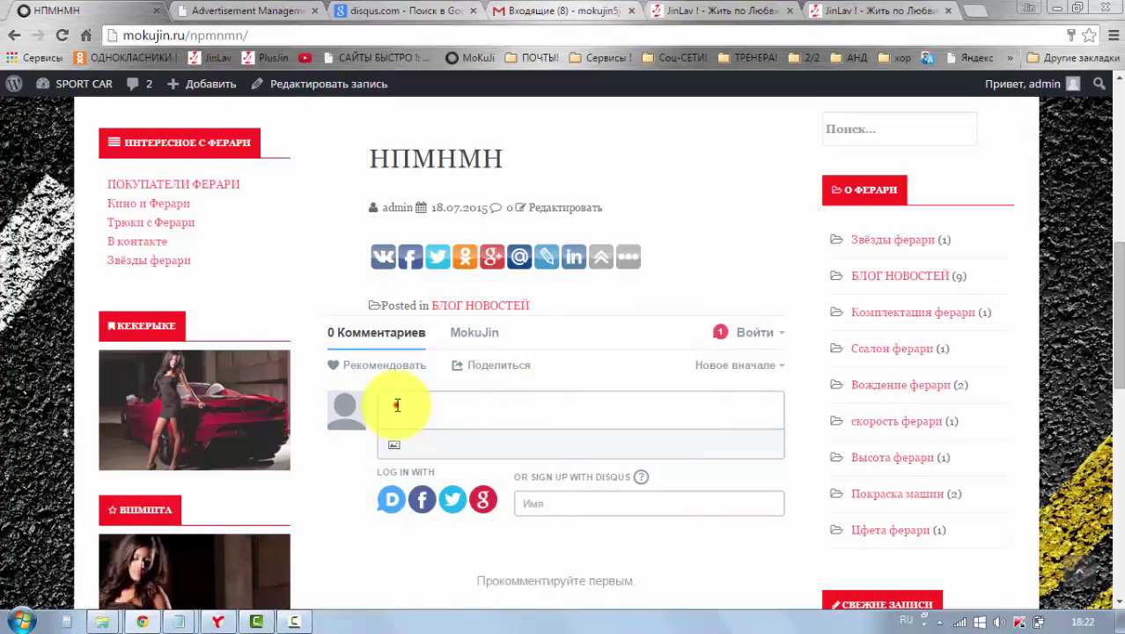
pyautogui.write('нпмнм')
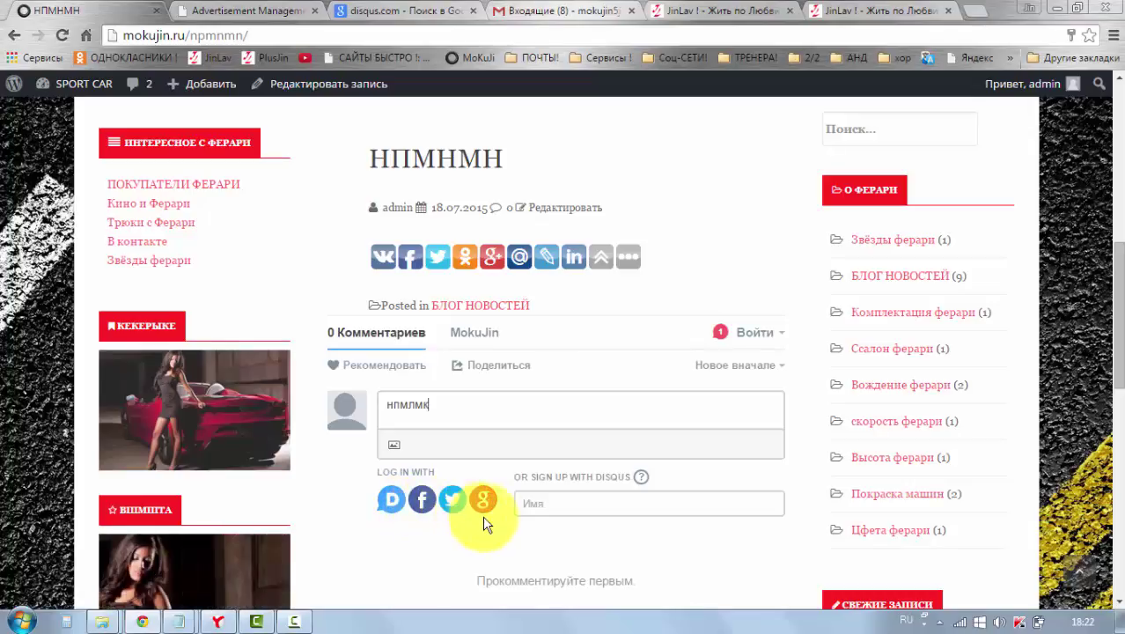
# View the Facebook and Google authorization requests for logging in to Disqus, closing each without granting access
pyautogui.click(421, 499)
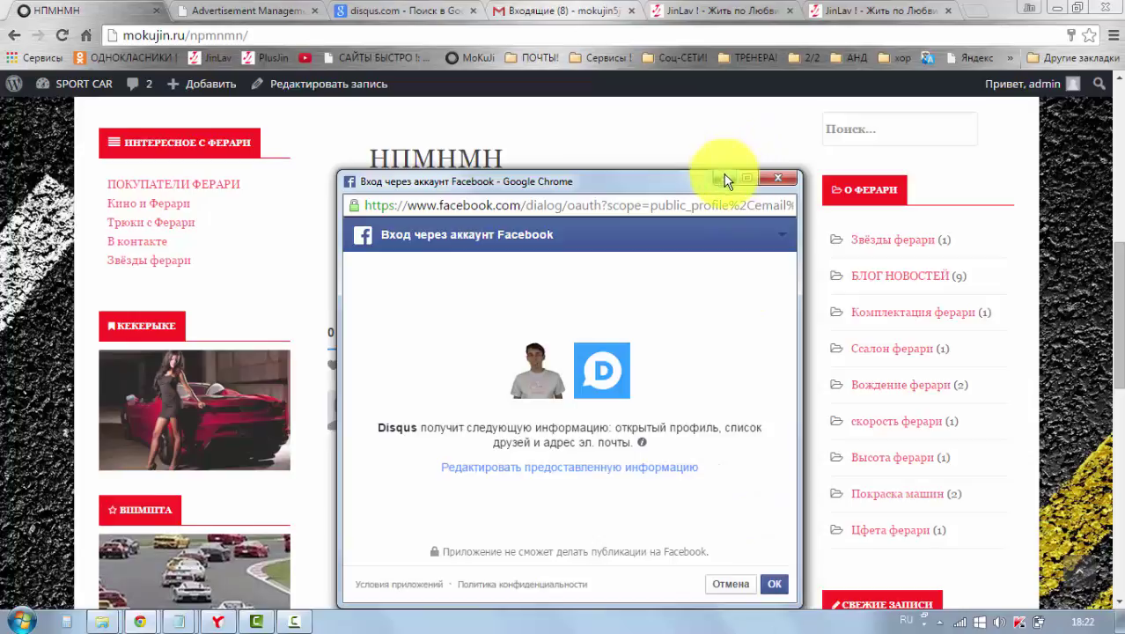
pyautogui.click(778, 177)
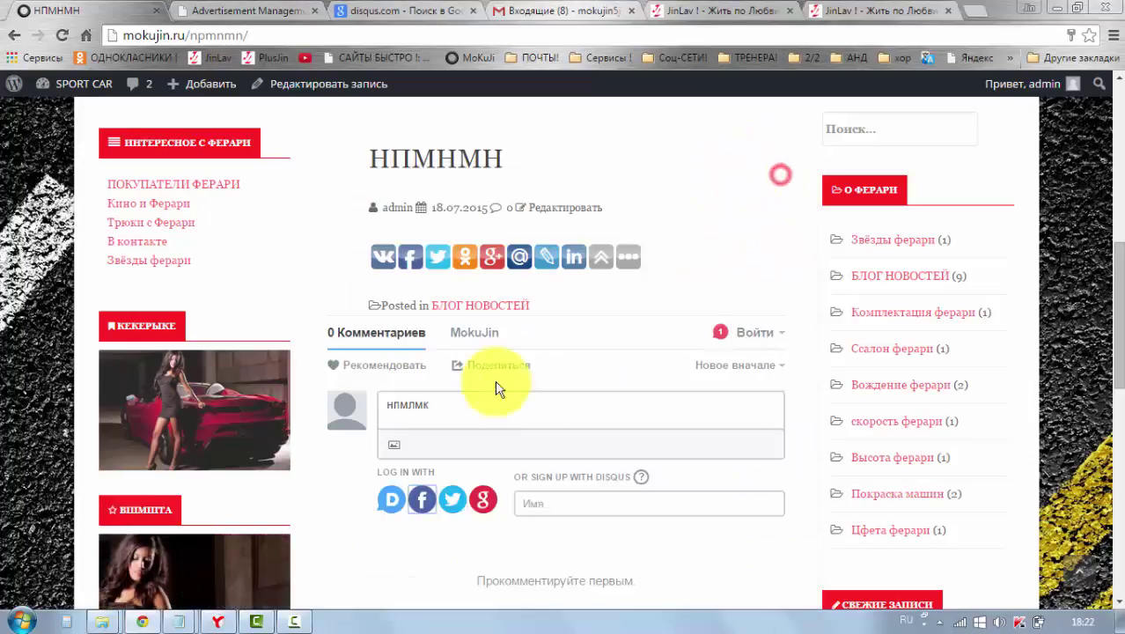
pyautogui.click(477, 508)
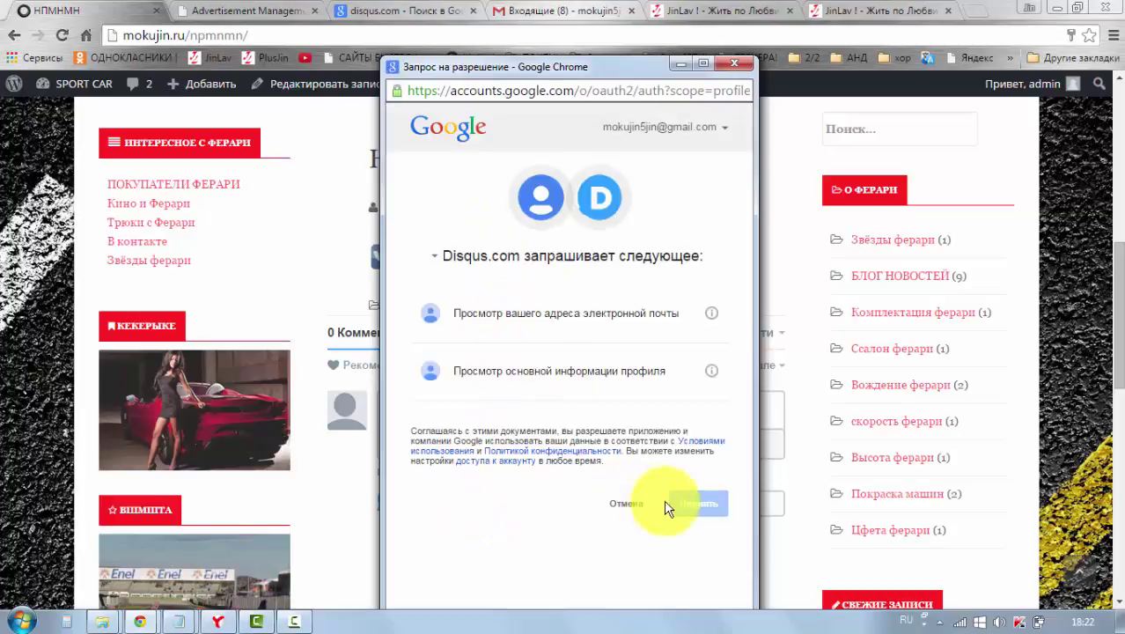
pyautogui.click(732, 66)
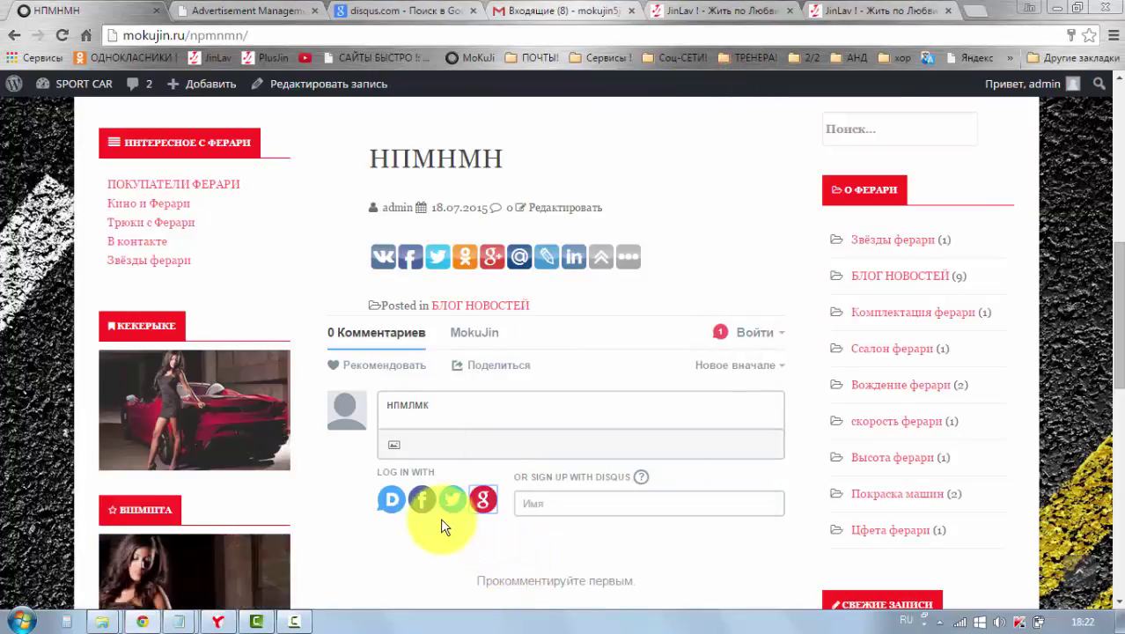
# Expand the Disqus sign-up fields under the comment and dismiss the name suggestions, leaving the fields empty
pyautogui.scroll(-1, 442, 525)
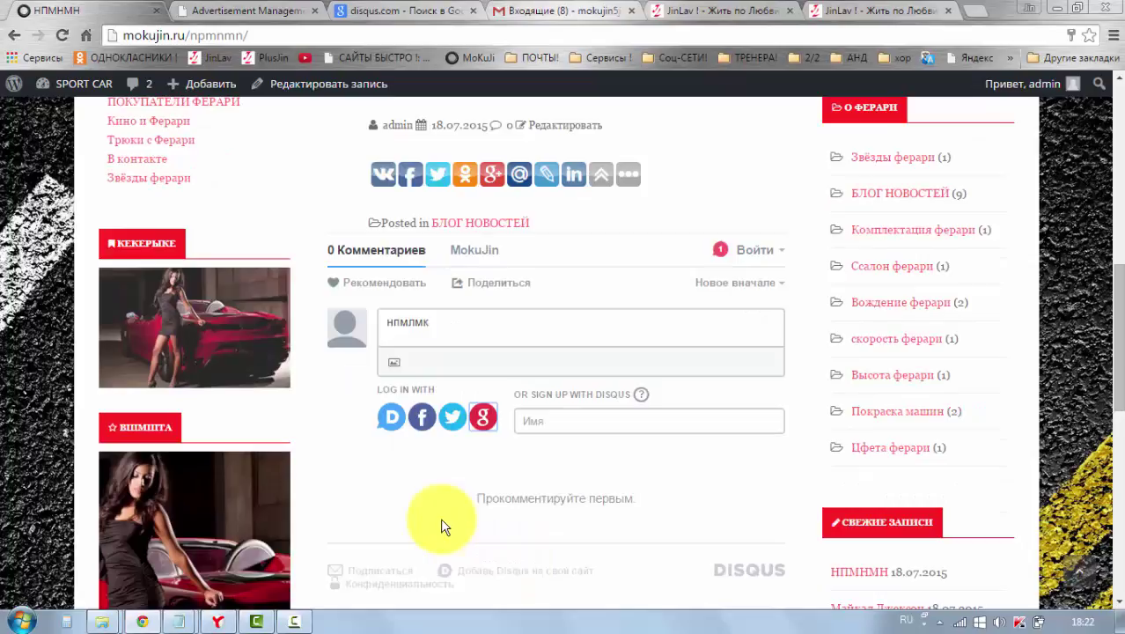
pyautogui.click(539, 420)
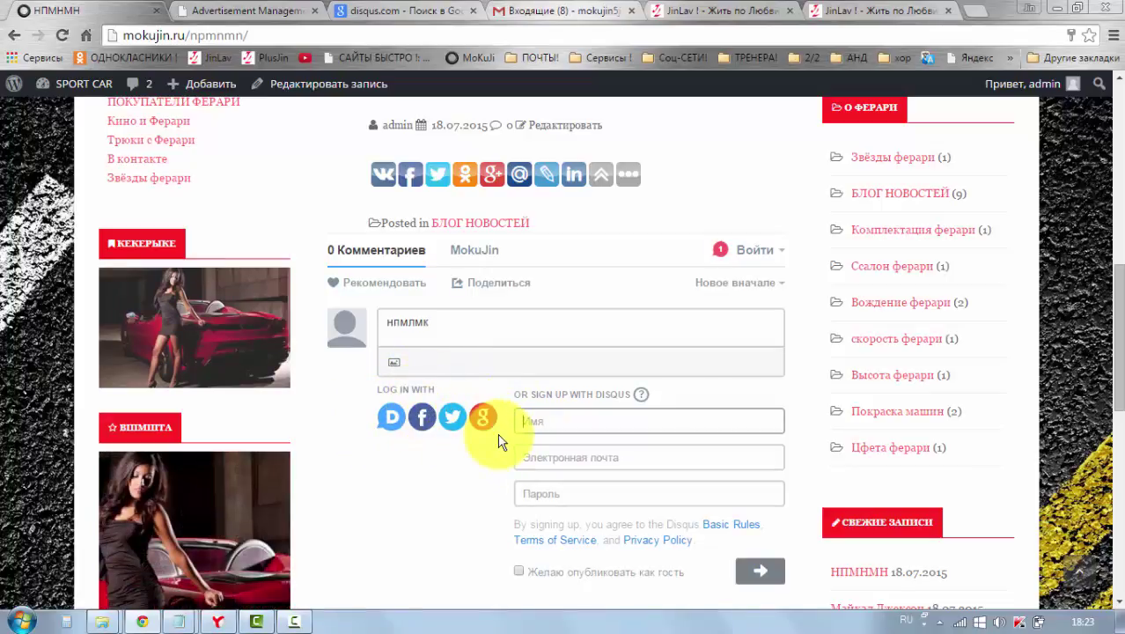
pyautogui.click(530, 419)
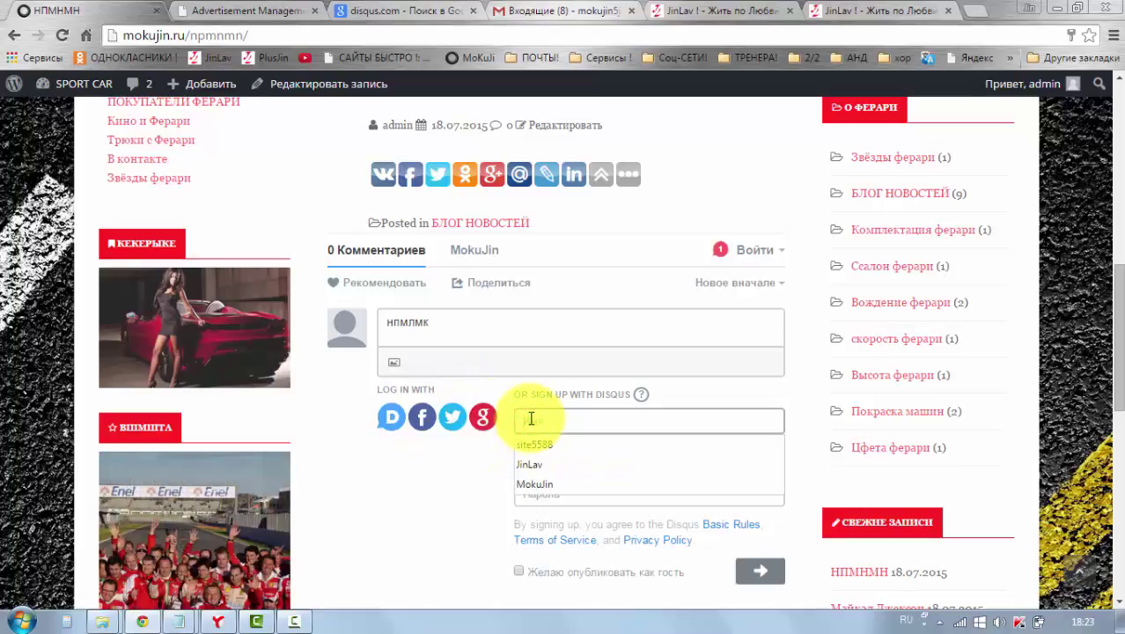
pyautogui.click(457, 481)
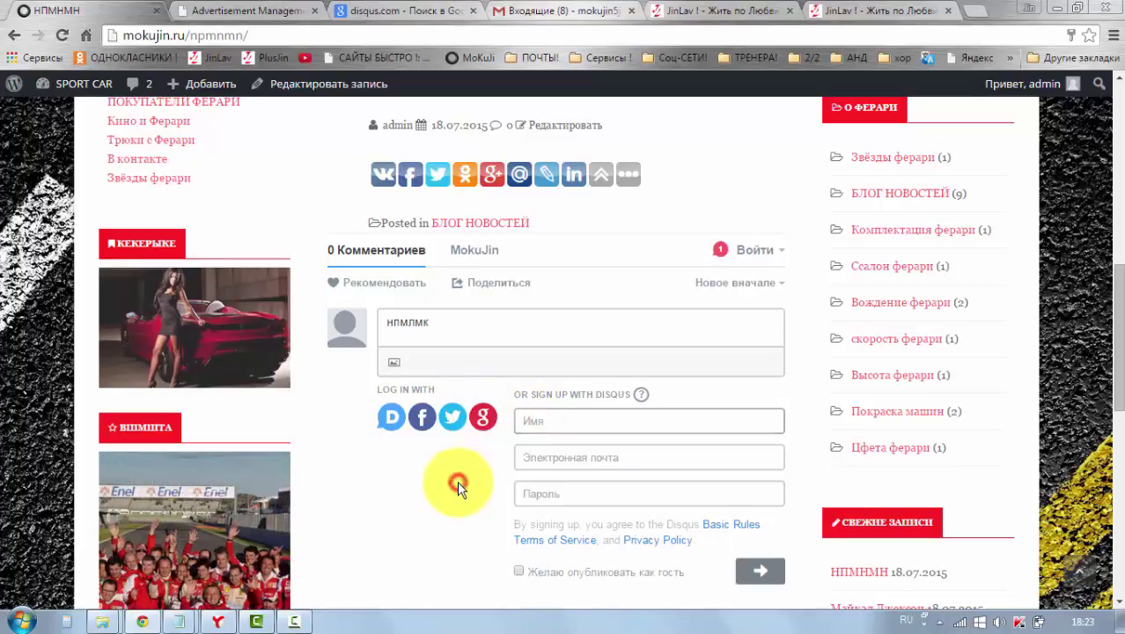
# Choose to publish the нпмлмк comment as a guest, leaving the guest name and e-mail empty for now
pyautogui.click(529, 464)
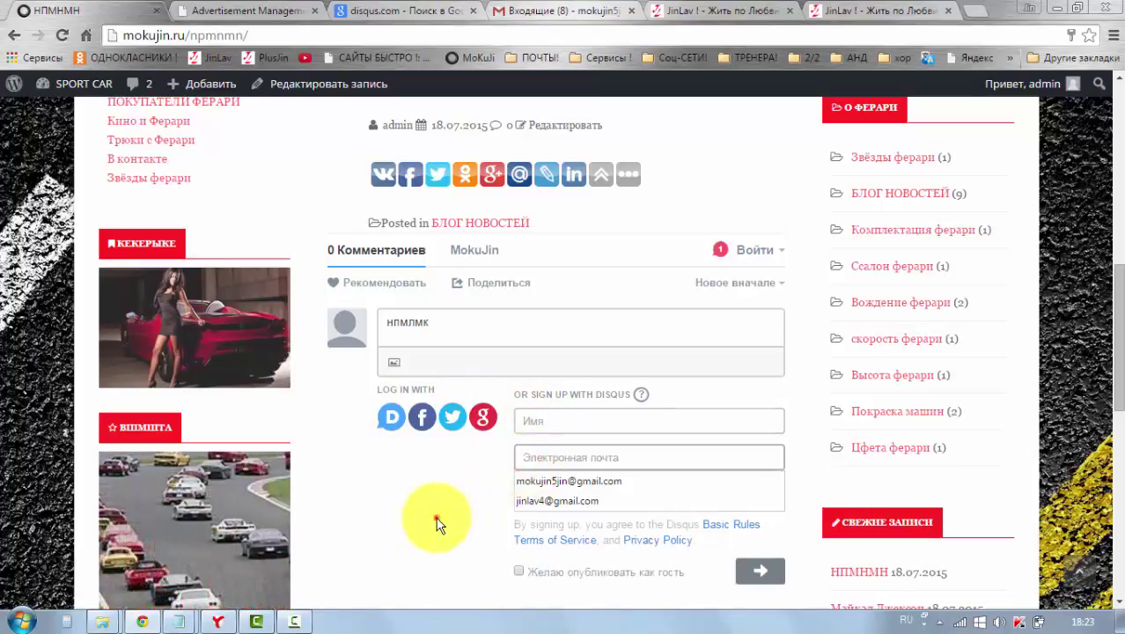
pyautogui.click(438, 518)
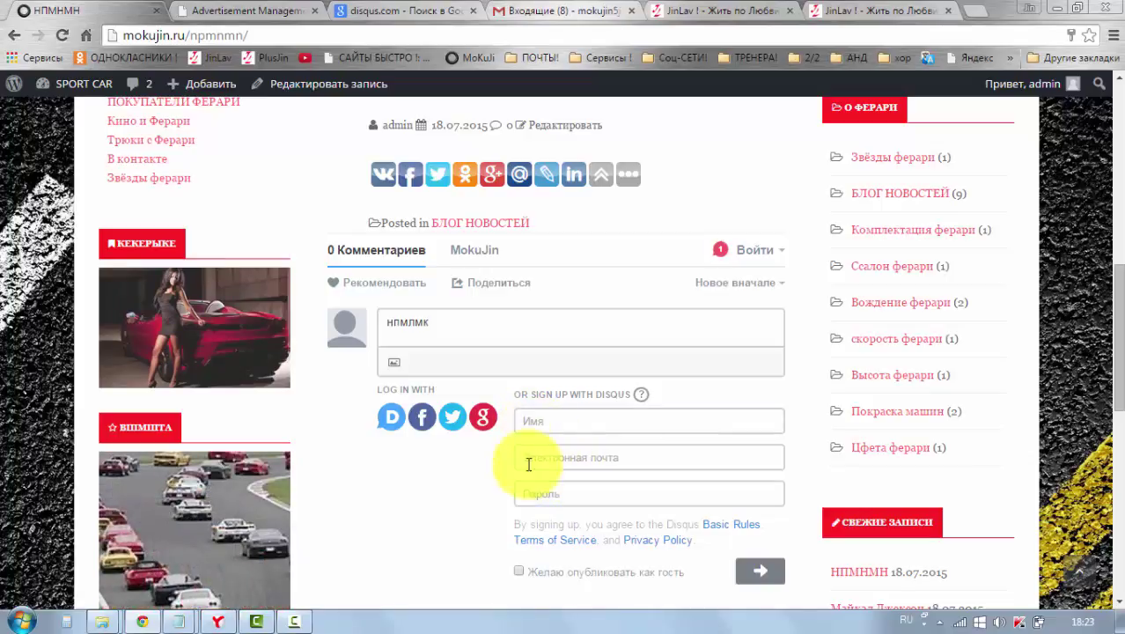
pyautogui.click(517, 574)
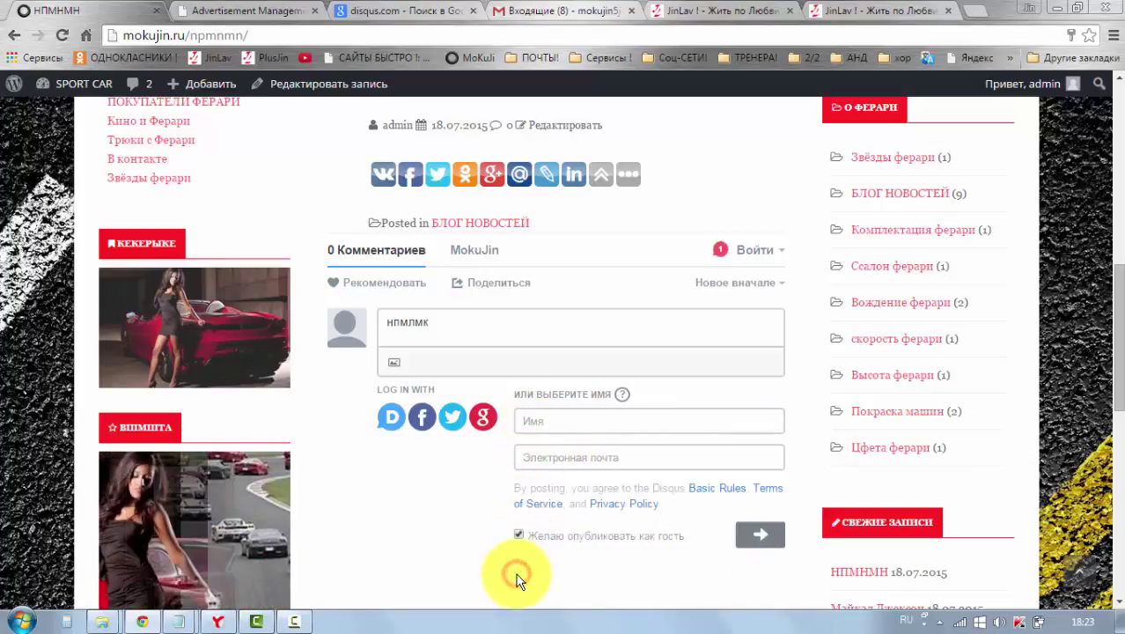
pyautogui.click(537, 422)
pyautogui.click(543, 461)
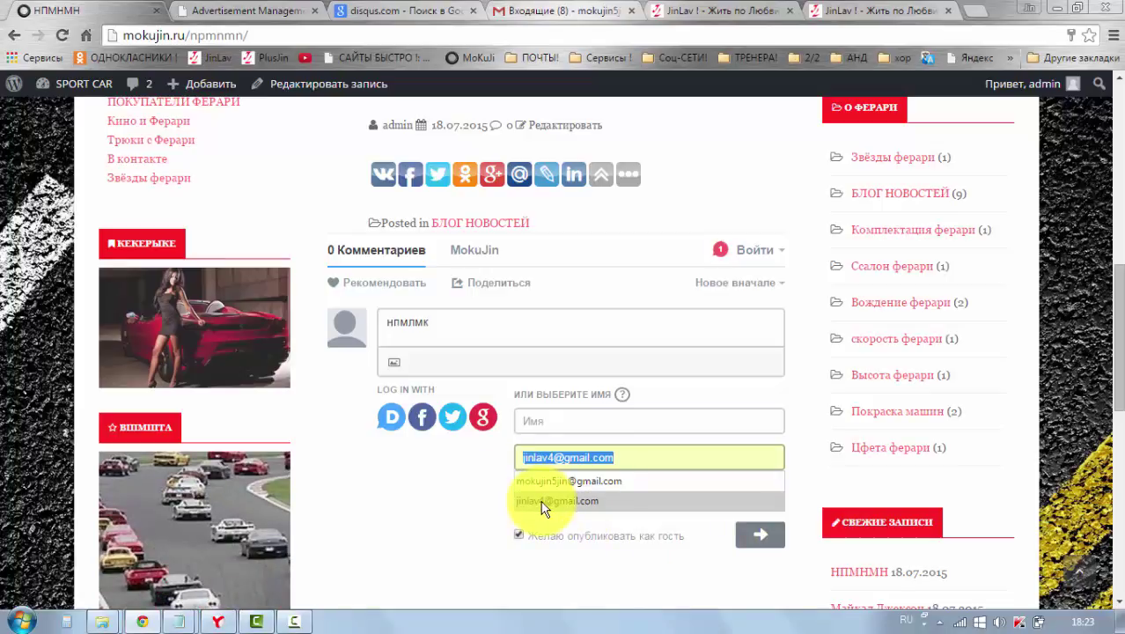
pyautogui.press('Escape')
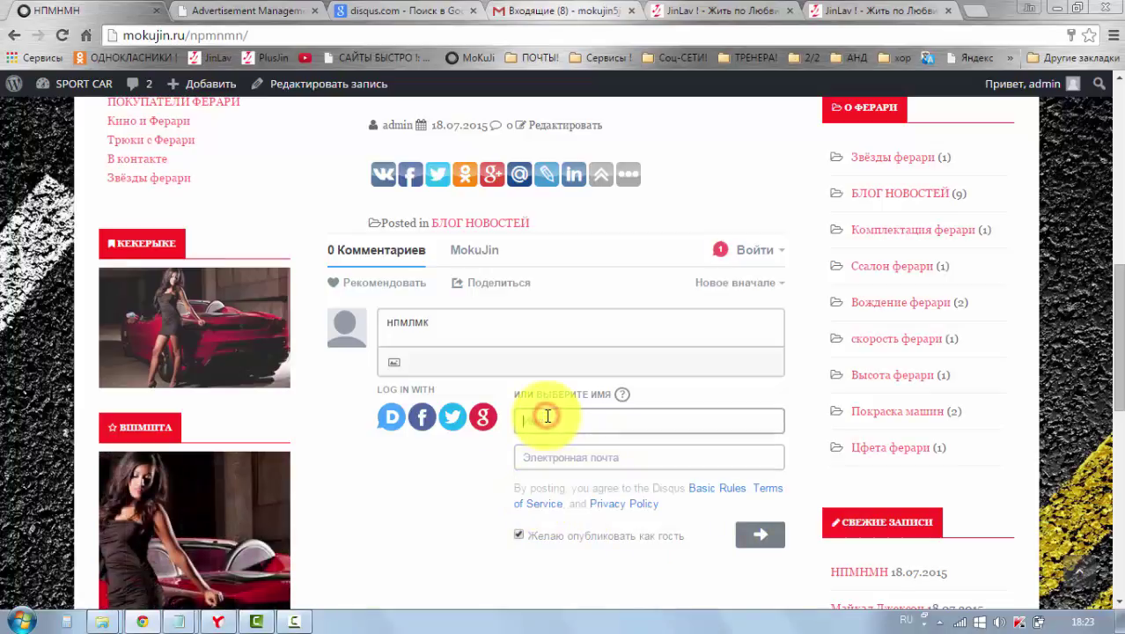
# Fill in the guest's name and e-mail in the Disqus form and post the comment нпмлмк as a guest
pyautogui.click(548, 420)
pyautogui.write('ава')
pyautogui.click(529, 458)
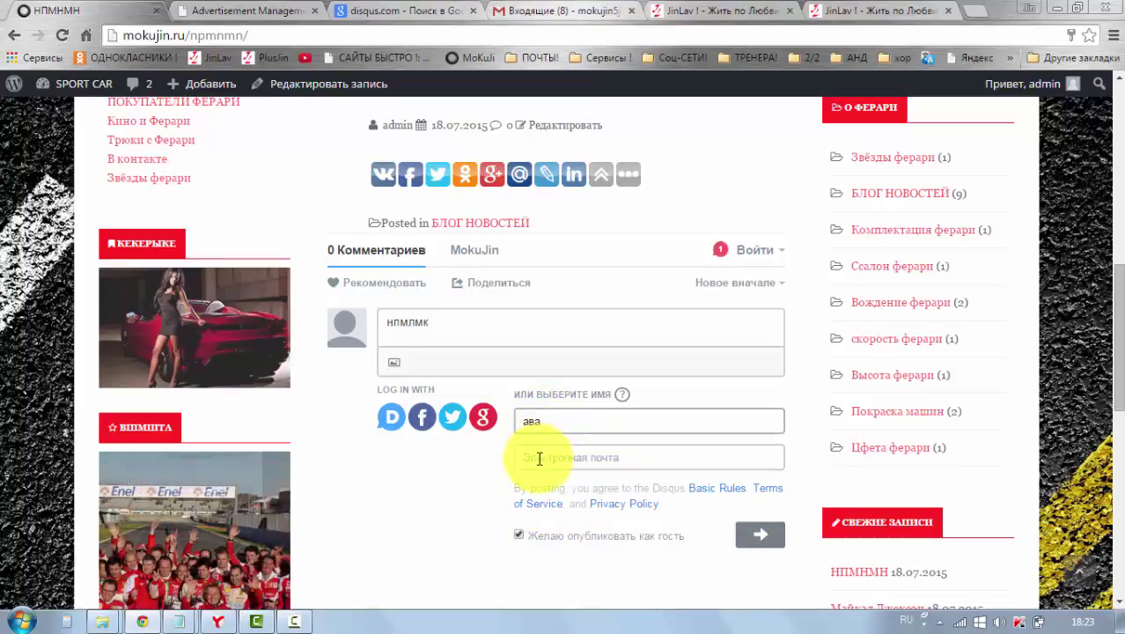
pyautogui.click(552, 502)
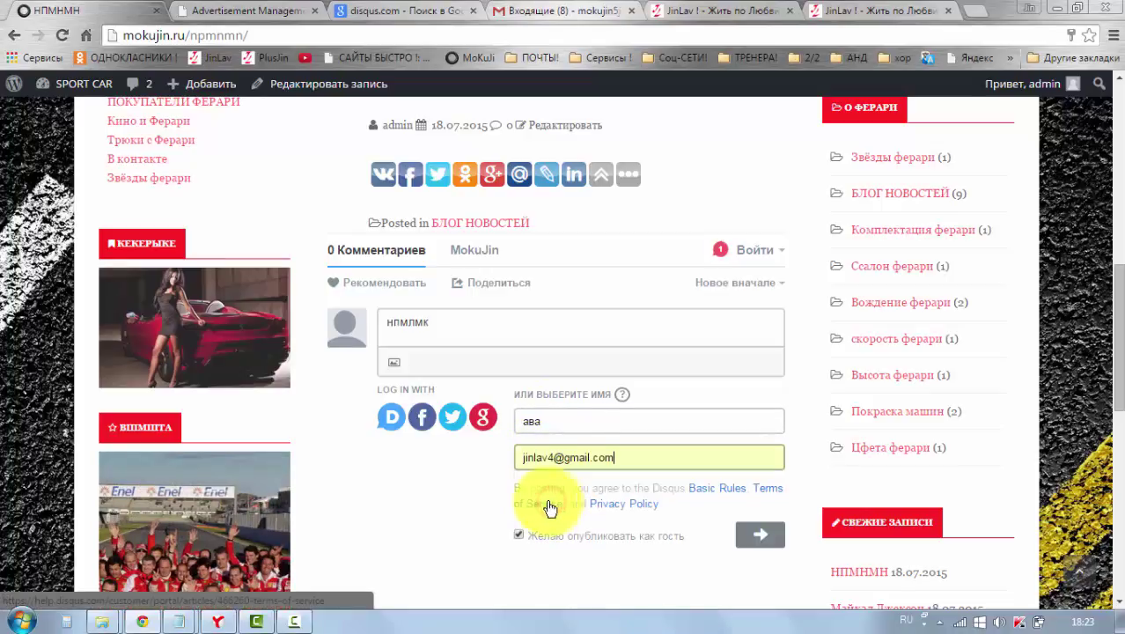
pyautogui.click(519, 535)
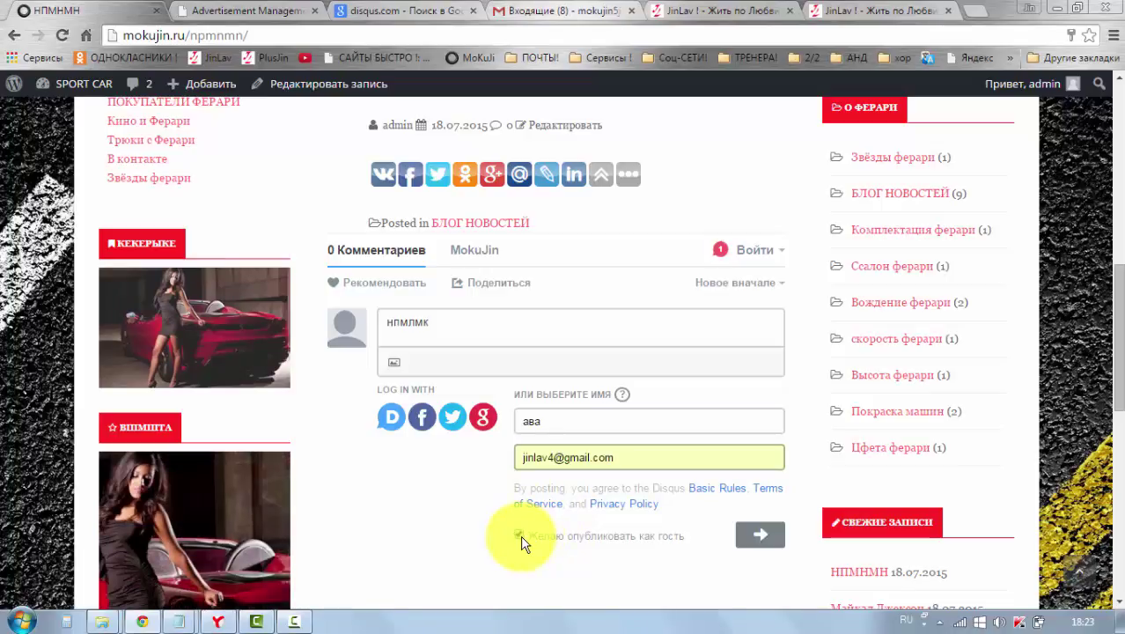
pyautogui.click(750, 544)
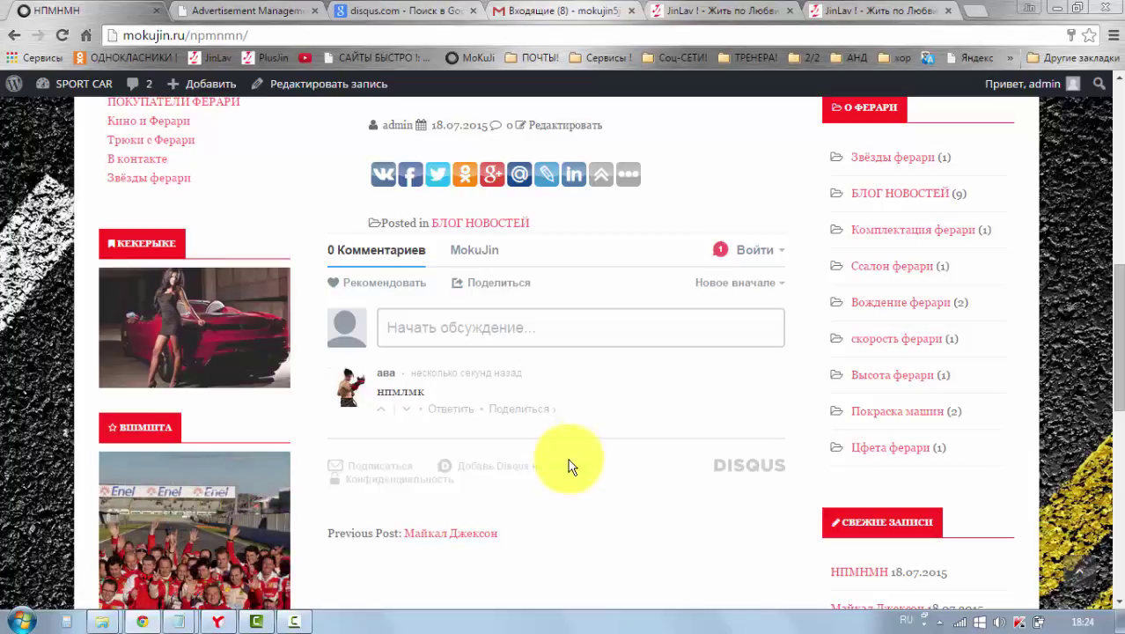
# Switch to the site's WordPress admin and open the discussion settings (Обсуждение)
pyautogui.scroll(1, 570, 465)
pyautogui.scroll(-2, 568, 465)
pyautogui.scroll(2, 568, 466)
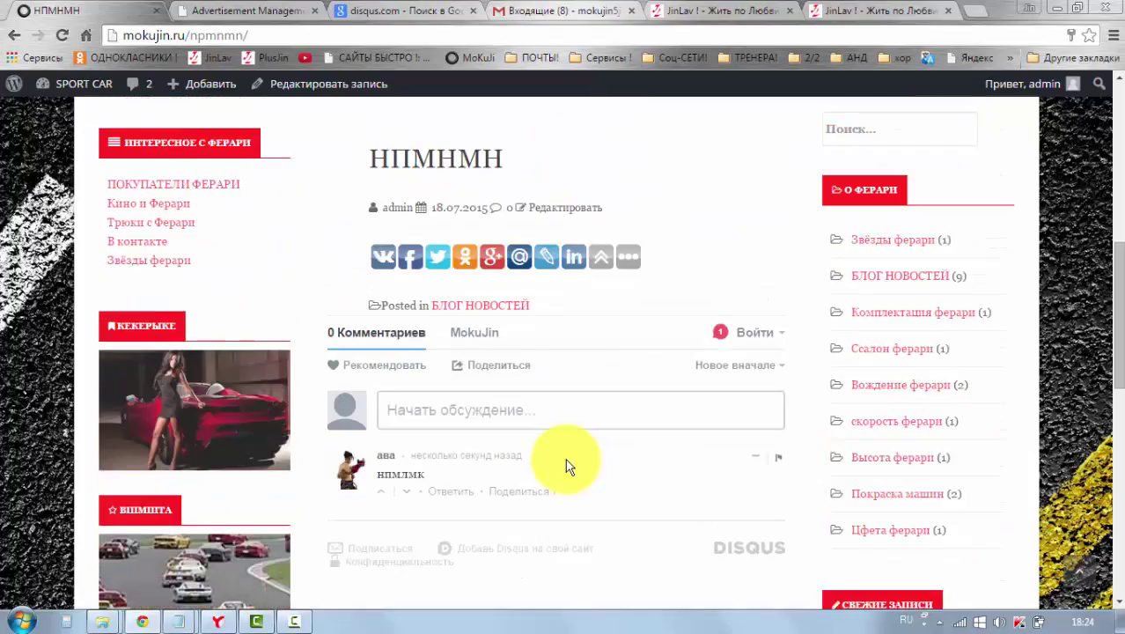
pyautogui.scroll(2, 568, 467)
pyautogui.scroll(5, 568, 465)
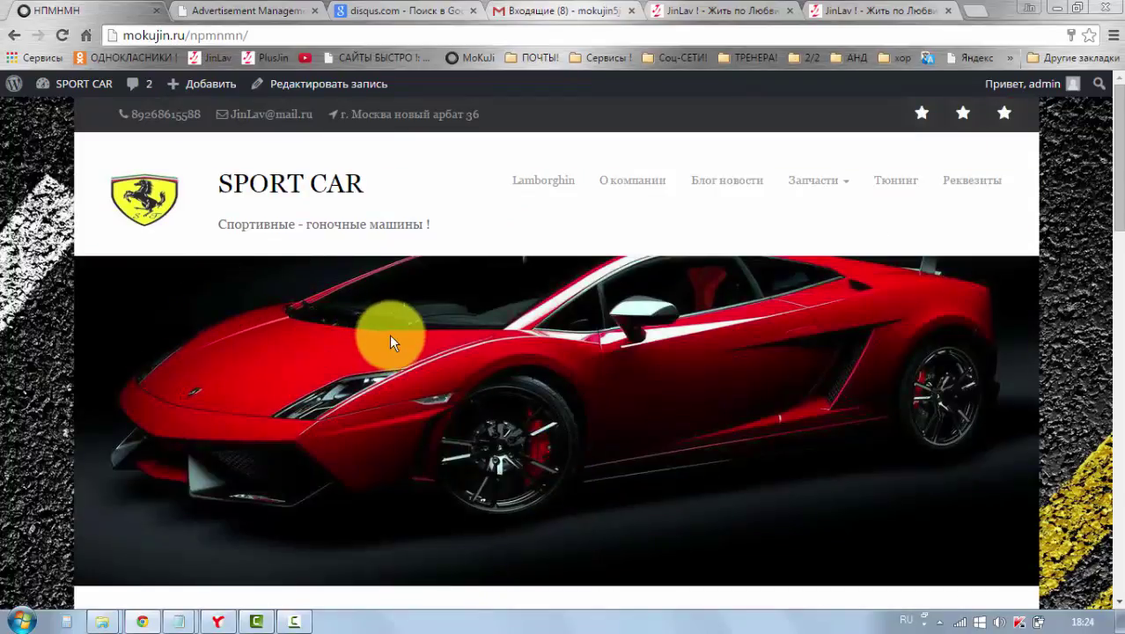
pyautogui.moveTo(53, 90)
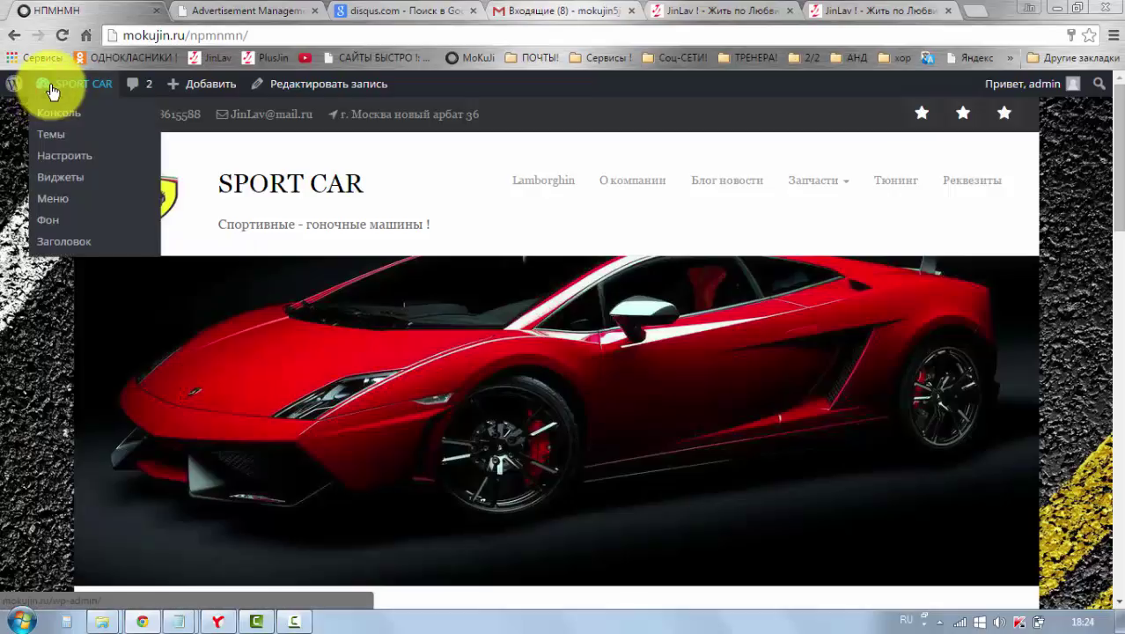
pyautogui.click(190, 11)
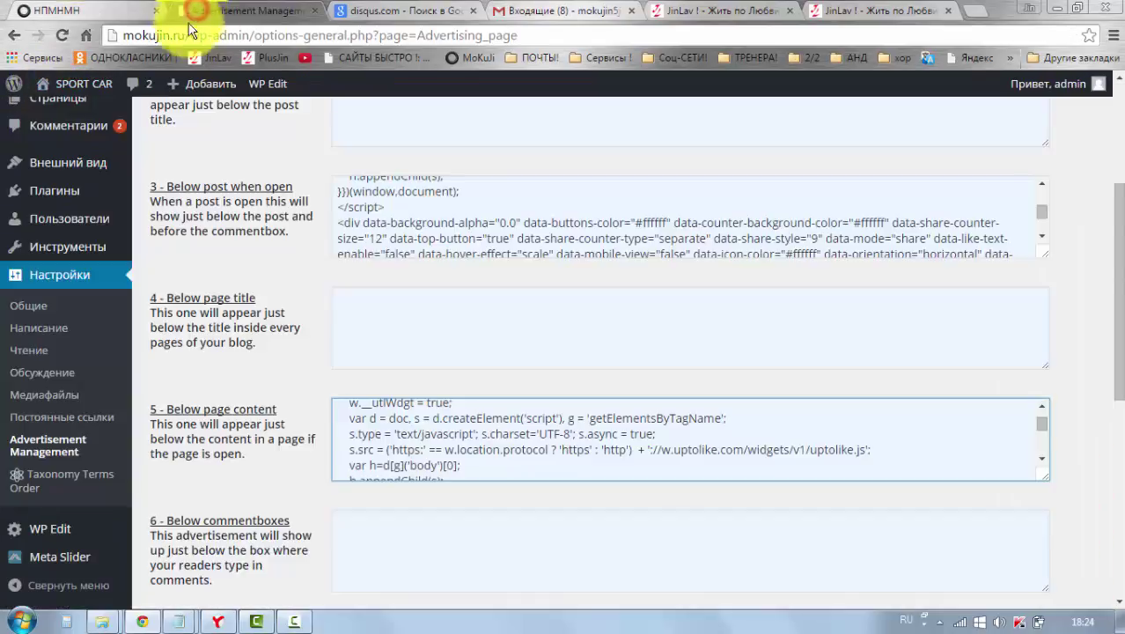
pyautogui.scroll(-2, 152, 306)
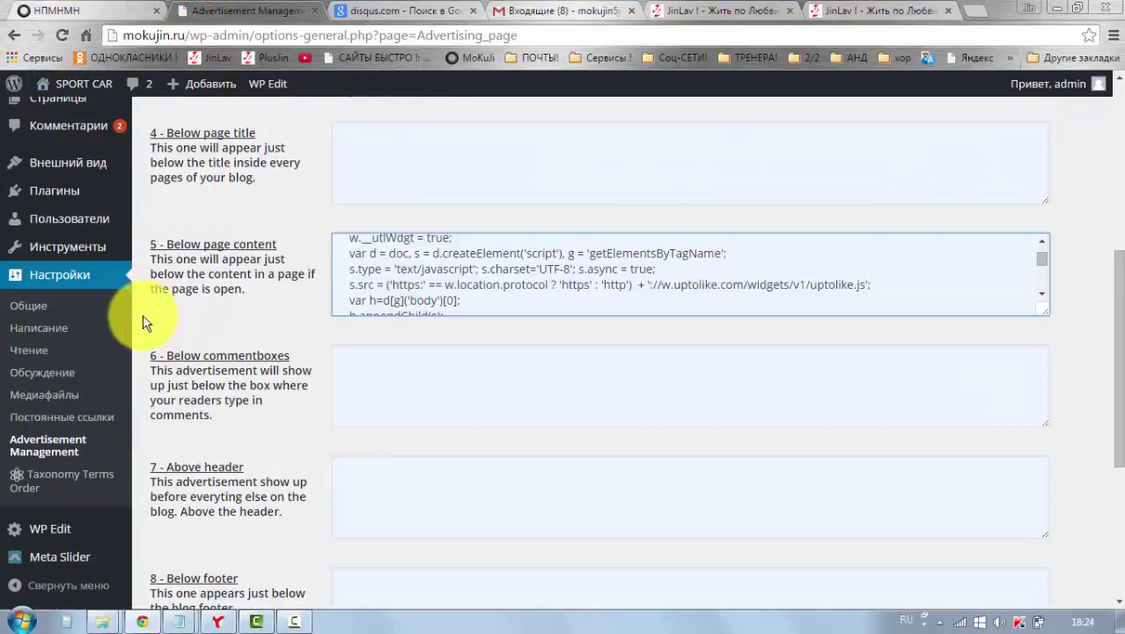
pyautogui.scroll(5, 119, 257)
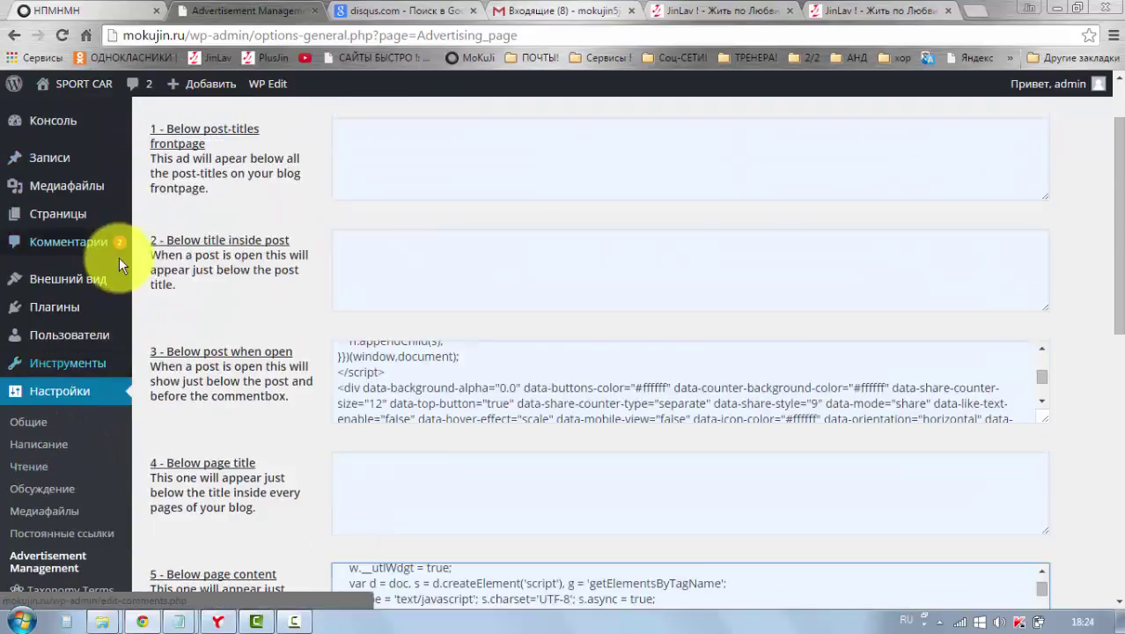
pyautogui.moveTo(27, 127)
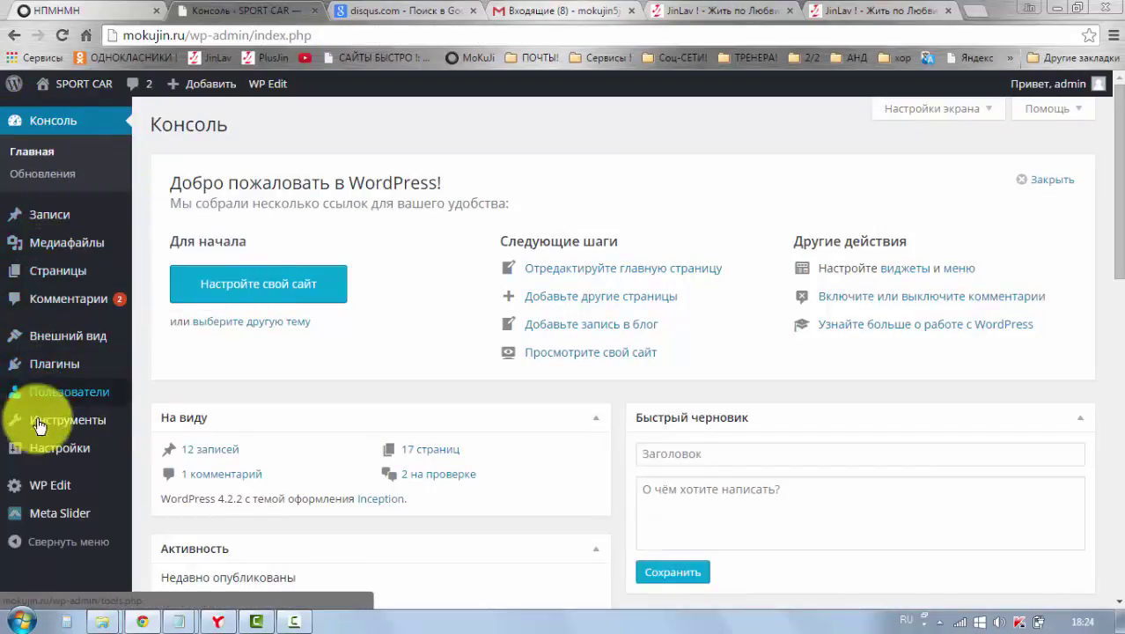
pyautogui.moveTo(38, 456)
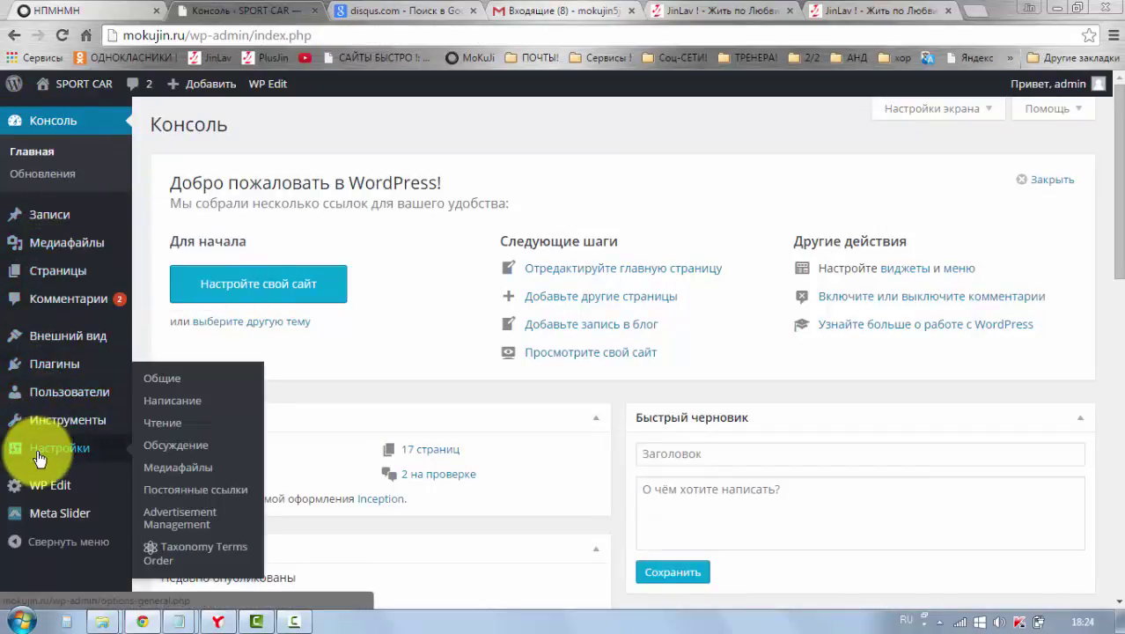
pyautogui.click(163, 447)
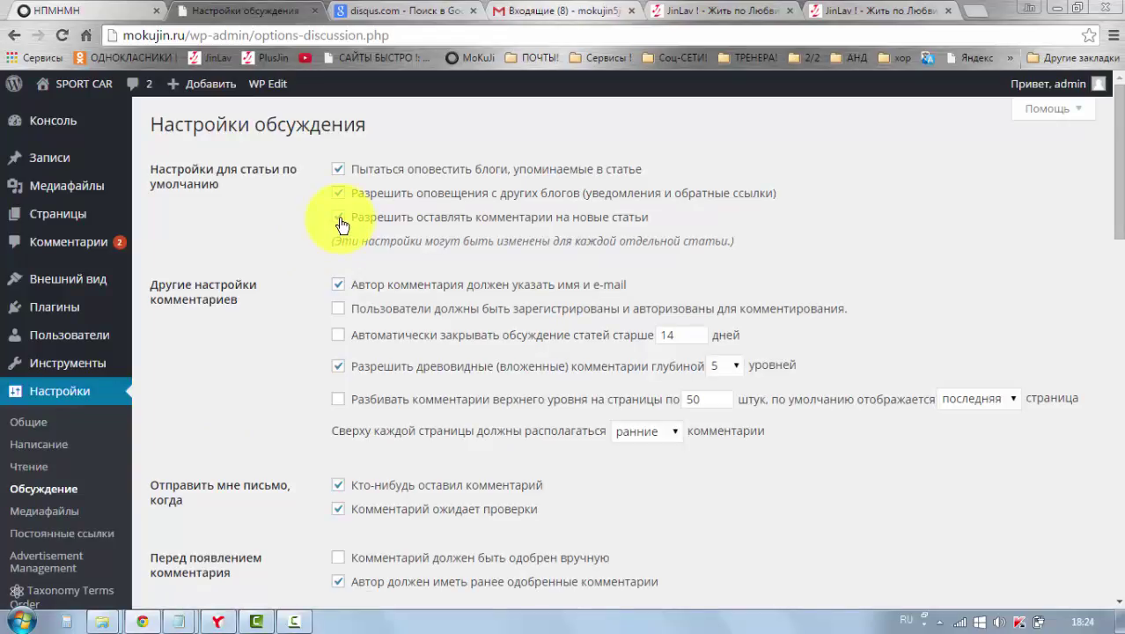
# Disallow comments on new articles (Разрешить оставлять комментарии на новые статьи) and save the discussion settings
pyautogui.scroll(-10, 275, 241)
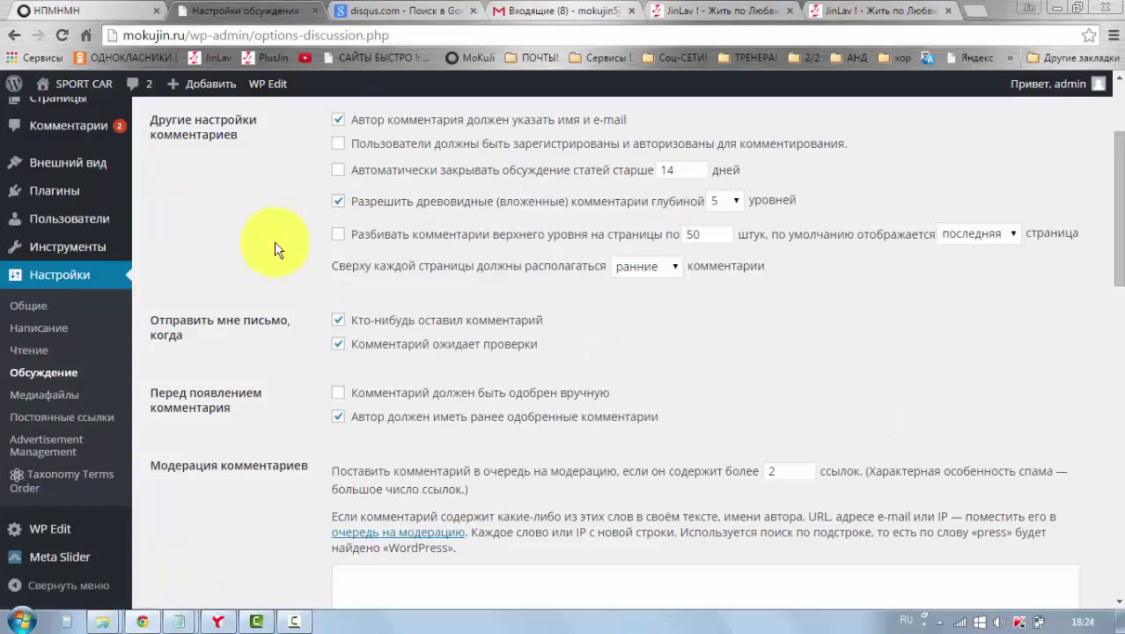
pyautogui.scroll(-4, 275, 241)
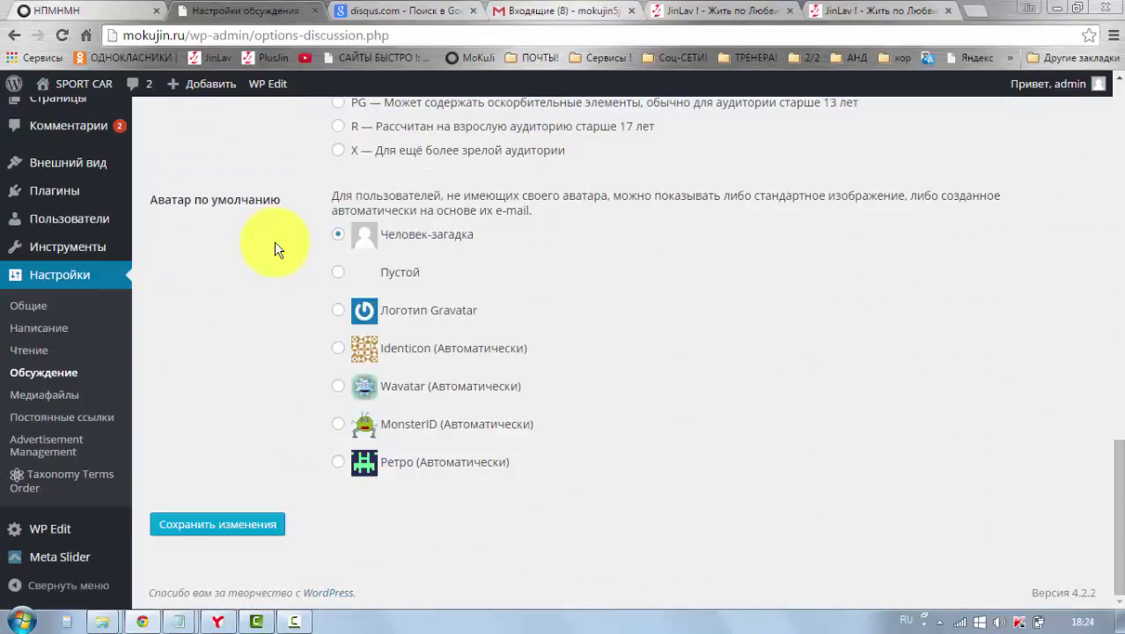
pyautogui.click(234, 526)
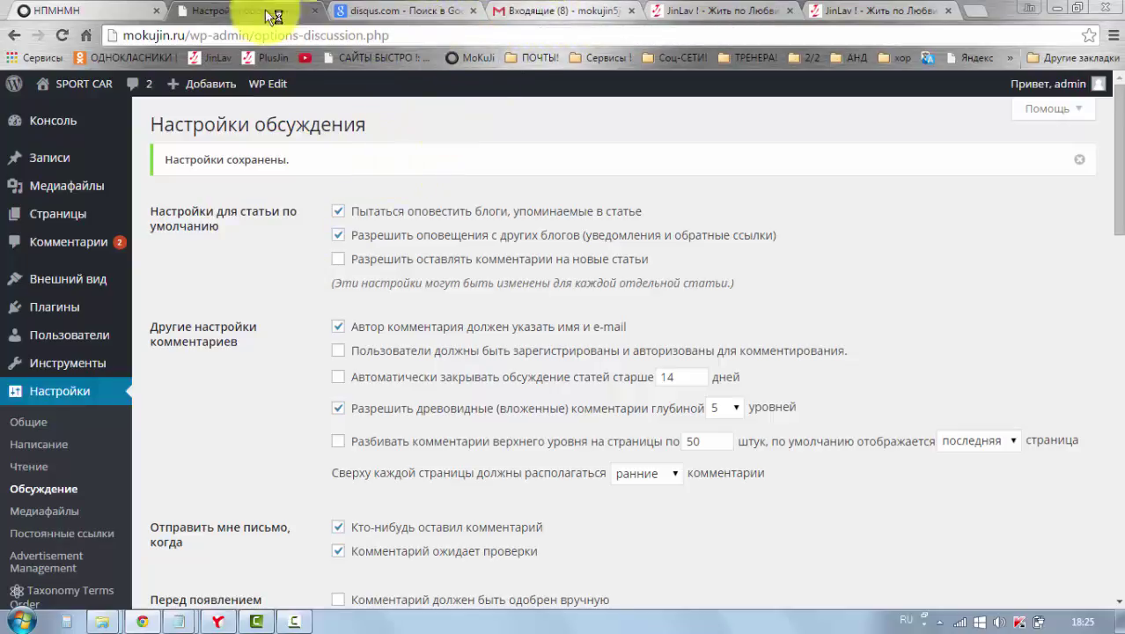
# Return to the НПМНМН post and check its Disqus comment section after the settings change
pyautogui.click(70, 10)
pyautogui.scroll(-6, 370, 309)
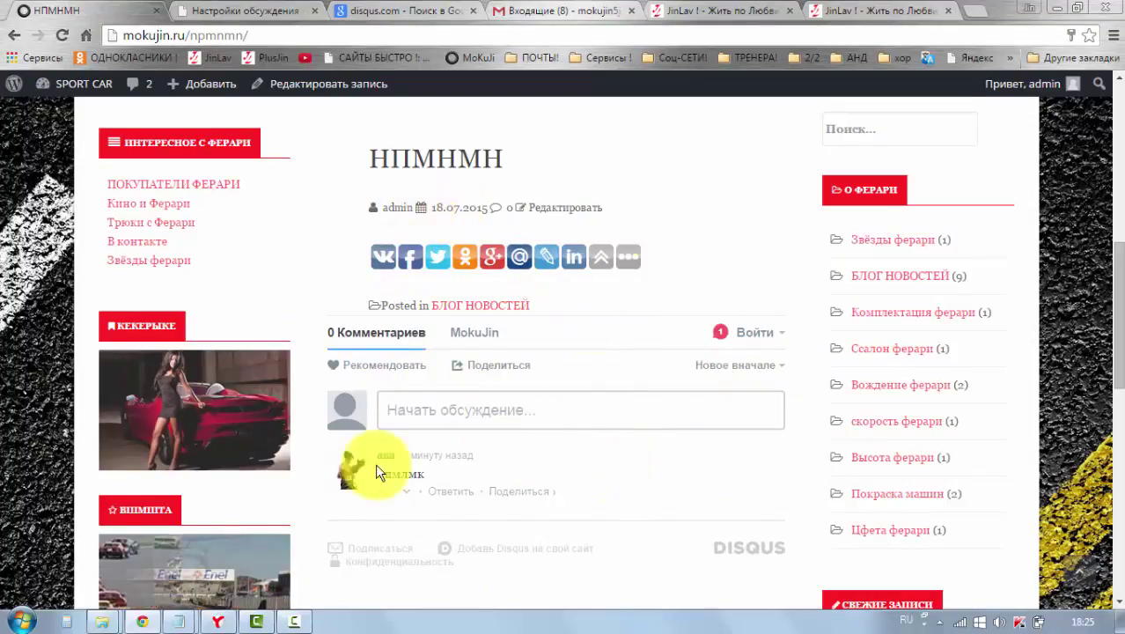
pyautogui.scroll(1, 523, 442)
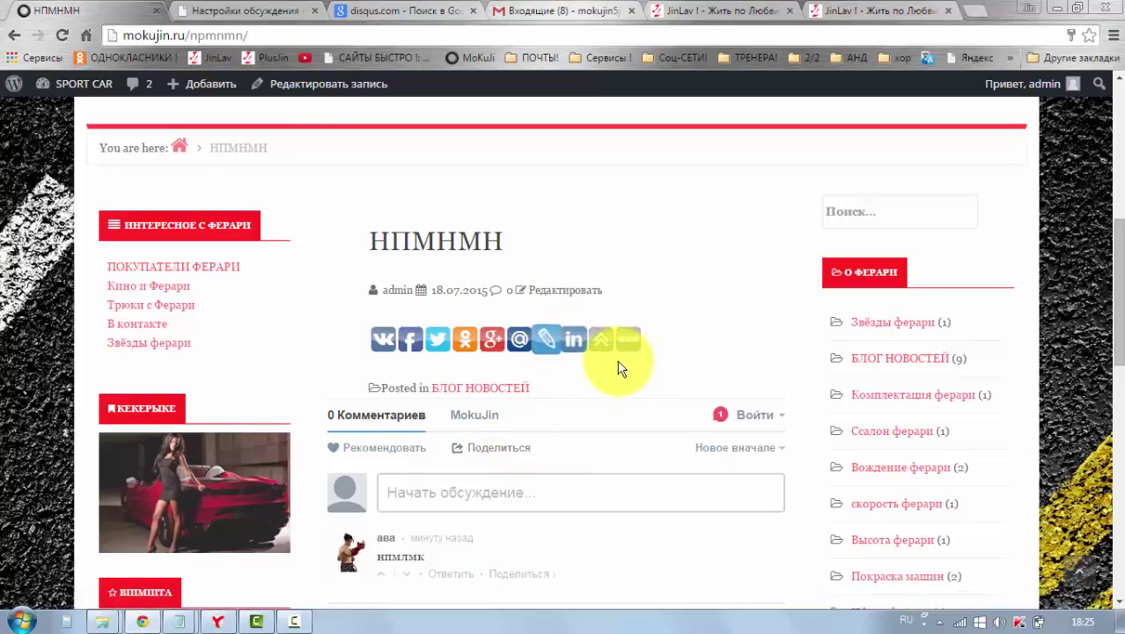
# Go back to the WordPress admin and open the list of all pages
pyautogui.click(221, 11)
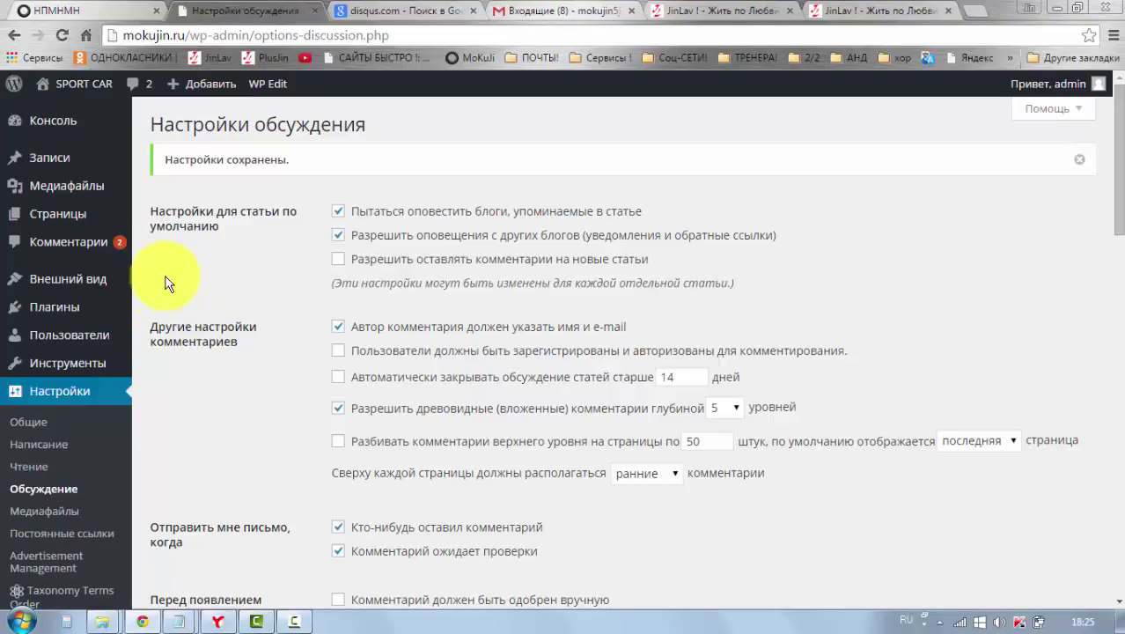
pyautogui.click(44, 213)
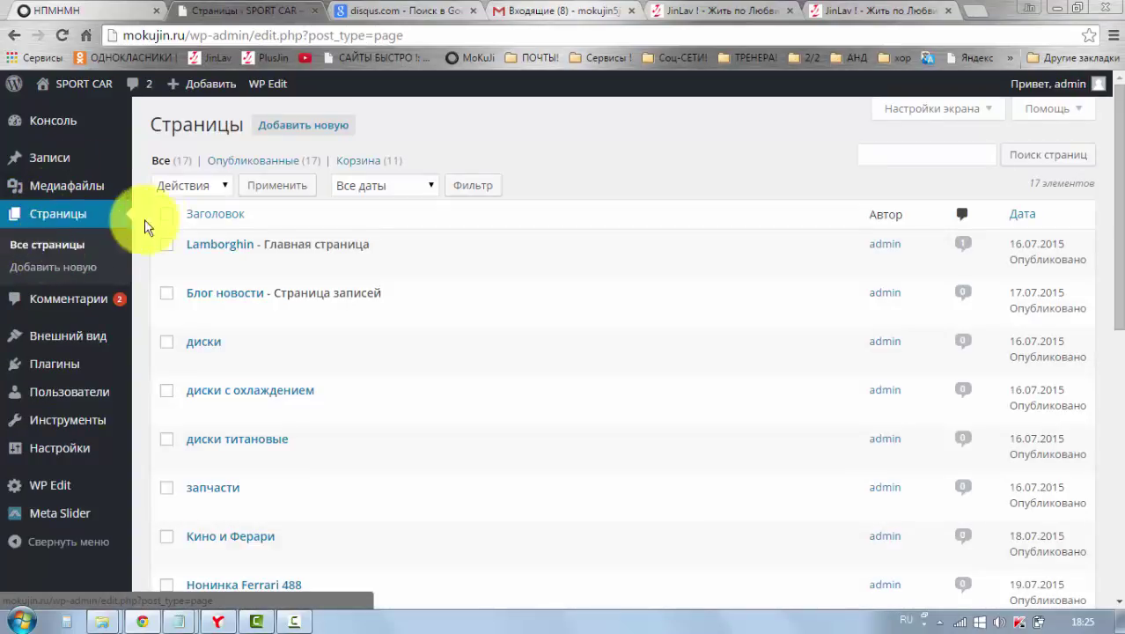
pyautogui.scroll(-2, 202, 233)
pyautogui.scroll(2, 201, 344)
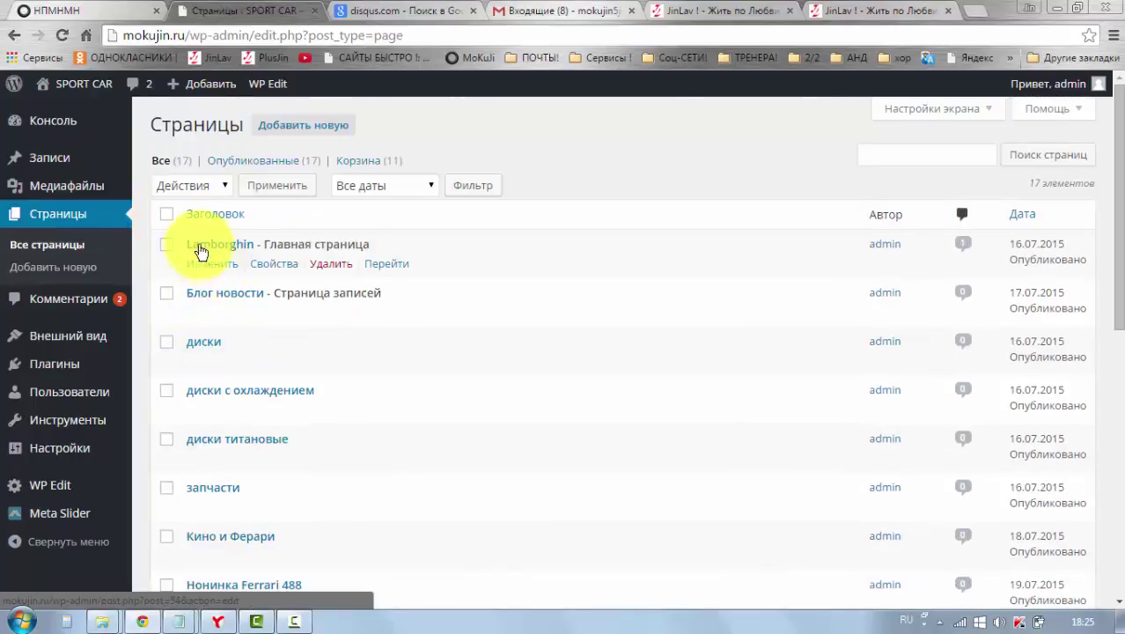
# Disable comments in the properties of the page диски титановые and update the page
pyautogui.scroll(-1, 234, 366)
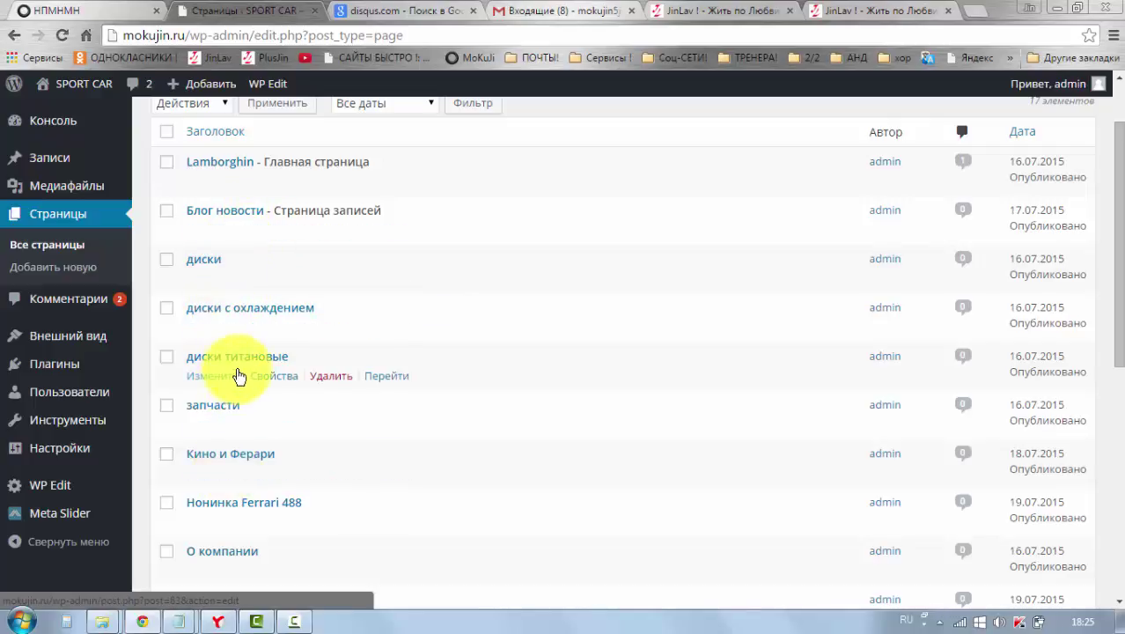
pyautogui.click(269, 377)
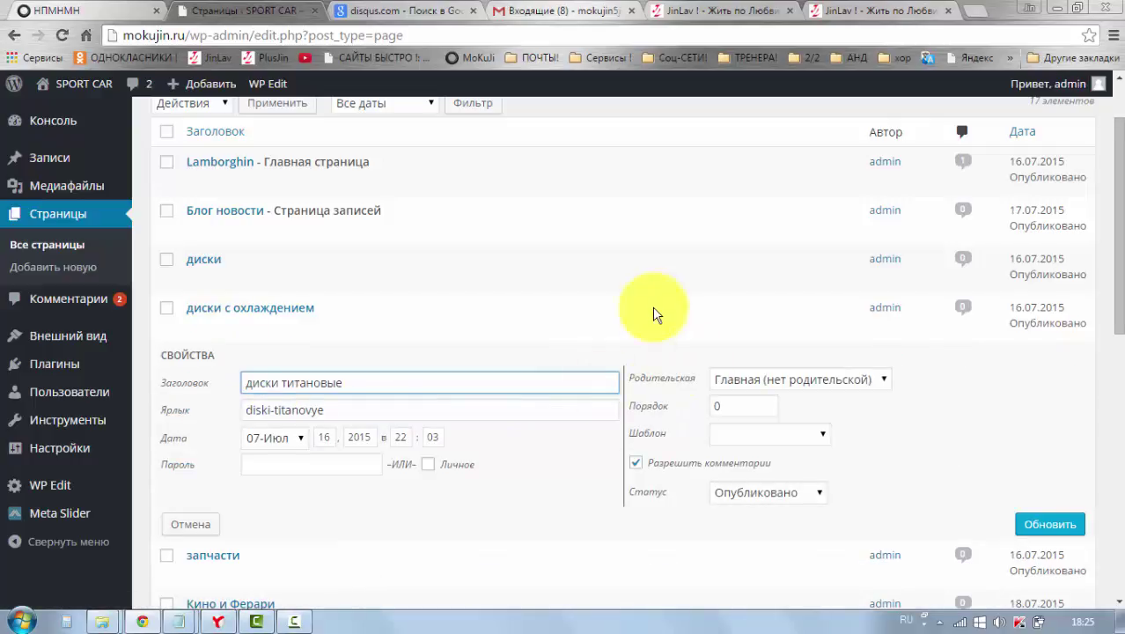
pyautogui.click(639, 465)
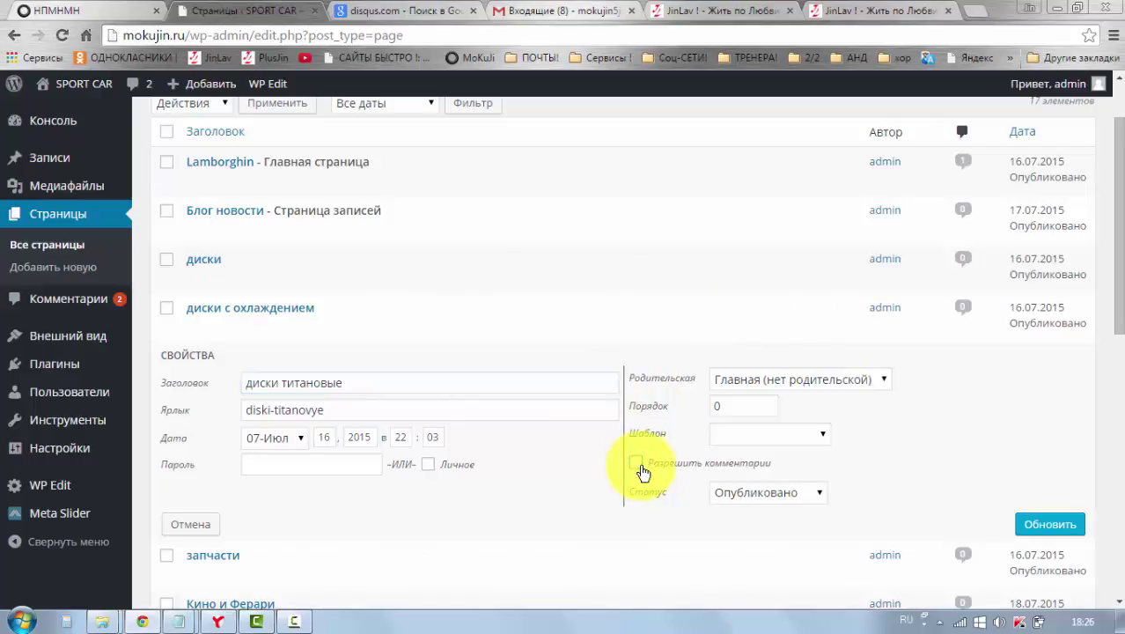
pyautogui.click(1066, 527)
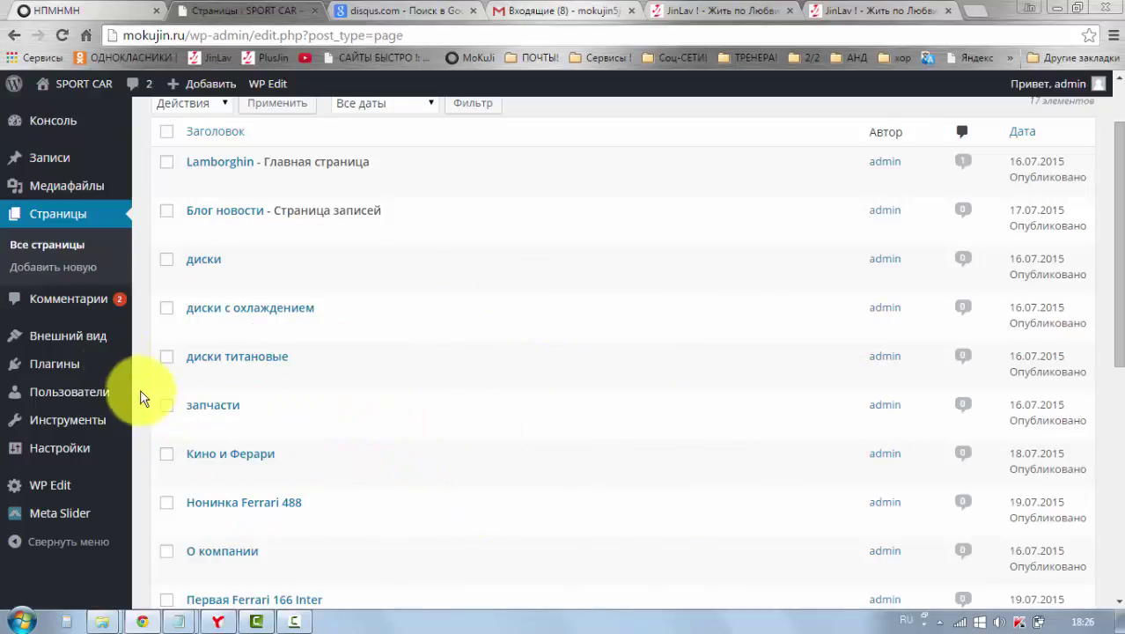
# Open the list of all posts (Все записи) and bring the older БЛОГ НОВОСТЕЙ posts into view
pyautogui.scroll(1, 148, 335)
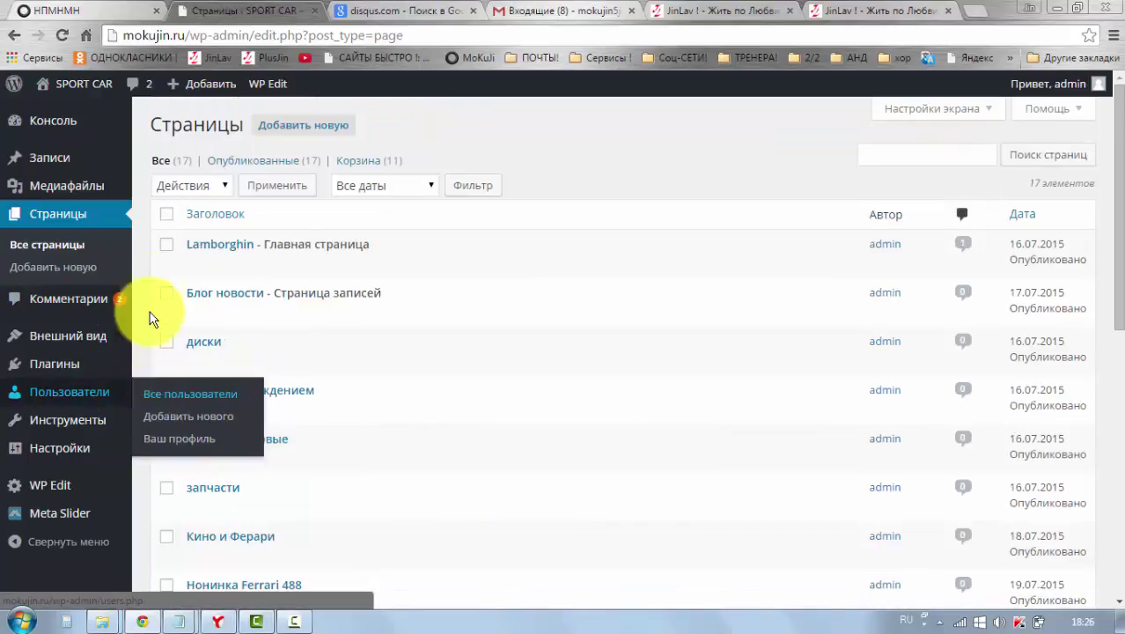
pyautogui.scroll(-2, 150, 304)
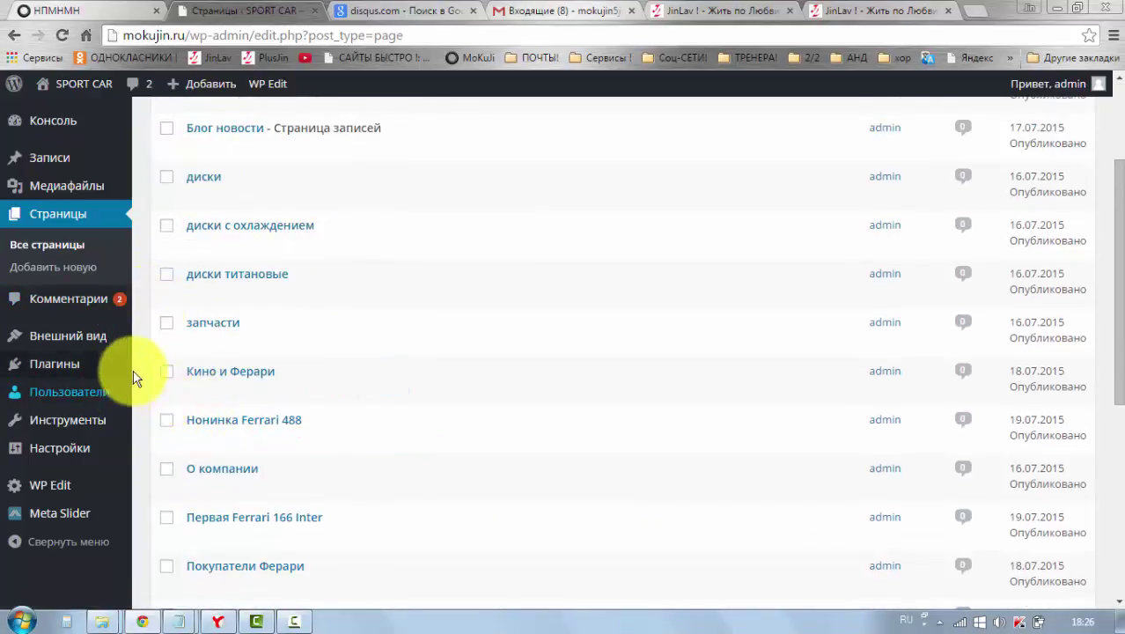
pyautogui.scroll(1, 88, 334)
pyautogui.moveTo(33, 162)
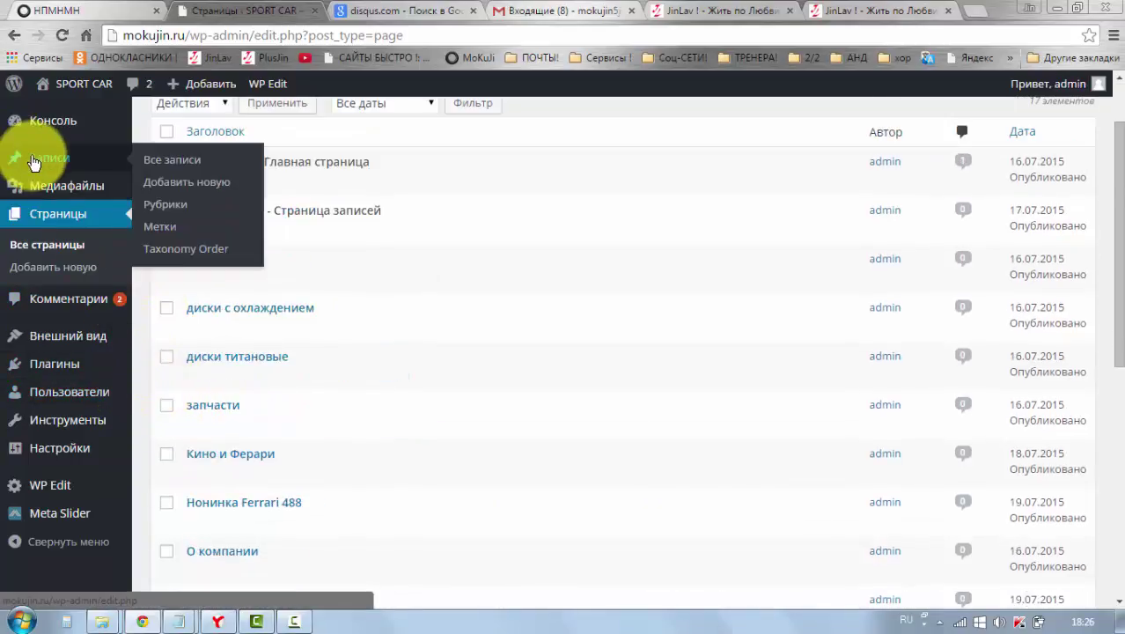
pyautogui.click(154, 163)
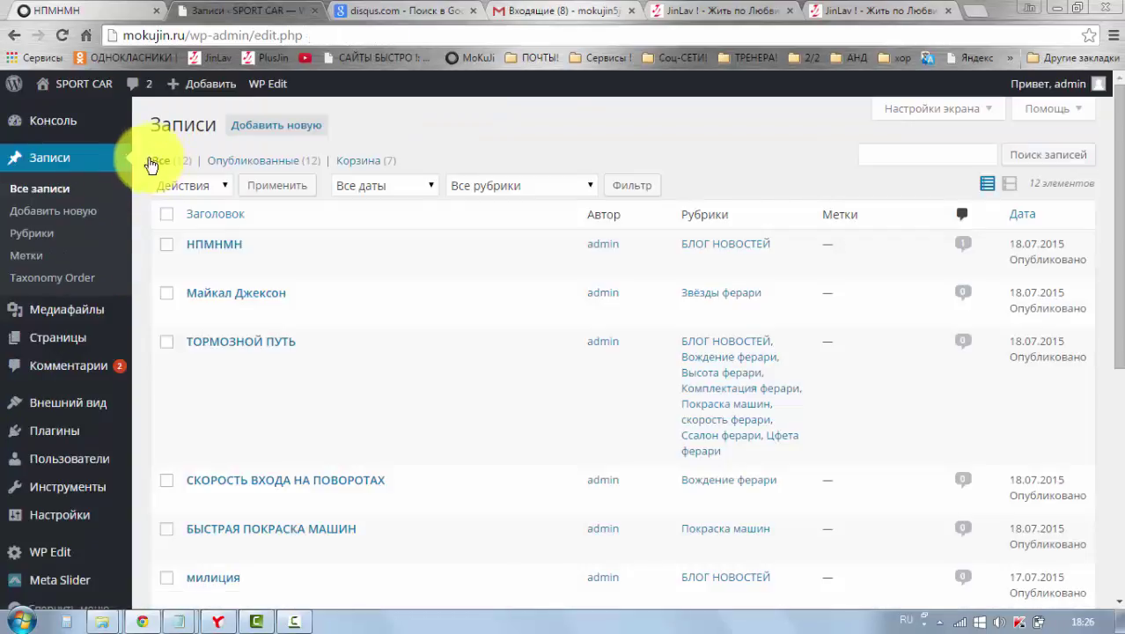
pyautogui.scroll(-4, 350, 294)
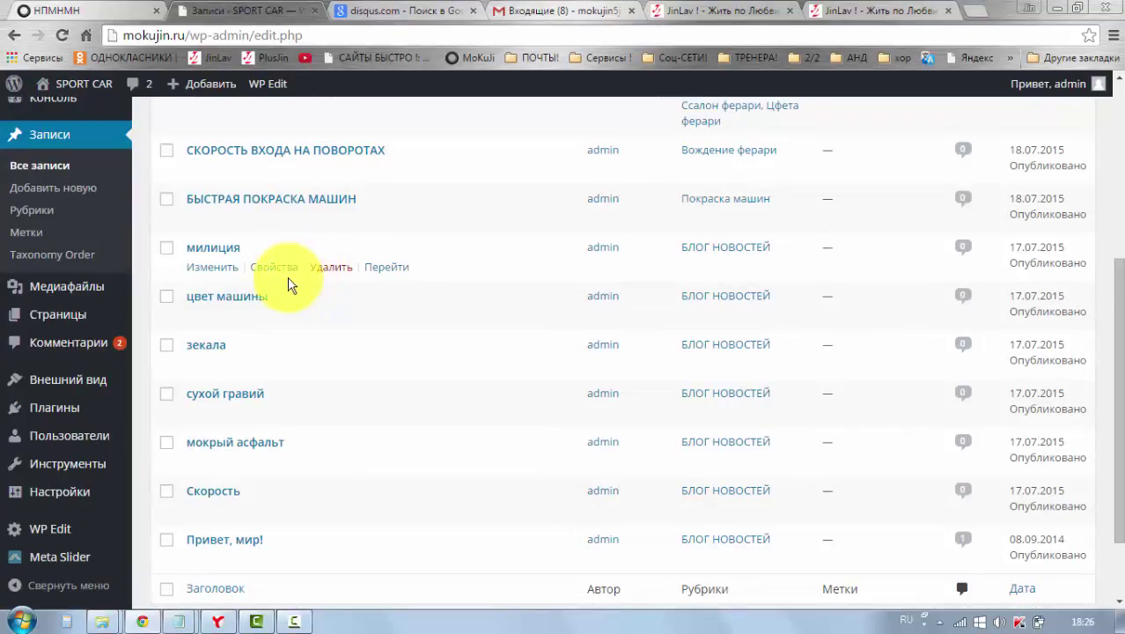
# Disable comments in the properties of the post милиция and update the post
pyautogui.click(271, 266)
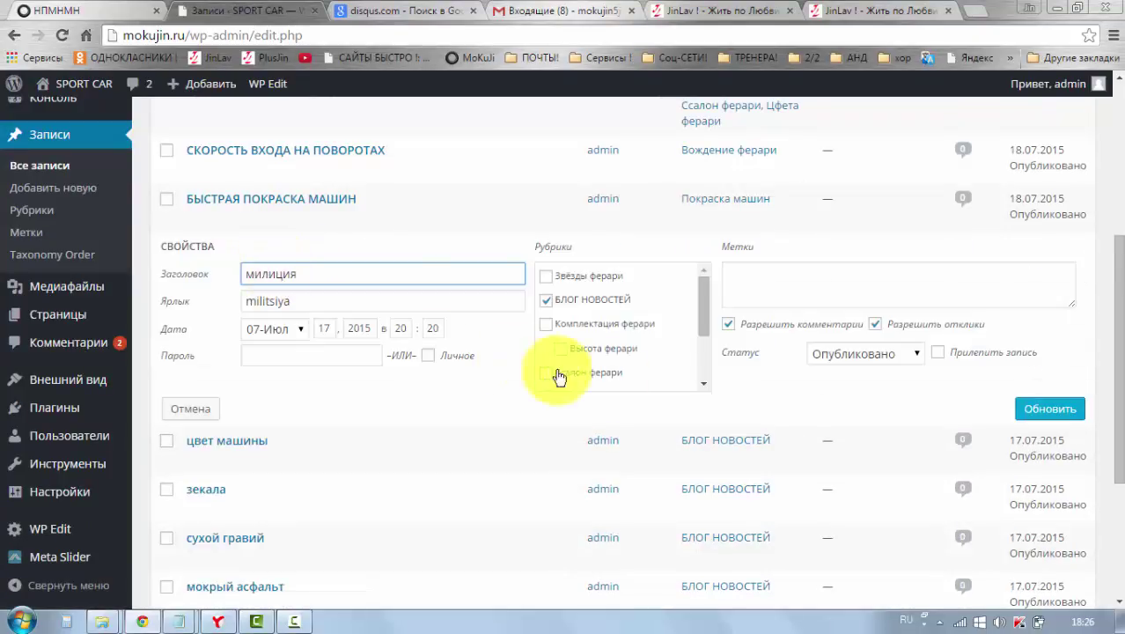
pyautogui.click(728, 325)
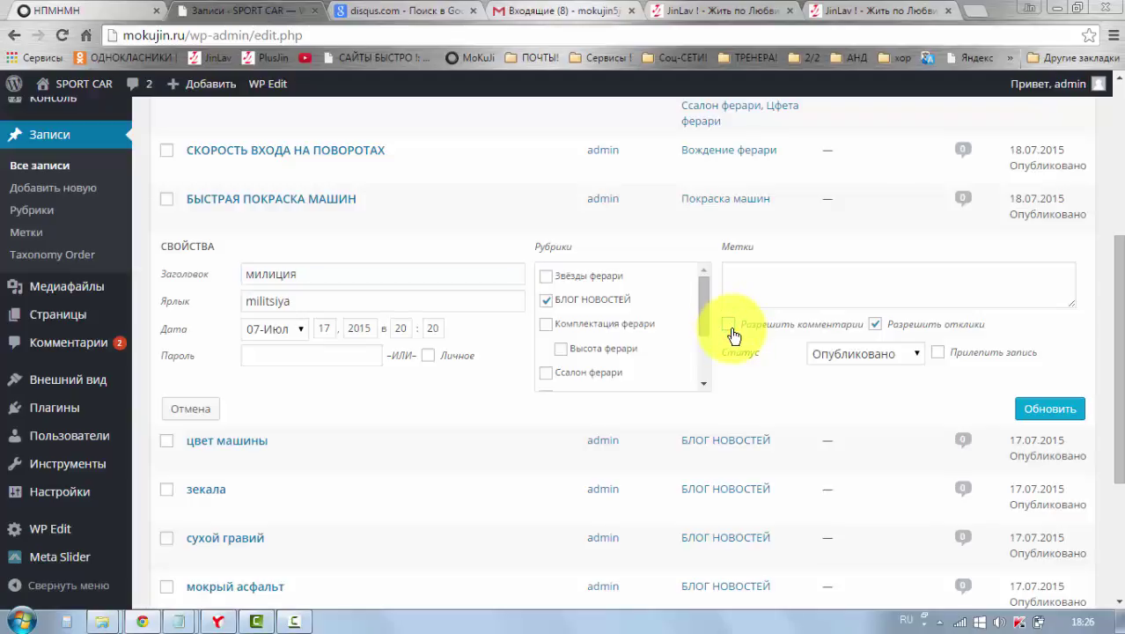
pyautogui.click(1056, 409)
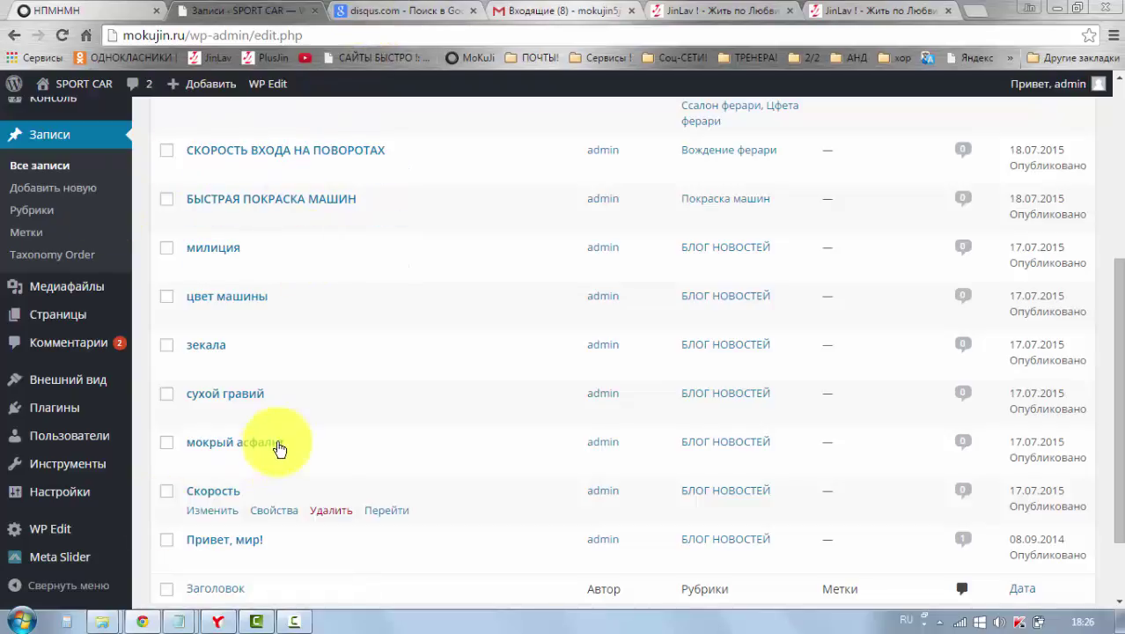
# Switch back to the published НПМНМН post and look over the page from its header
pyautogui.click(98, 12)
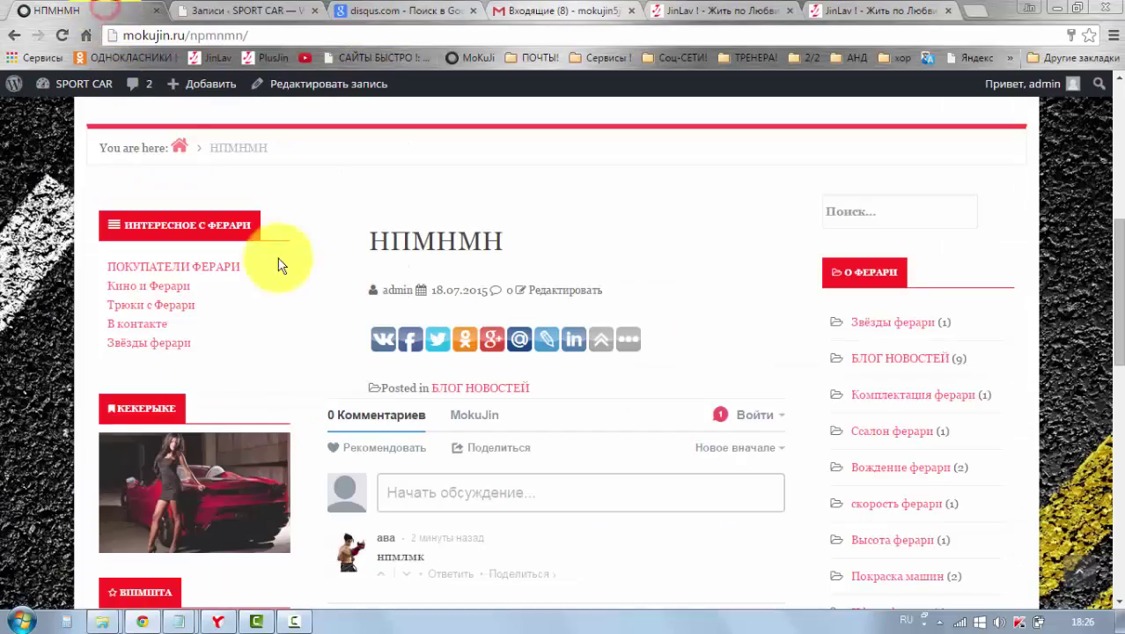
pyautogui.scroll(5, 545, 312)
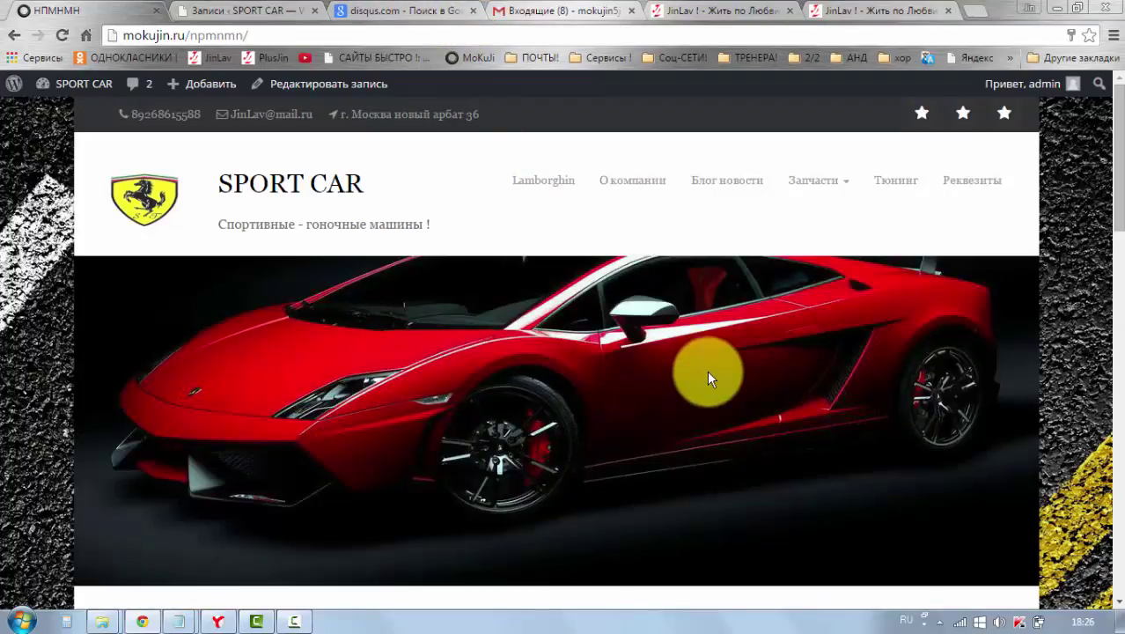
pyautogui.scroll(-1, 702, 370)
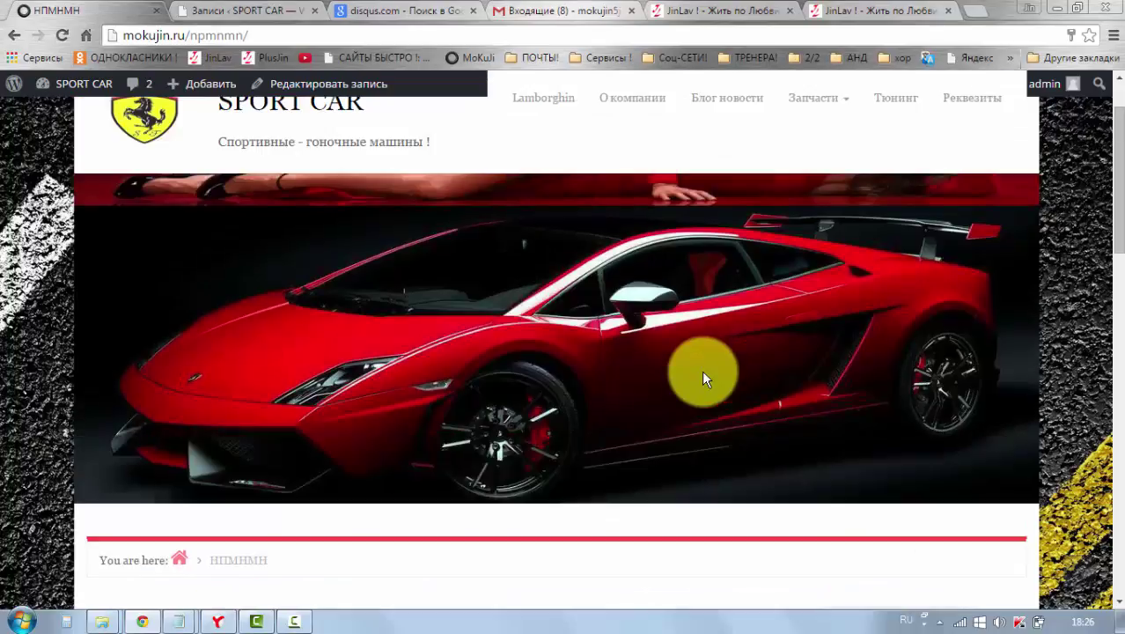